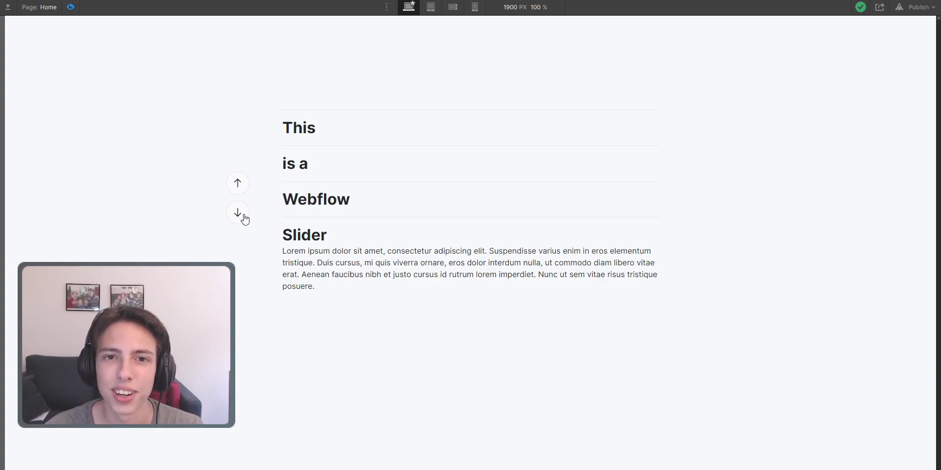
- Exit the preview, add a div block inside main-wrapper and give it the new class section-slider
key("ctrl+shift+p")
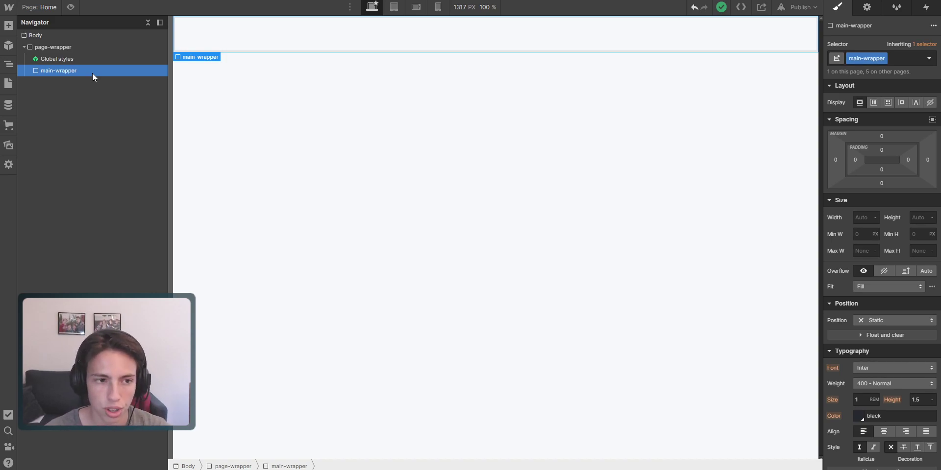
key("ctrl+e")
type("div")
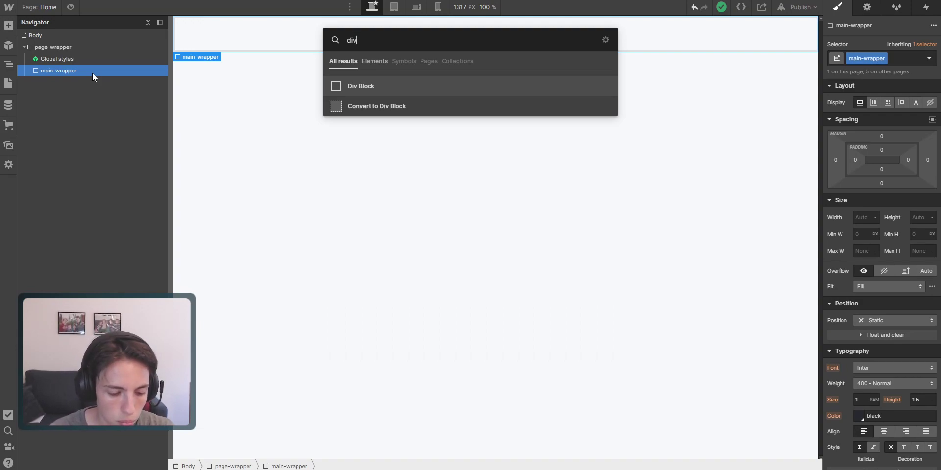
key("Return")
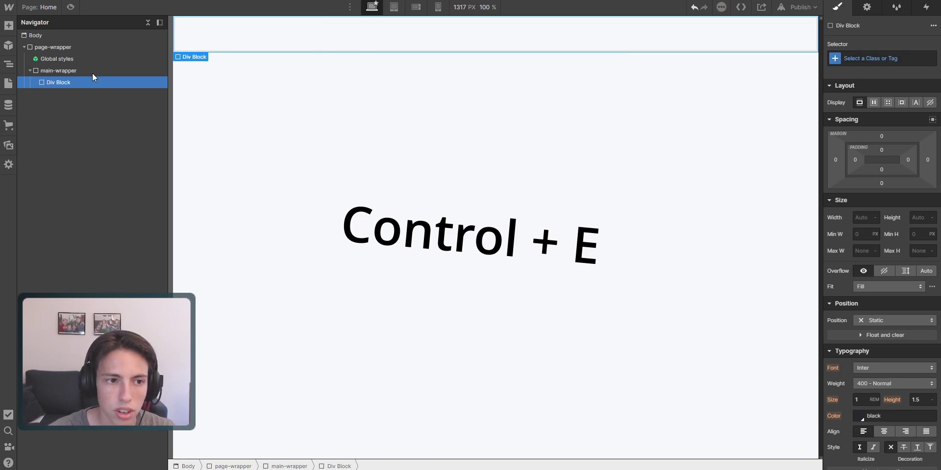
left_click(94, 87)
key("ctrl+Return")
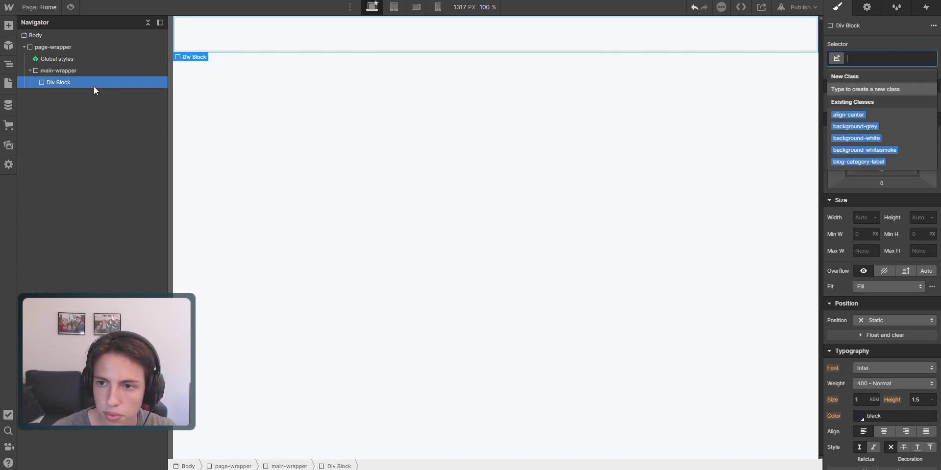
type("section")
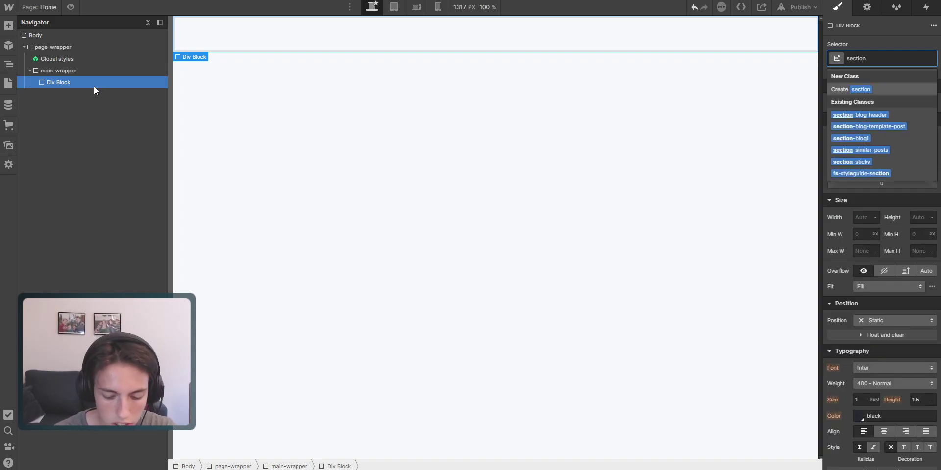
type("-slid")
key("BackSpace")
key("BackSpace")
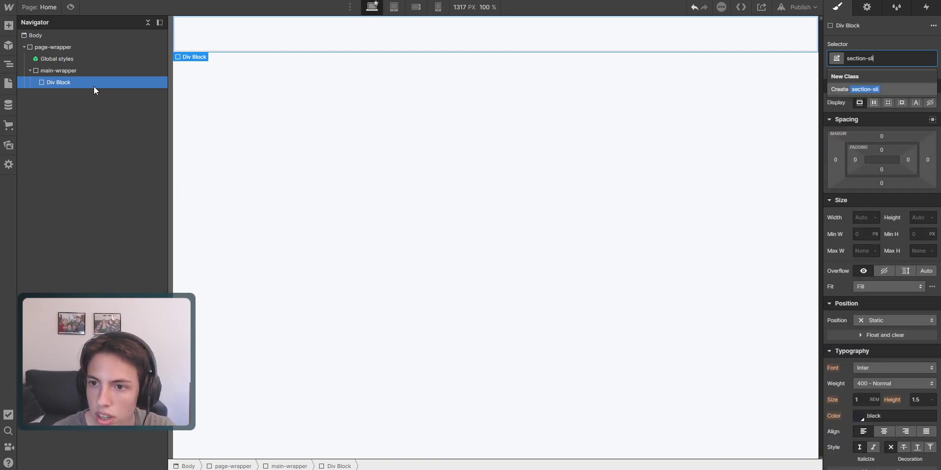
type("ider")
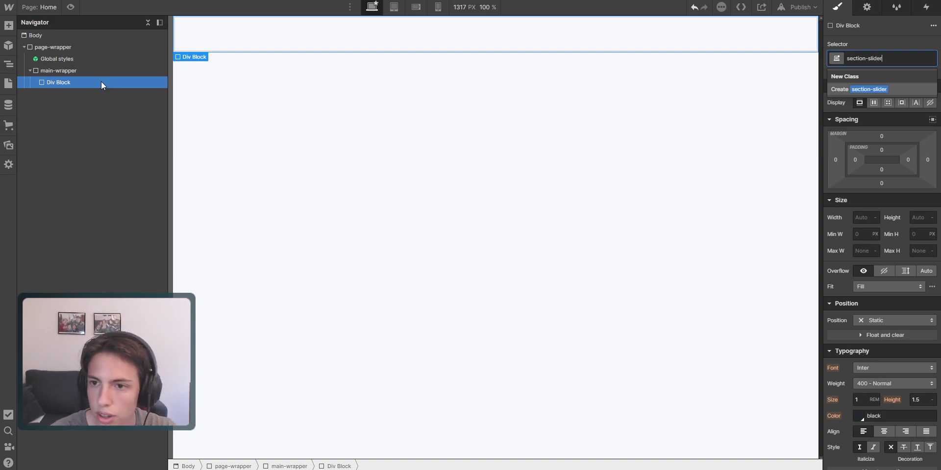
key("Return")
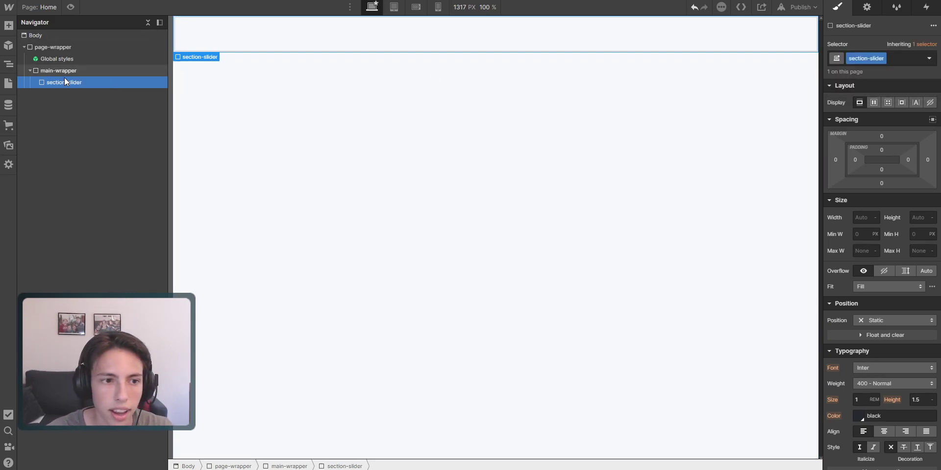
- Add a div block inside section-slider and assign it the existing class page-padding
key("ctrl+e")
type("div")
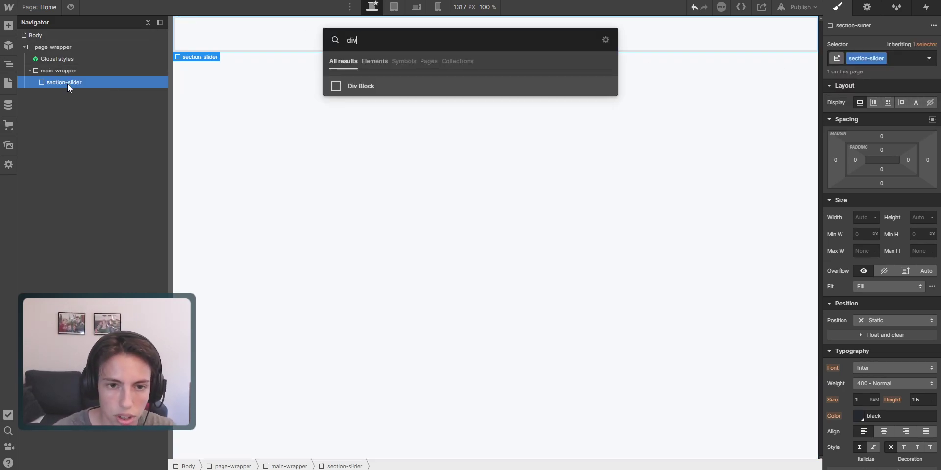
key("Return")
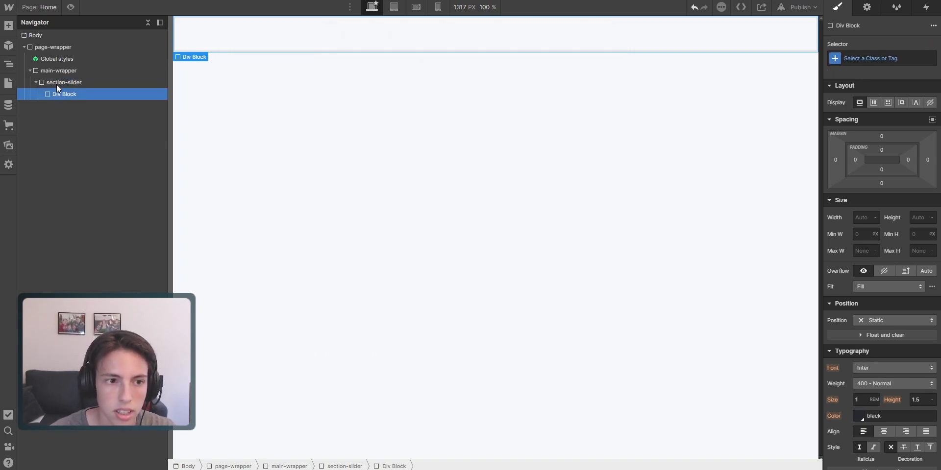
left_click(893, 57)
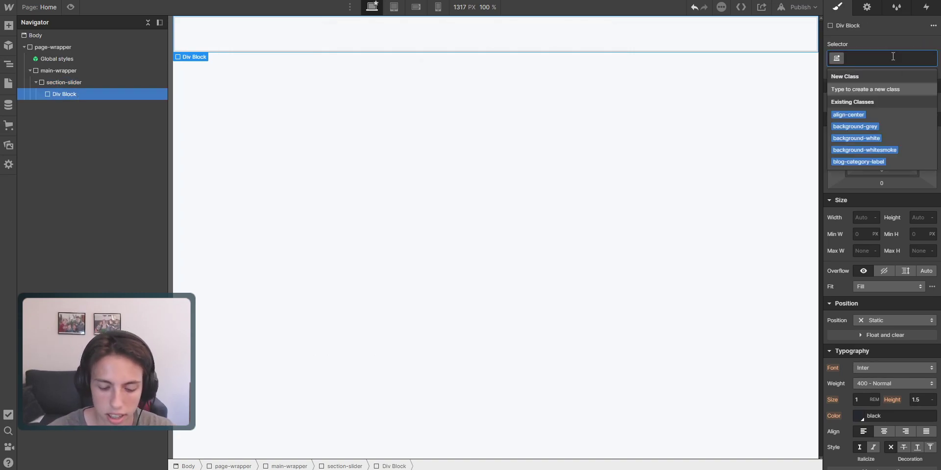
type("page-")
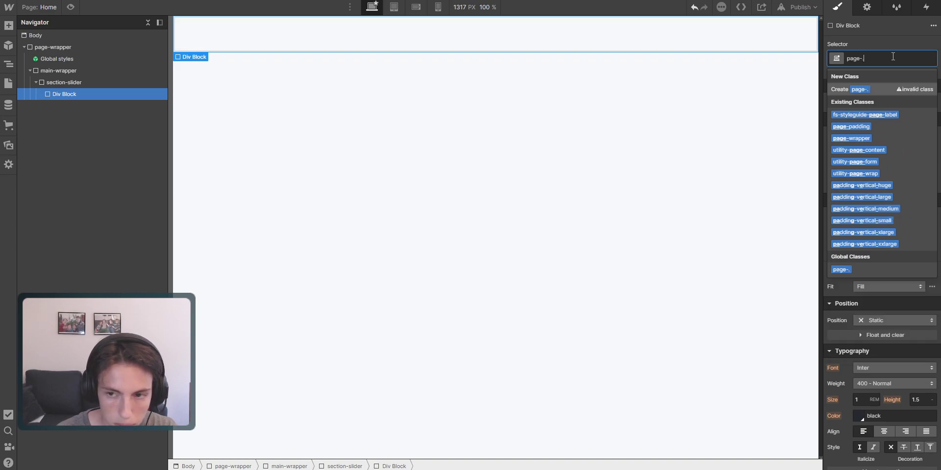
key("Down")
key("Down")
key("Return")
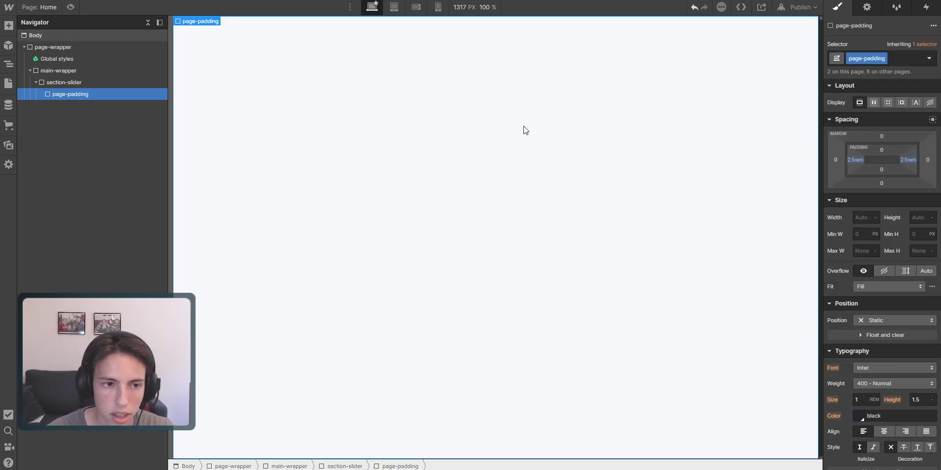
- Add a div block inside page-padding and assign it the existing class container-small
key("ctrl+e")
type("div")
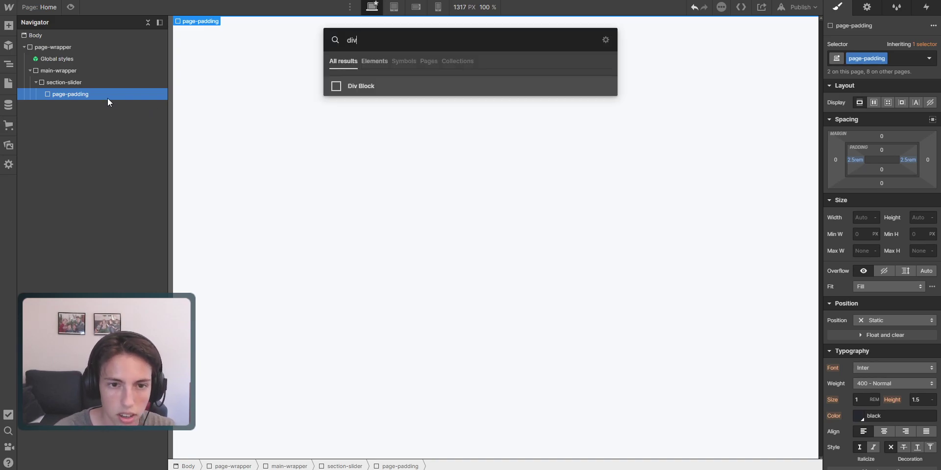
key("Return")
left_click(43, 94)
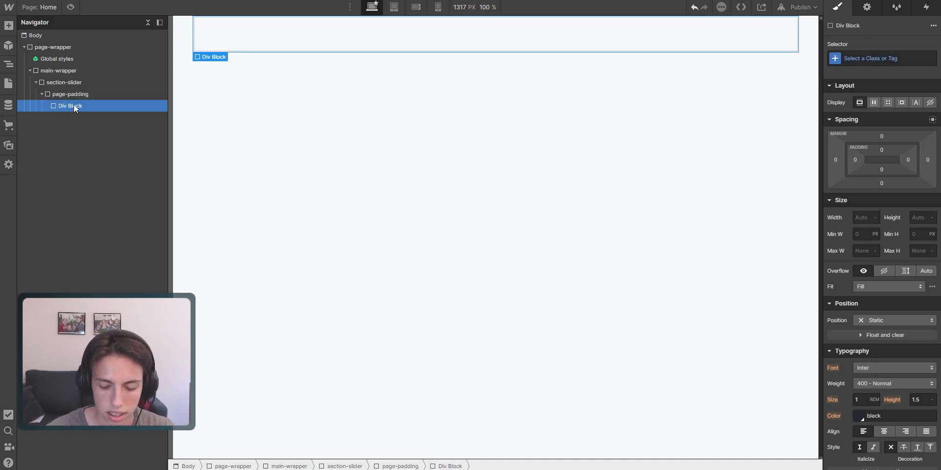
key("ctrl+Return")
type("container")
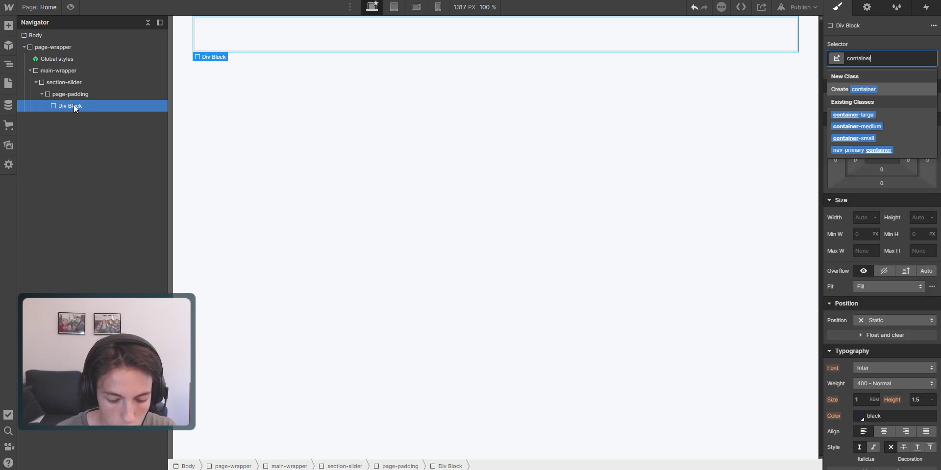
type("-sma")
key("Down")
key("Return")
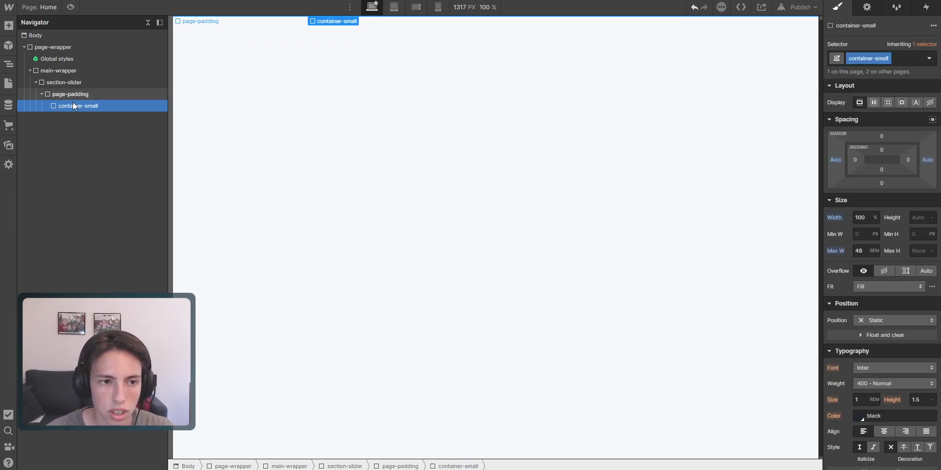
- Add a div block inside container-small and assign it the existing class padding-vertical-xxlarge
key("ctrl+k")
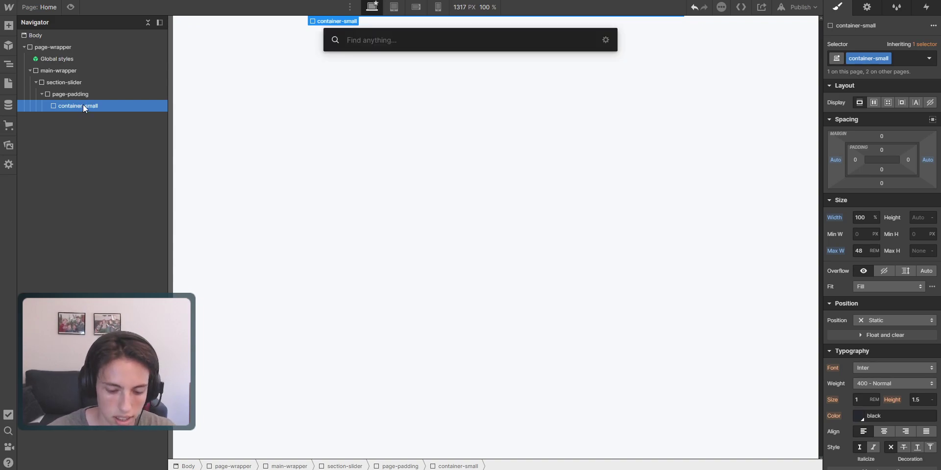
type("div")
key("Return")
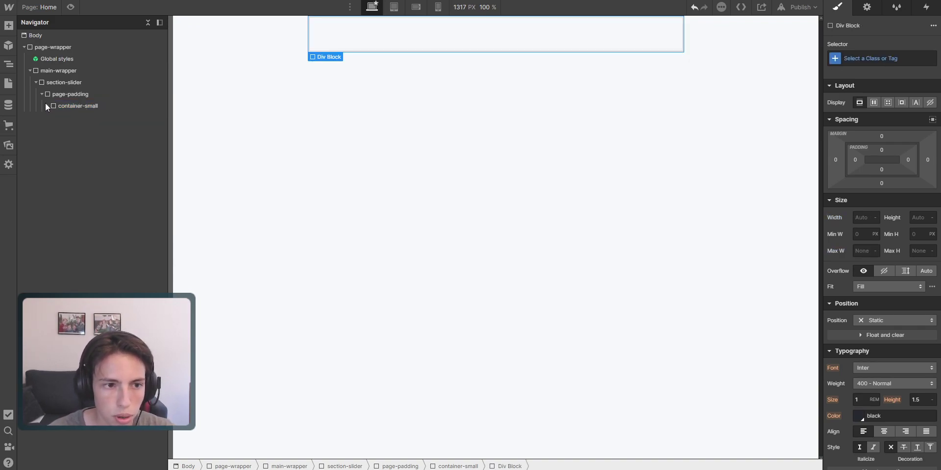
key("ctrl+Return")
type("pa")
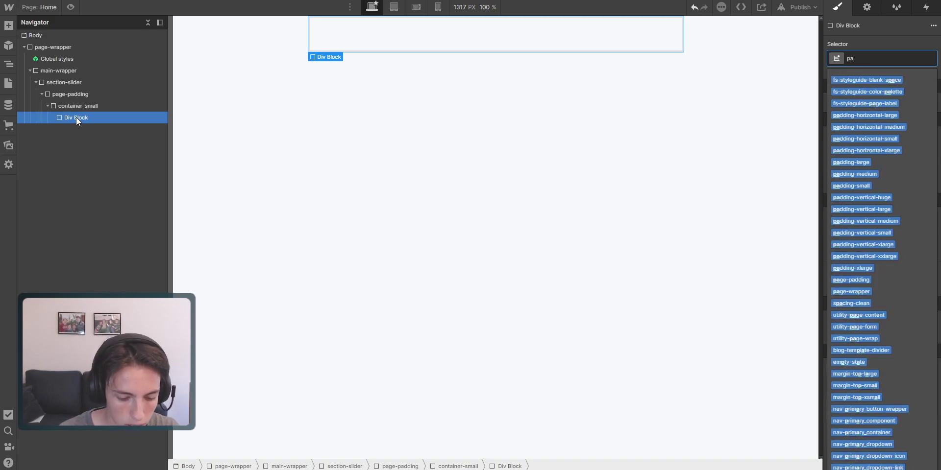
type("dding-vertical")
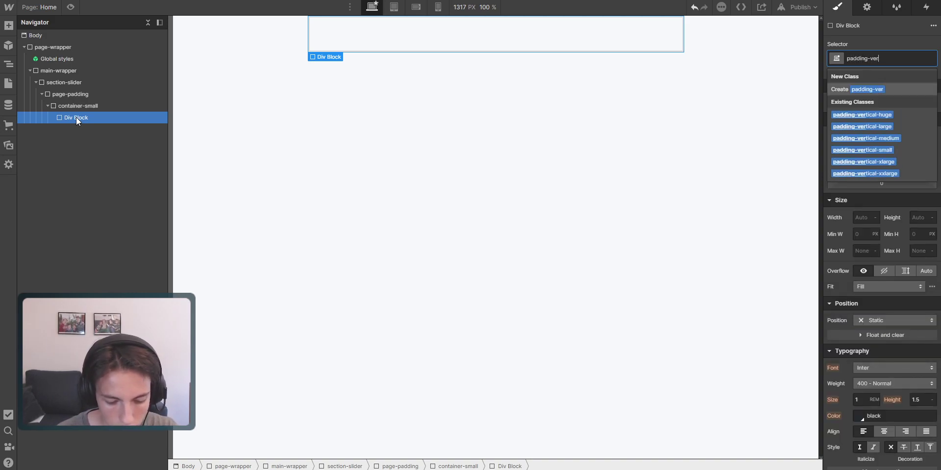
key("Down")
key("Down")
key("Down")
key("Down")
key("Down")
key("Down")
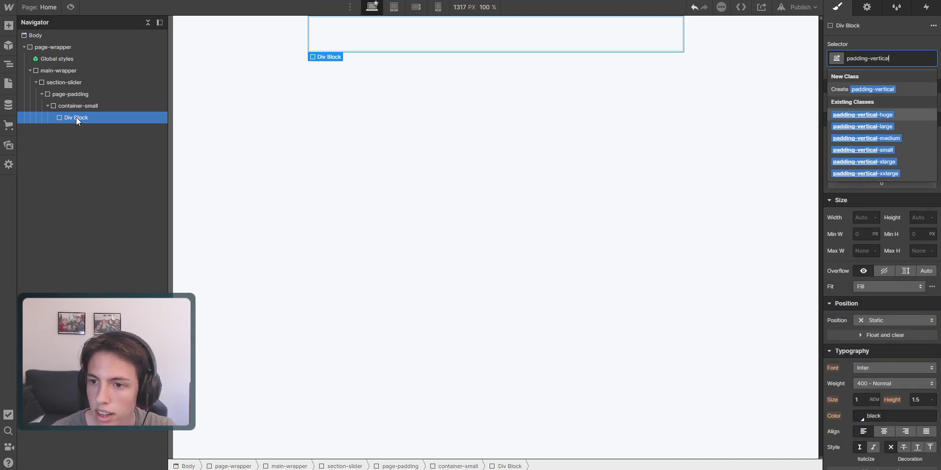
key("Return")
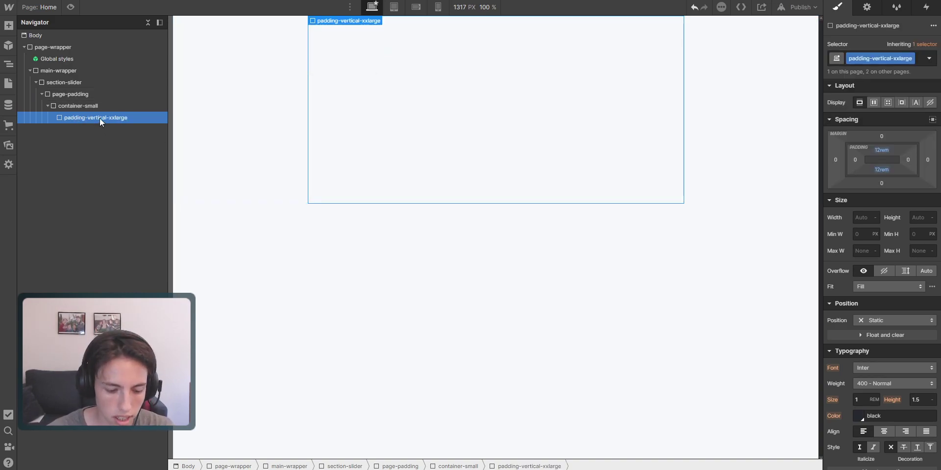
- Insert a Slider element inside padding-vertical-xxlarge and expand its mask and arrow elements in the element tree
key("ctrl+k")
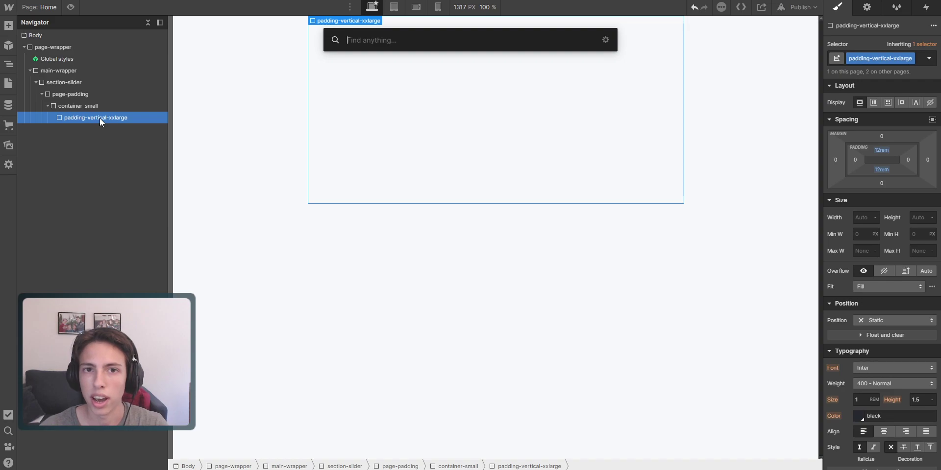
type("slid")
key("Return")
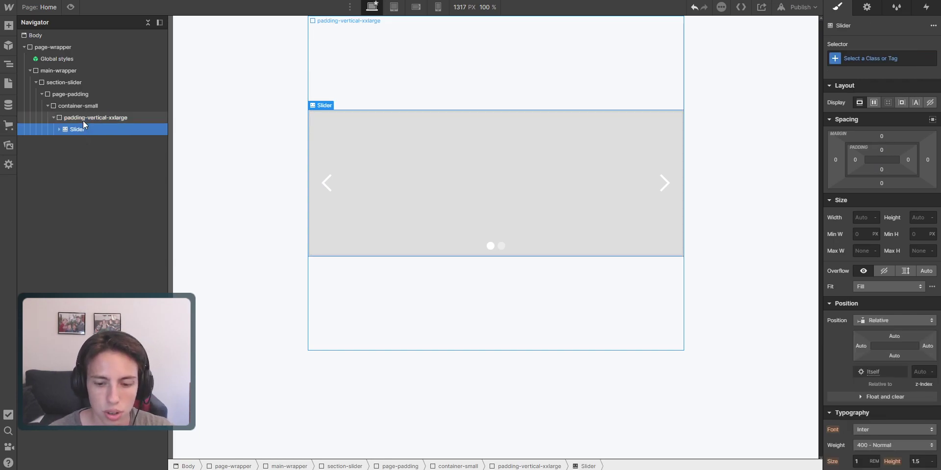
key("Down")
key("Down")
left_click(64, 177)
left_click(64, 188)
left_click(65, 200)
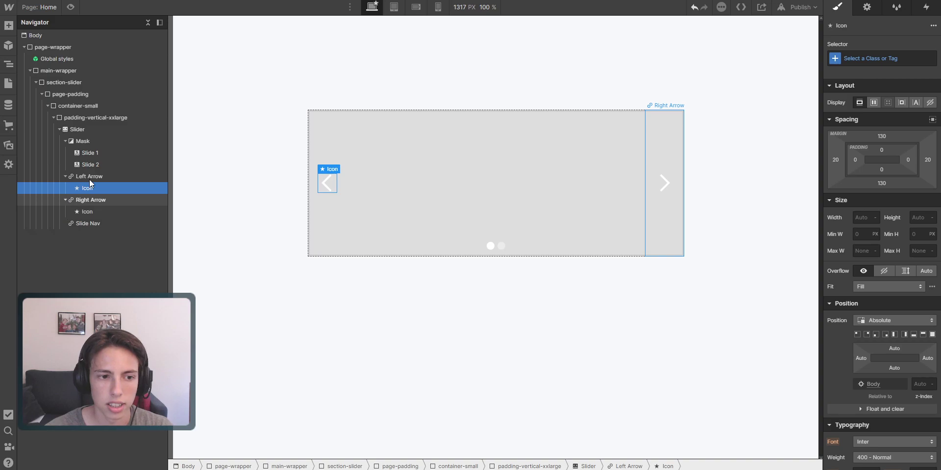
left_click(89, 178)
- Give the Slider element the new class slider_component
left_click(89, 129)
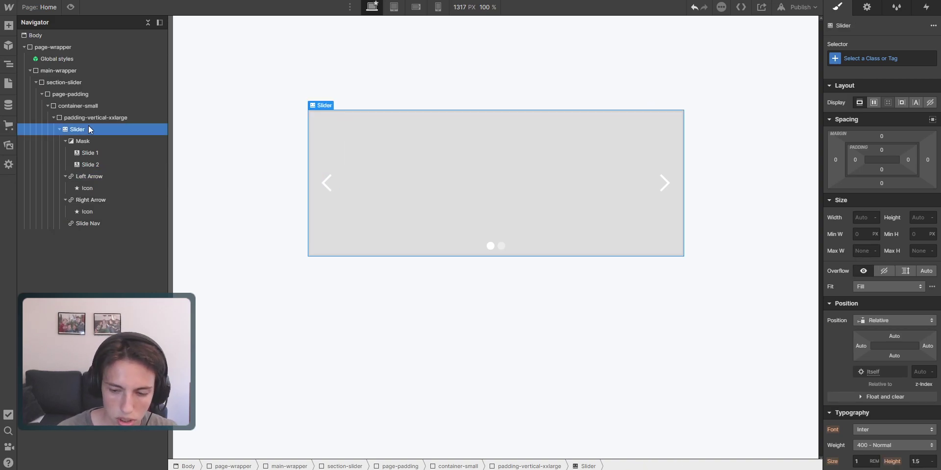
key("ctrl+Return")
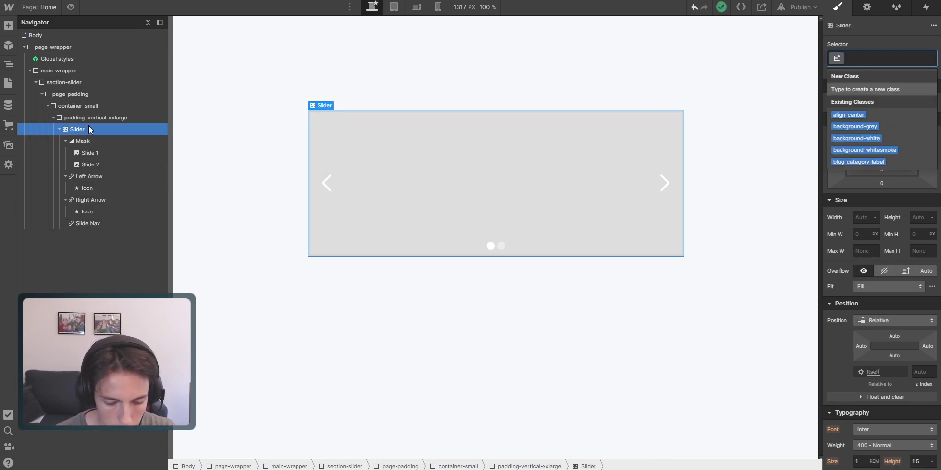
type("slider_")
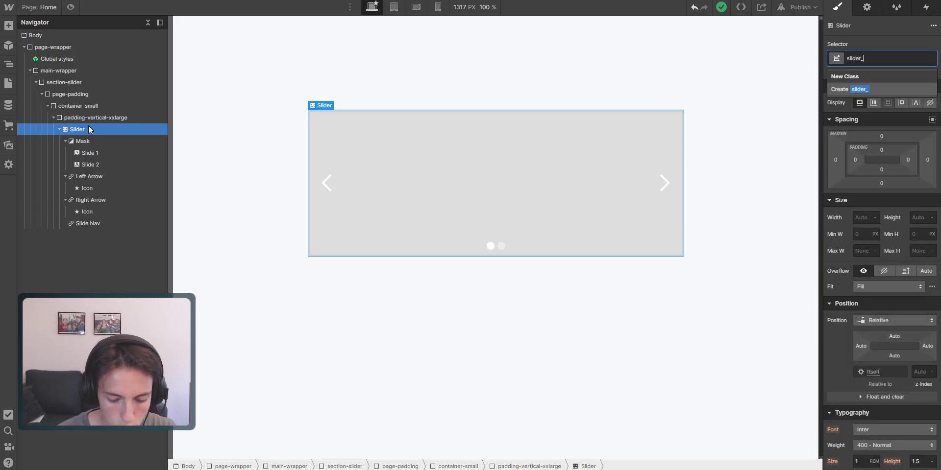
type("component")
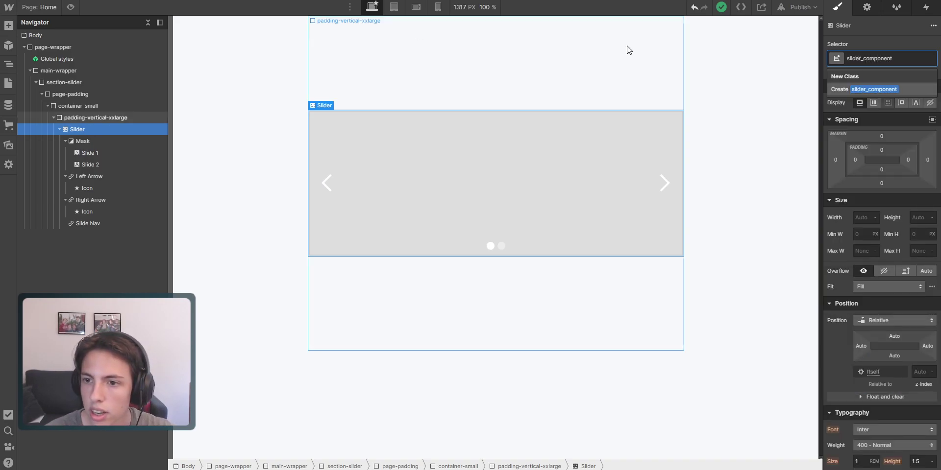
left_click(852, 90)
left_click_drag(864, 55, 852, 58)
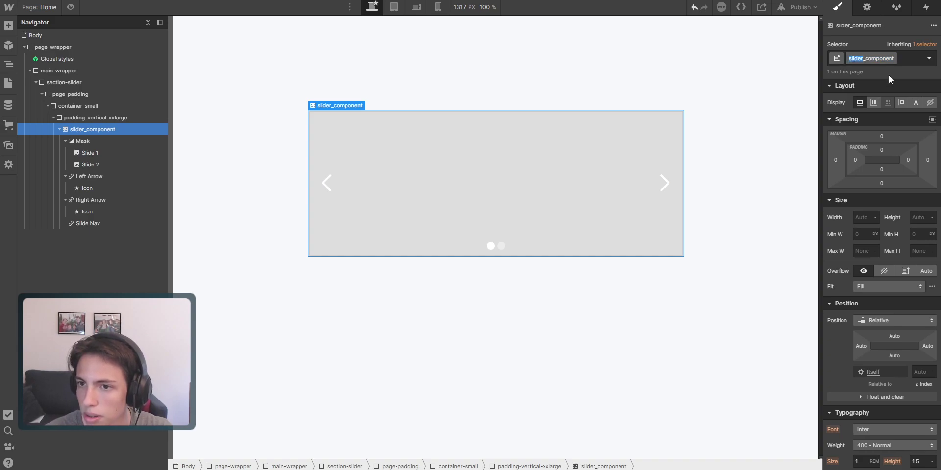
- Give the slider's Mask element the new class slider_mask
left_click(104, 142)
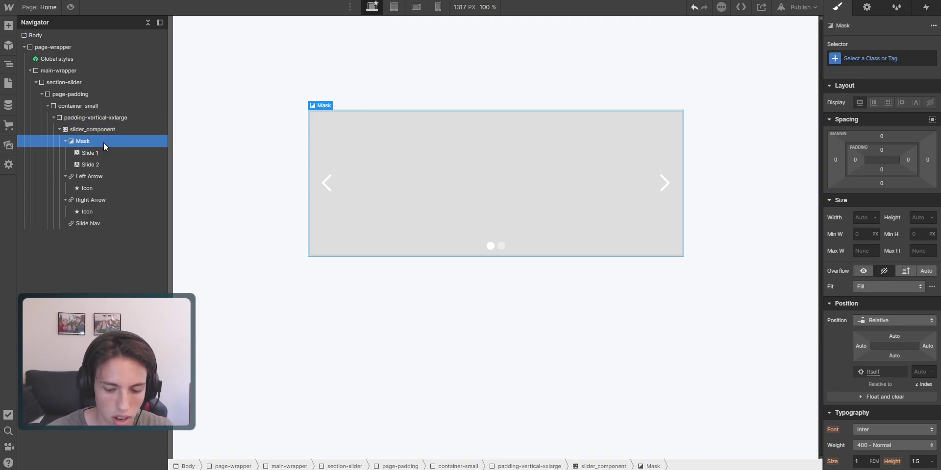
key("ctrl+Return")
type("slider_mask")
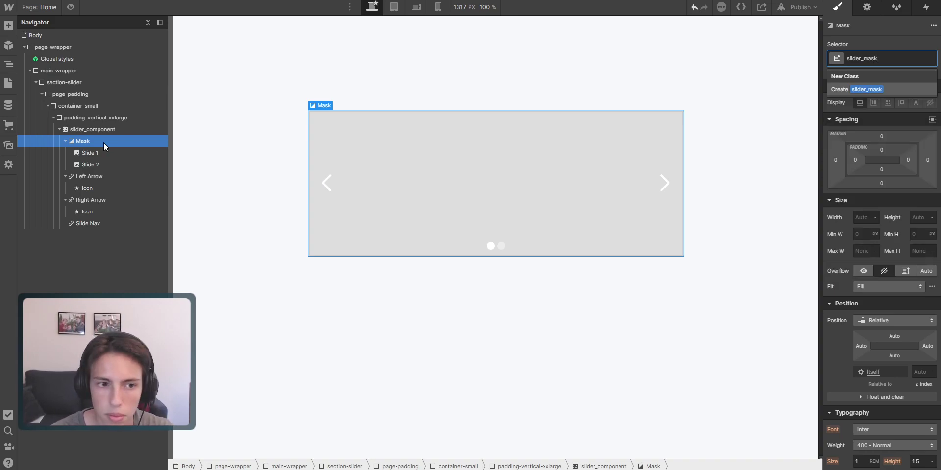
key("Return")
- Give the Slide 1 element the new class slider_slide
left_click(95, 152)
key("ctrl+Return")
type("slider")
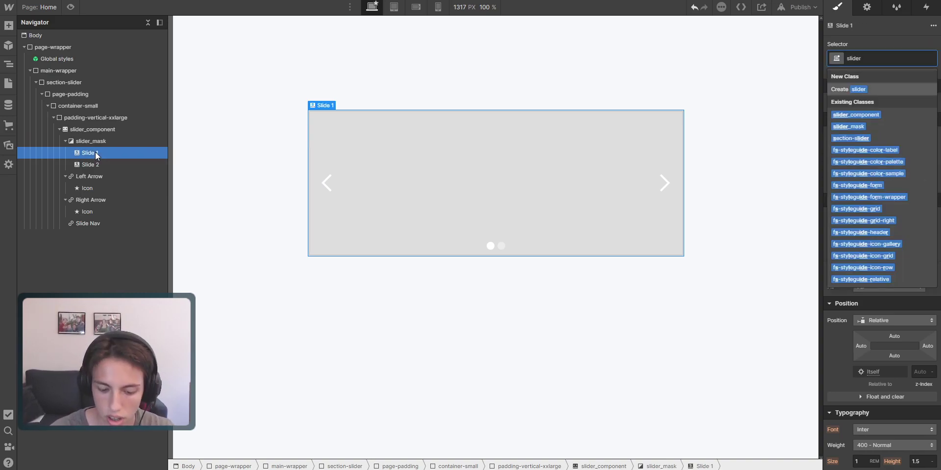
type("_")
type("slide")
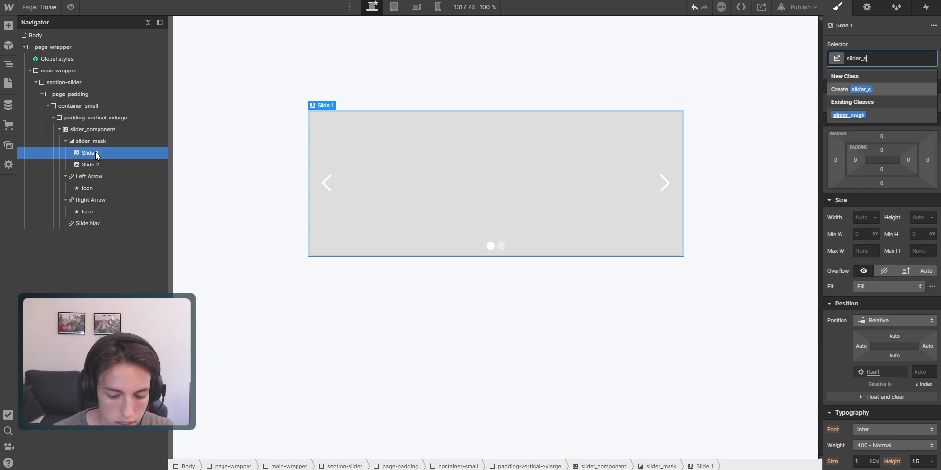
key("Return")
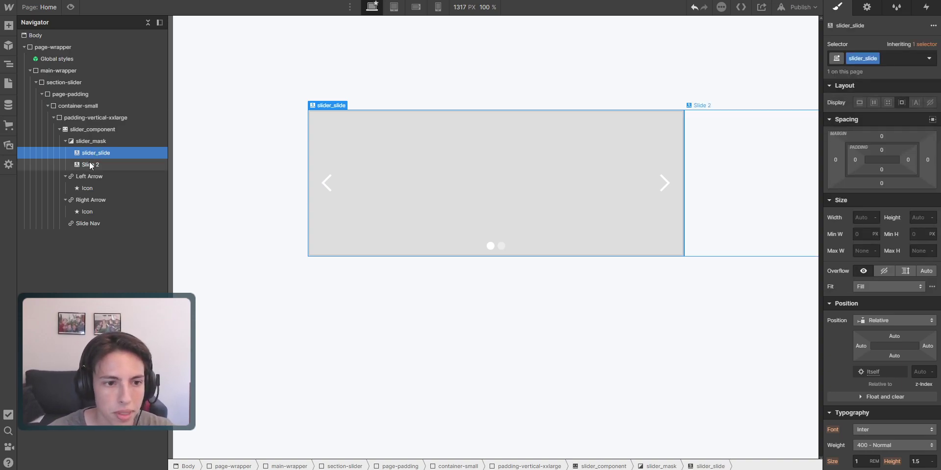
- Assign the existing class slider_slide to the Slide 2 element
key("BackSpace")
left_click(100, 164)
key("ctrl+Return")
type("slider_slide")
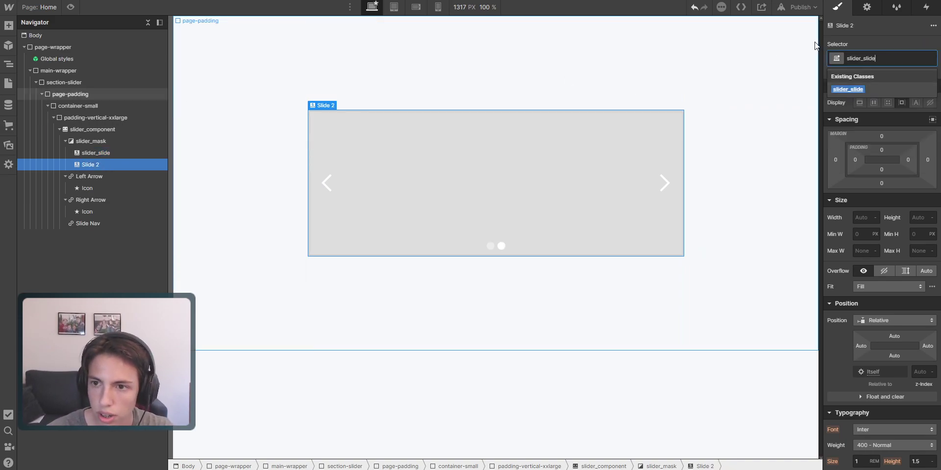
key("Return")
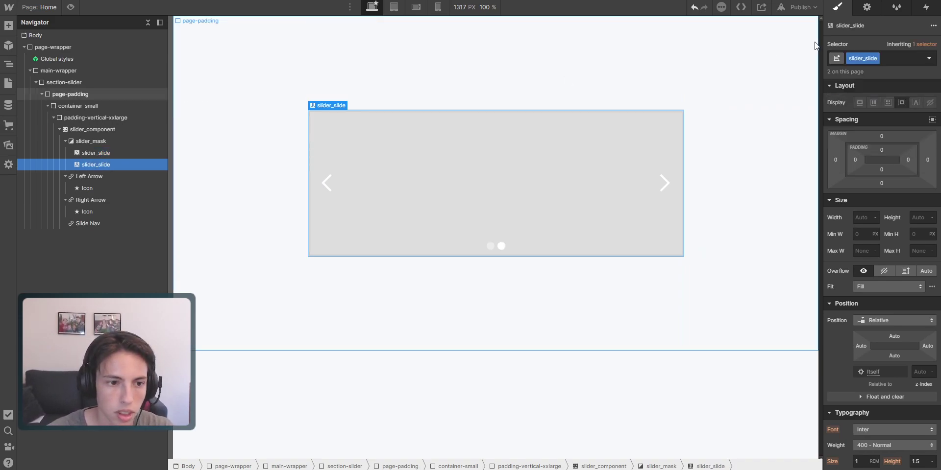
- Give the slider's Left Arrow element the new class slider_arrow-link
left_click(104, 176)
key("ctrl+Return")
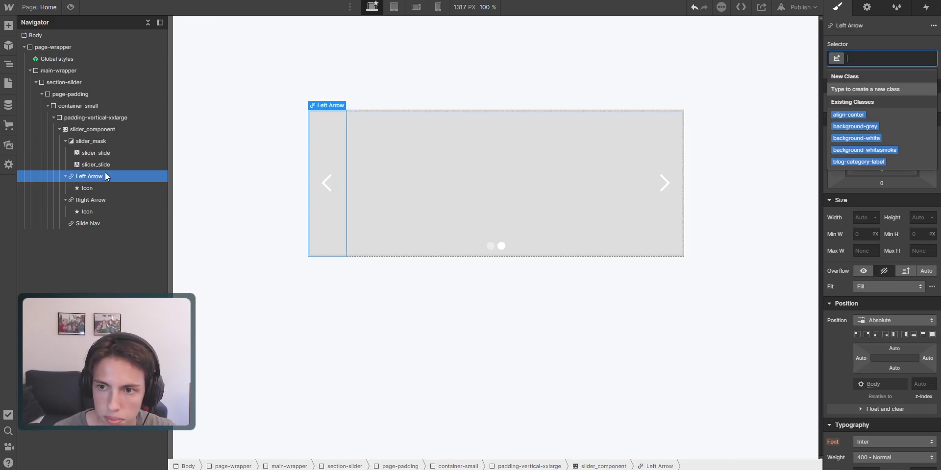
type("slider_slide")
key("BackSpace")
key("BackSpace")
key("BackSpace")
key("BackSpace")
key("BackSpace")
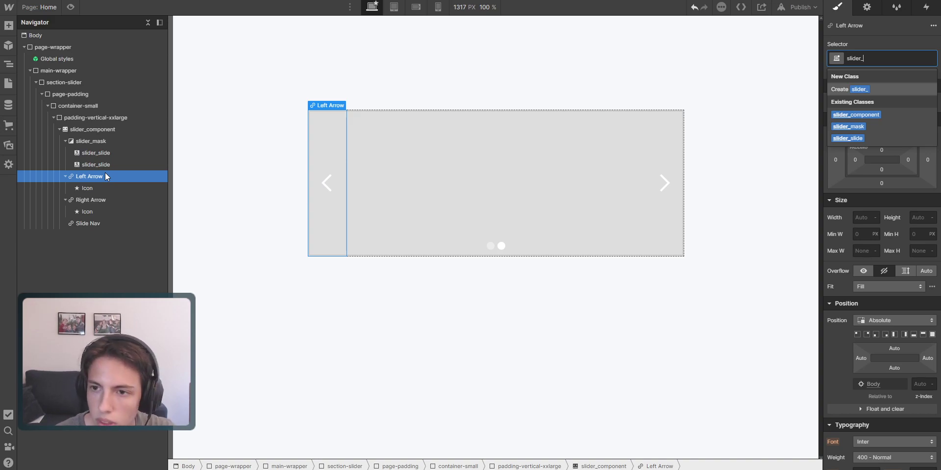
type("arrow-link")
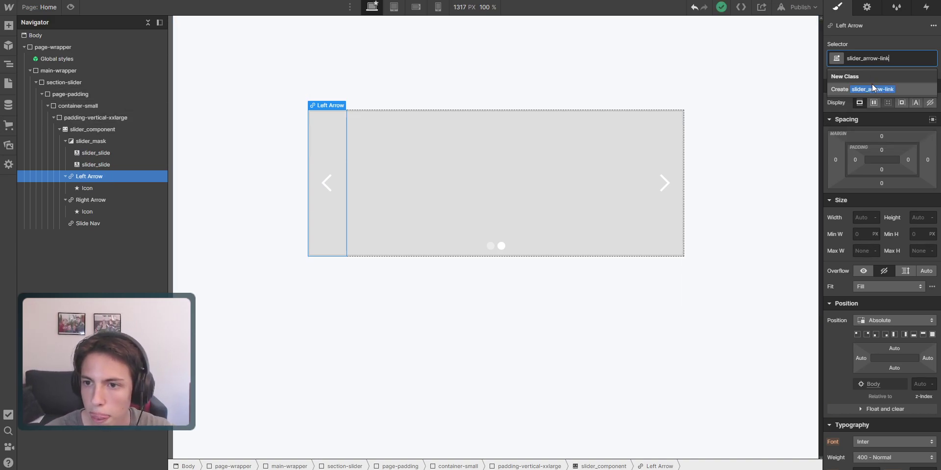
left_click(875, 89)
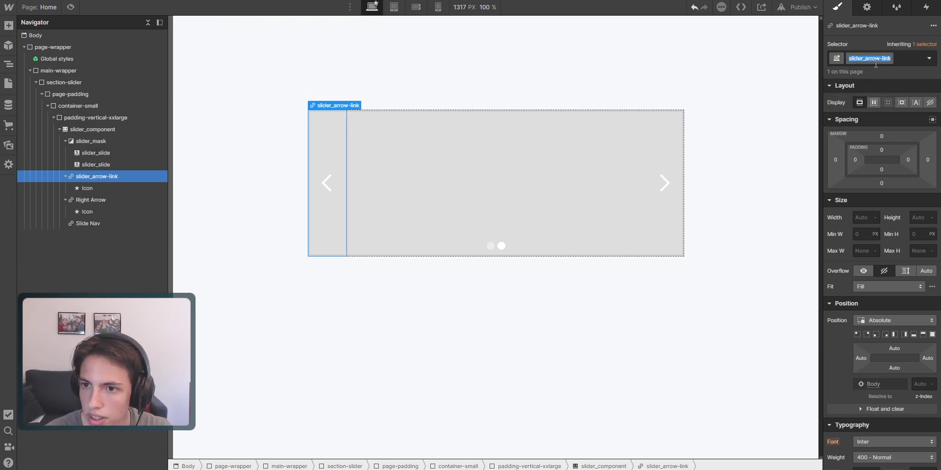
- Assign the class slider_arrow-link to the Right Arrow element and add the new combo class right to it
left_click(91, 200)
key("ctrl+Return")
type("slider_arrow-link")
key("Return")
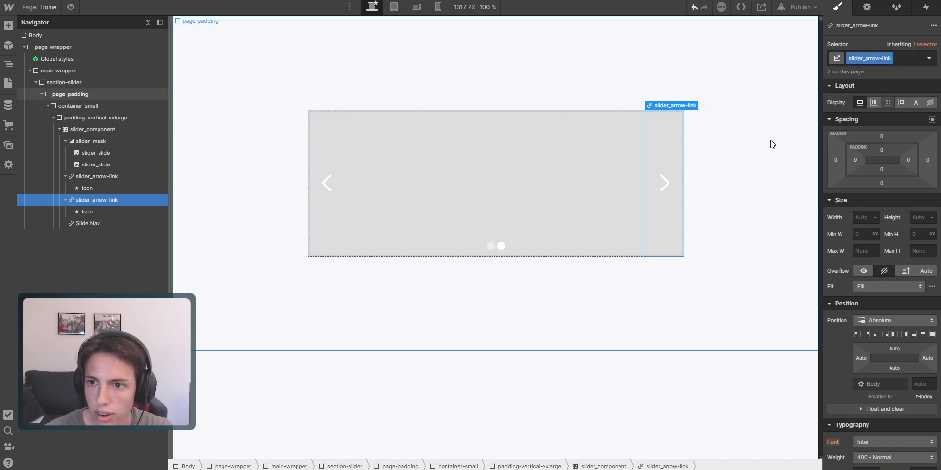
left_click(905, 59)
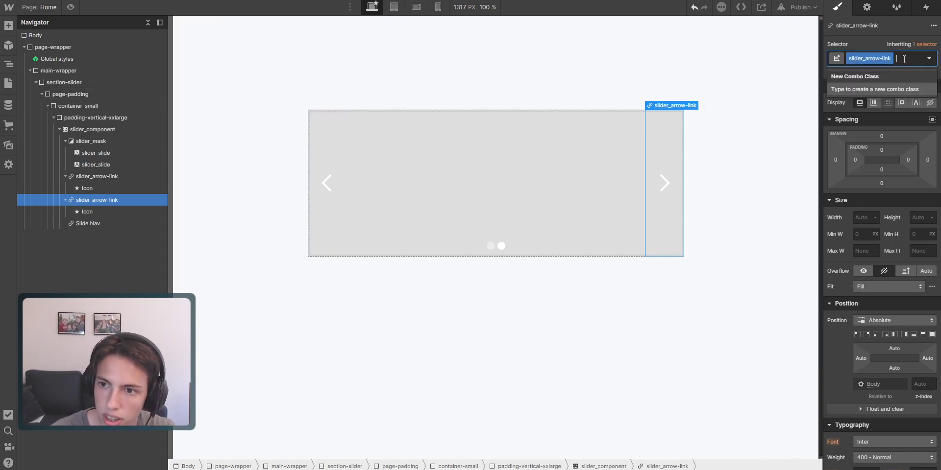
type("right")
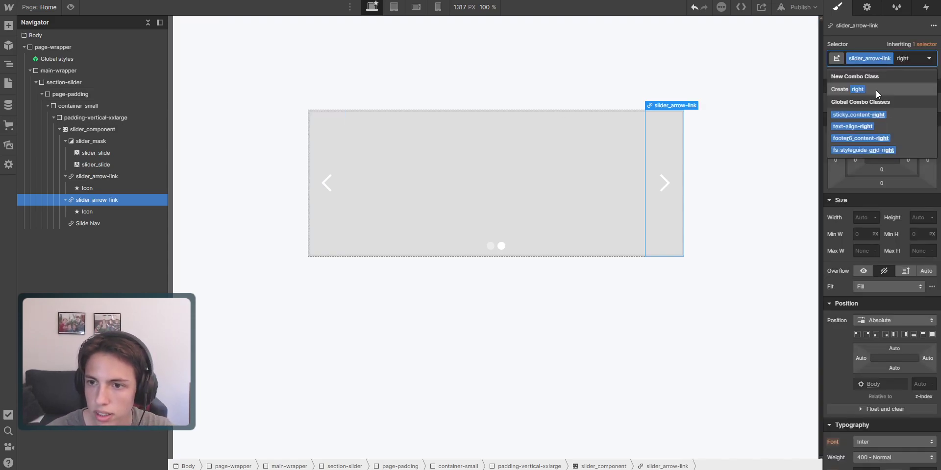
left_click(876, 90)
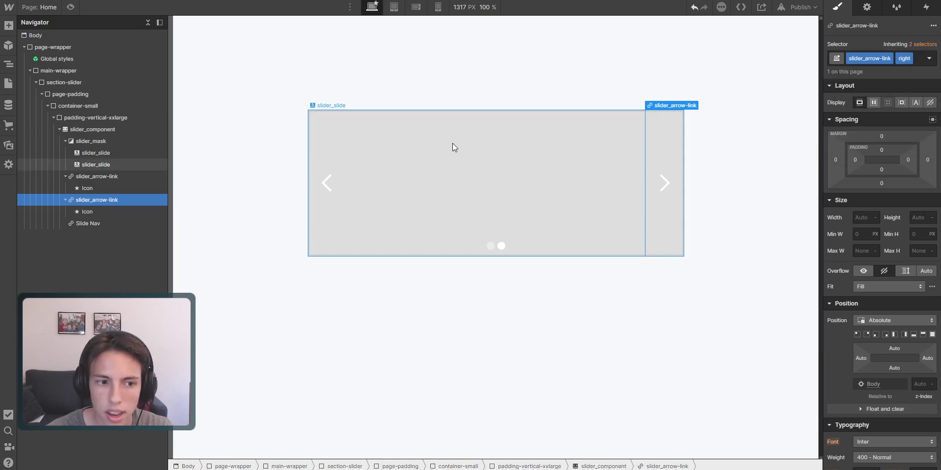
- Give the Slide Nav element the new class slider_slider-nav
left_click(98, 190)
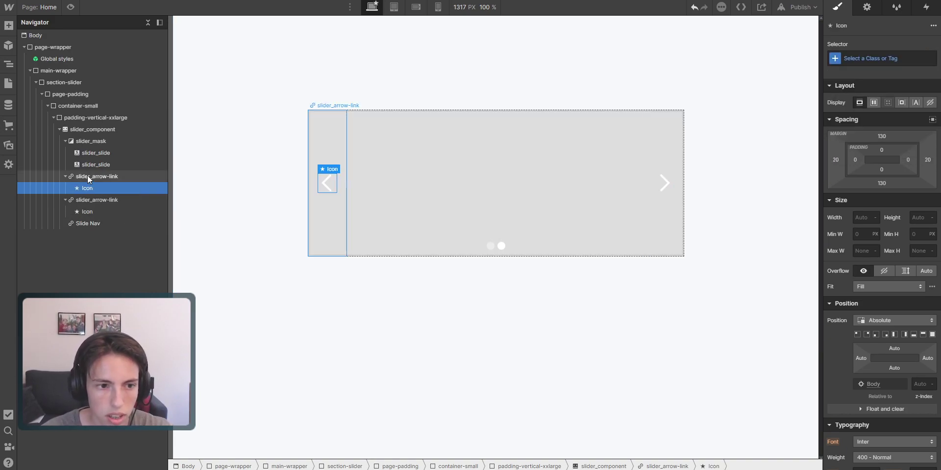
left_click(98, 223)
key("ctrl+Return")
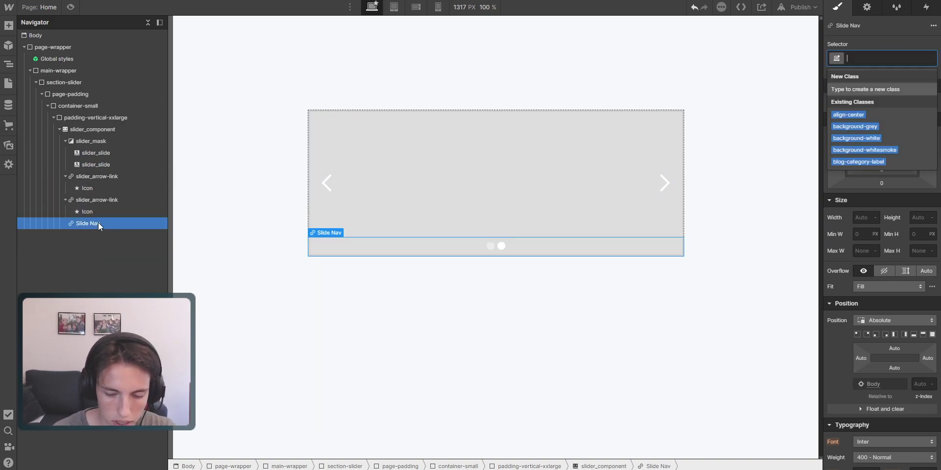
type("slider_ar")
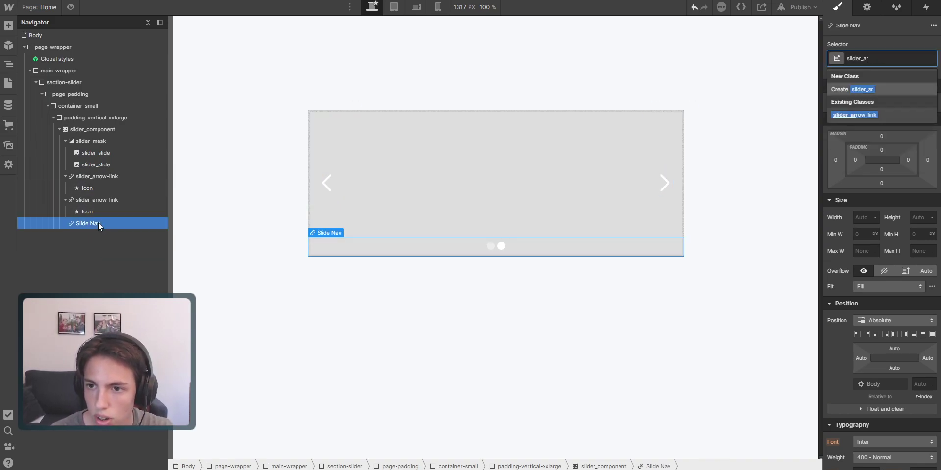
key("BackSpace")
key("BackSpace")
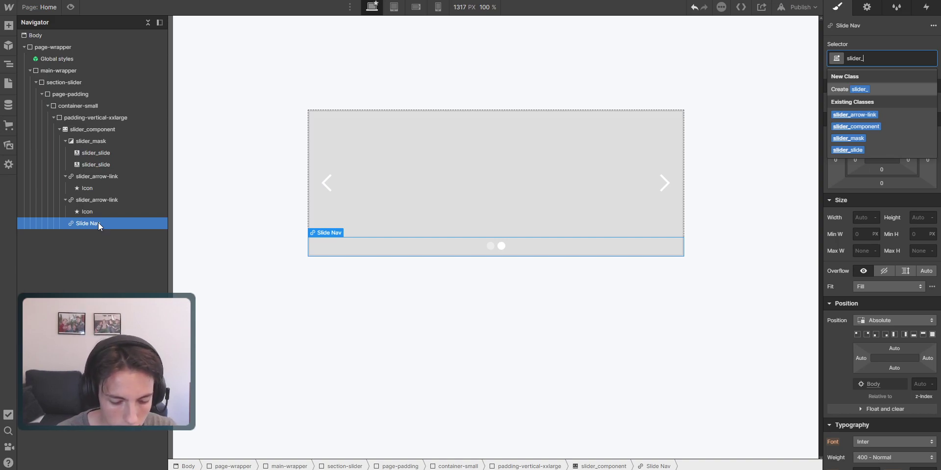
type("slider-na")
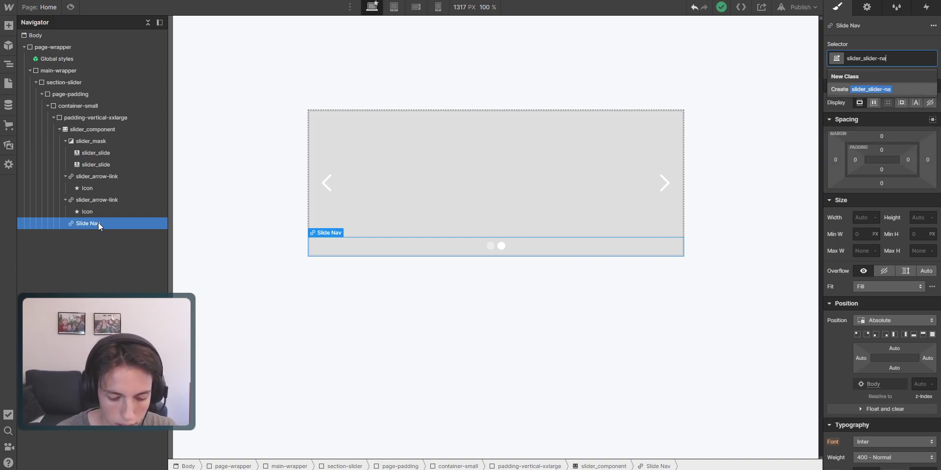
type("v")
key("Return")
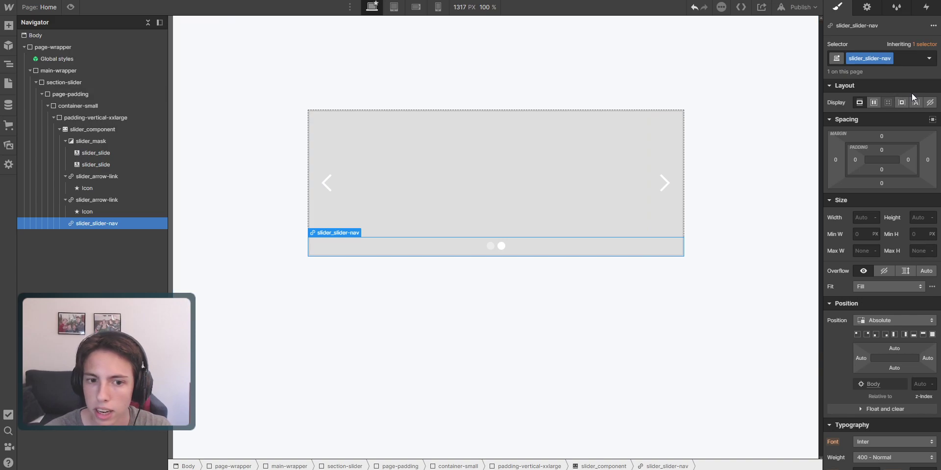
- Hide the slider_slider-nav element by setting its display to none
left_click(930, 102)
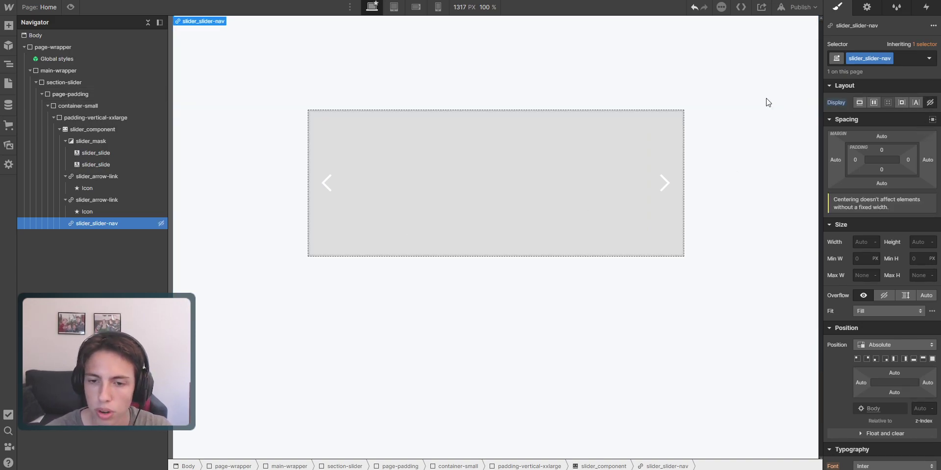
double_click(864, 58)
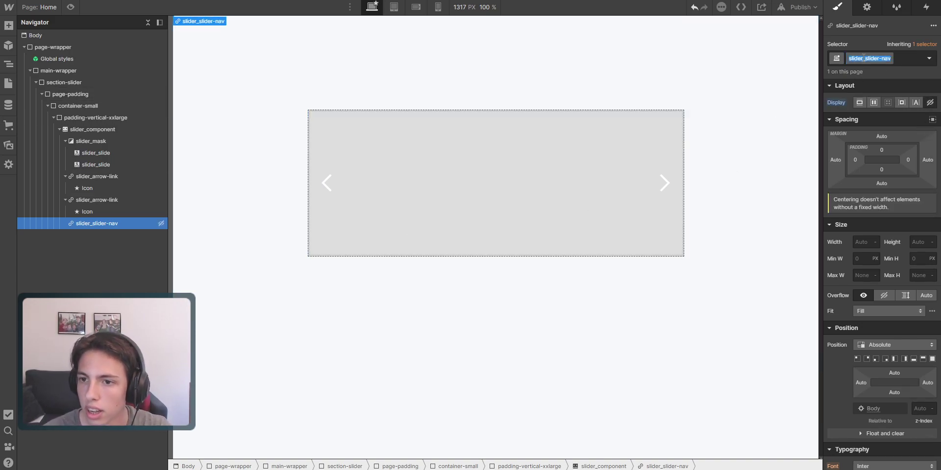
left_click_drag(864, 58, 848, 59)
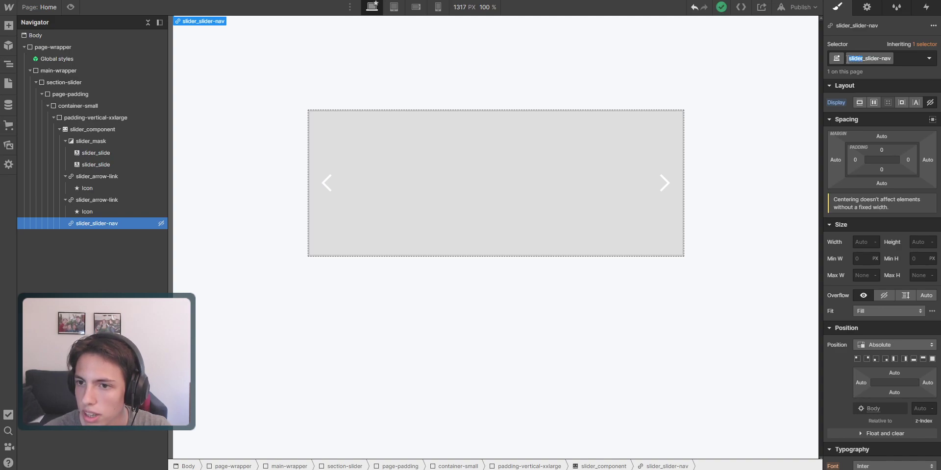
left_click(883, 78)
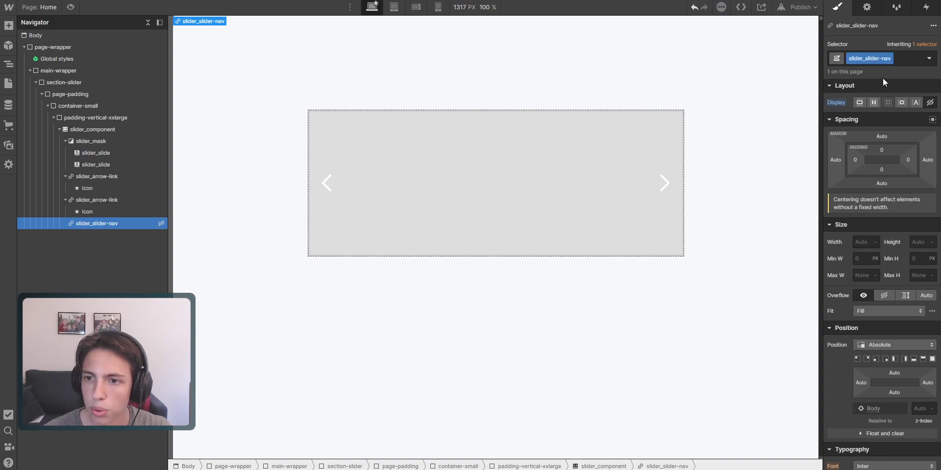
- Set the background color of slider_component to transparent
left_click(89, 201)
left_click(109, 176)
left_click(95, 129)
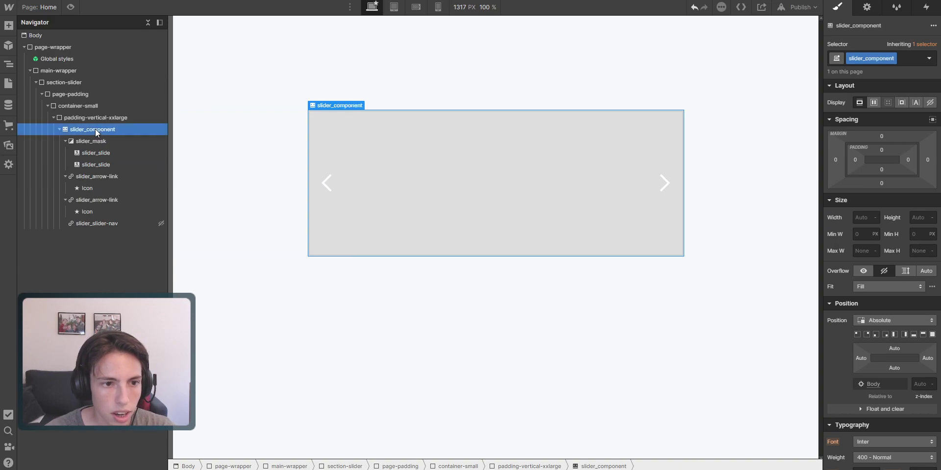
scroll(885, 344, "down", 6)
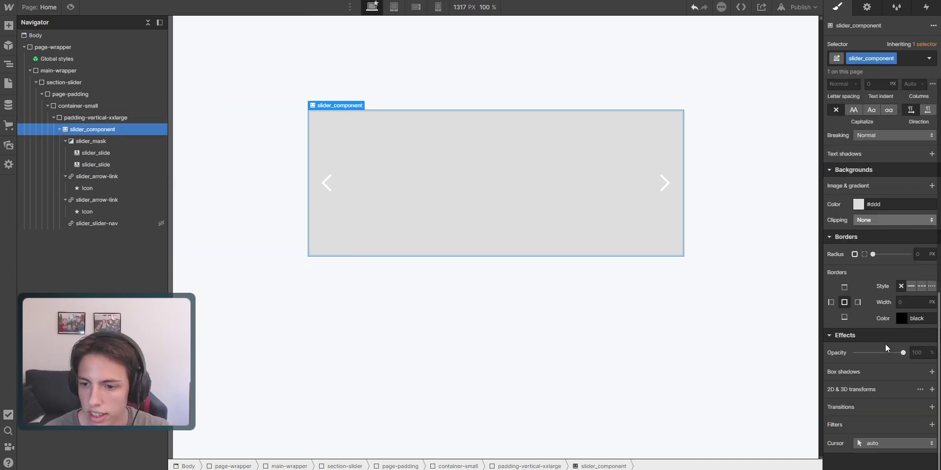
left_click(859, 302)
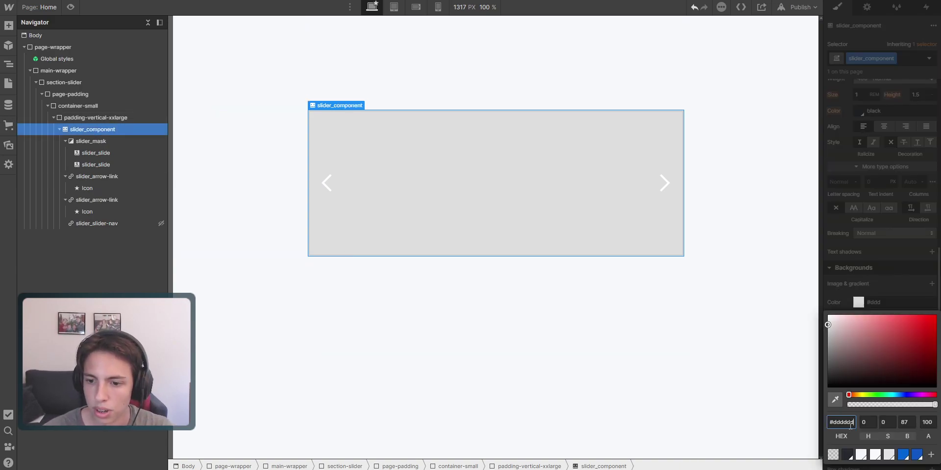
left_click(833, 455)
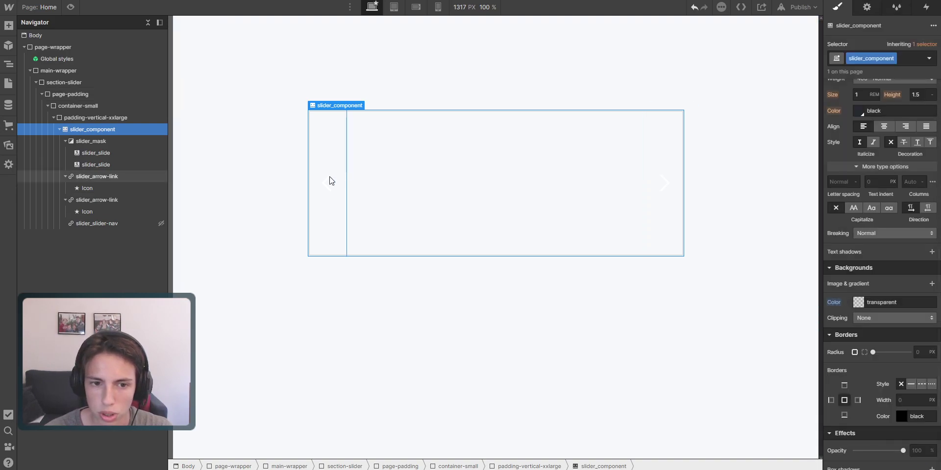
- Insert a Div Block inside the first slider_slide and expand that slide in the element tree
left_click(91, 141)
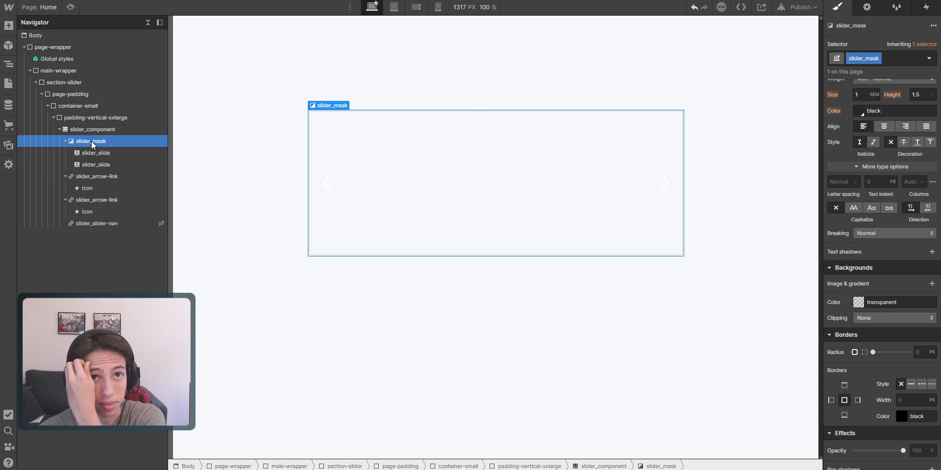
left_click(98, 153)
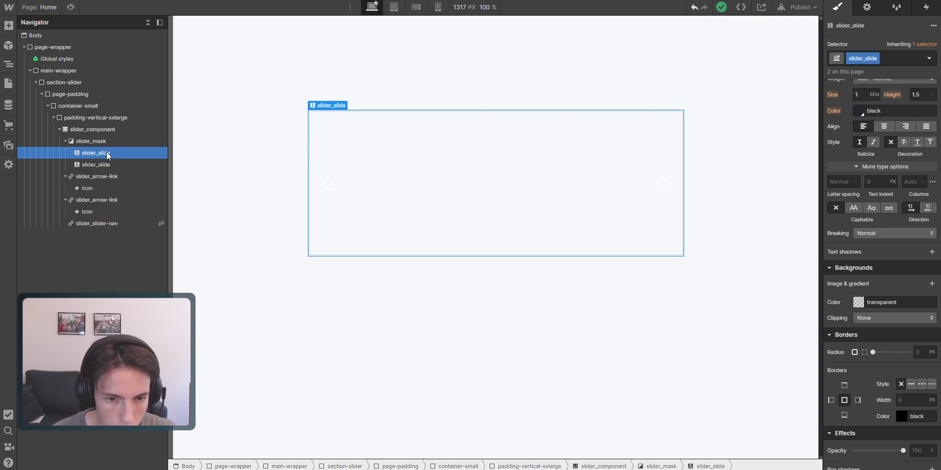
key("ctrl+e")
type("div")
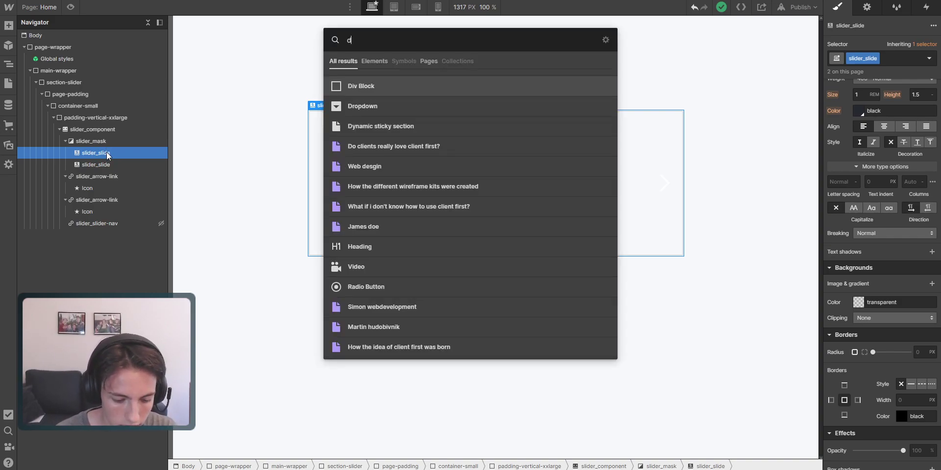
key("Return")
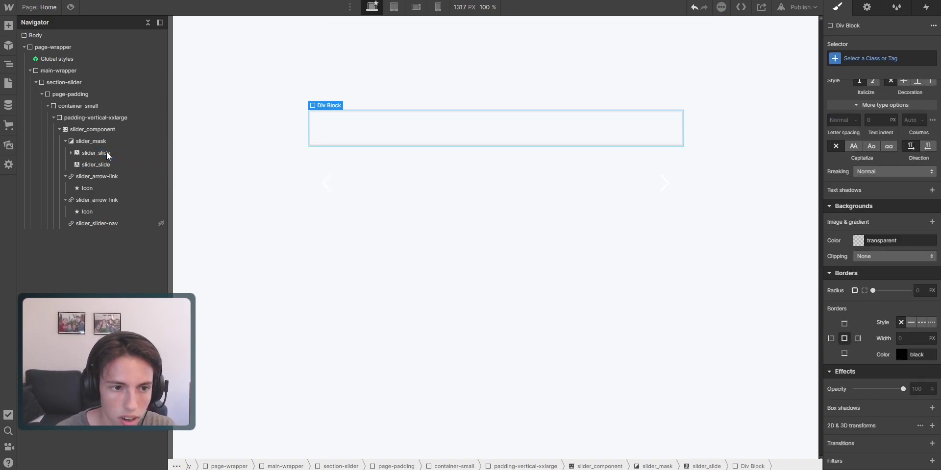
left_click(72, 154)
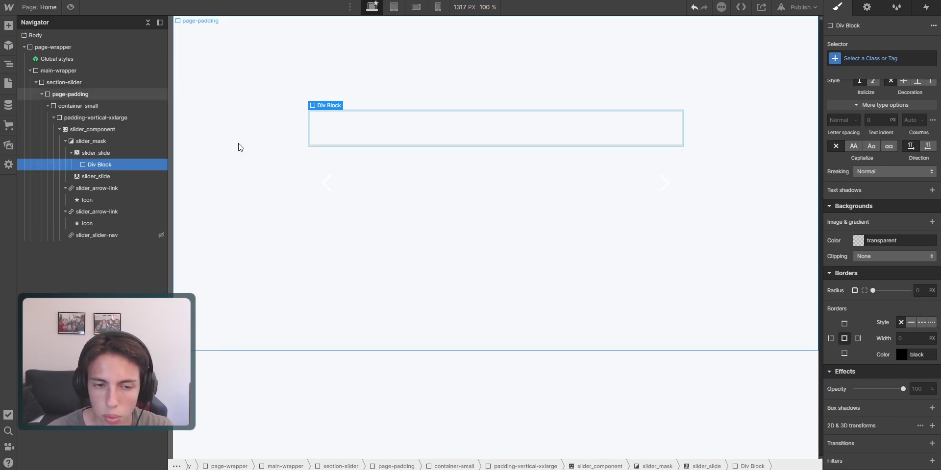
- Give the Div Block inside the first slider_slide the new class slider_content-wrapper
key("ctrl+Return")
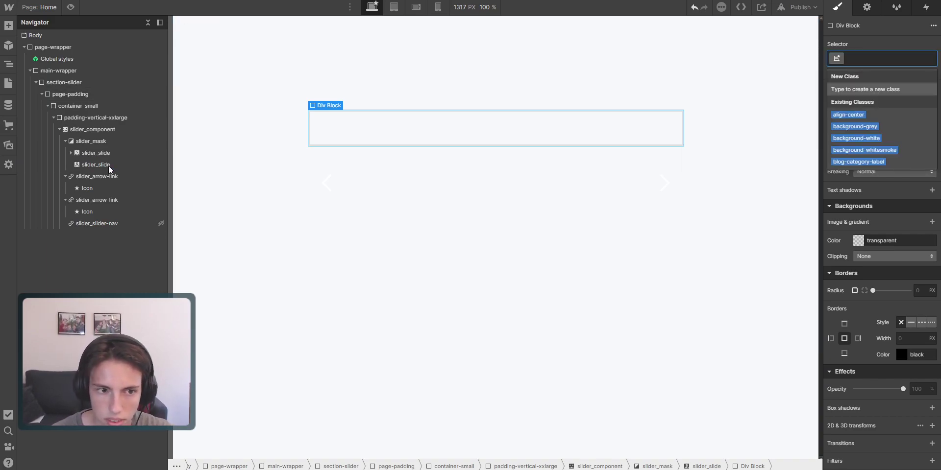
left_click(104, 154)
left_click(71, 153)
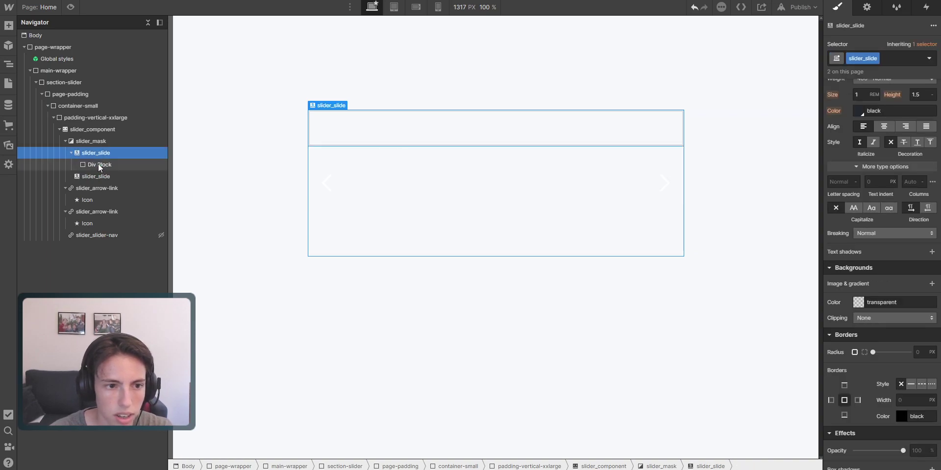
left_click(99, 164)
left_click(891, 59)
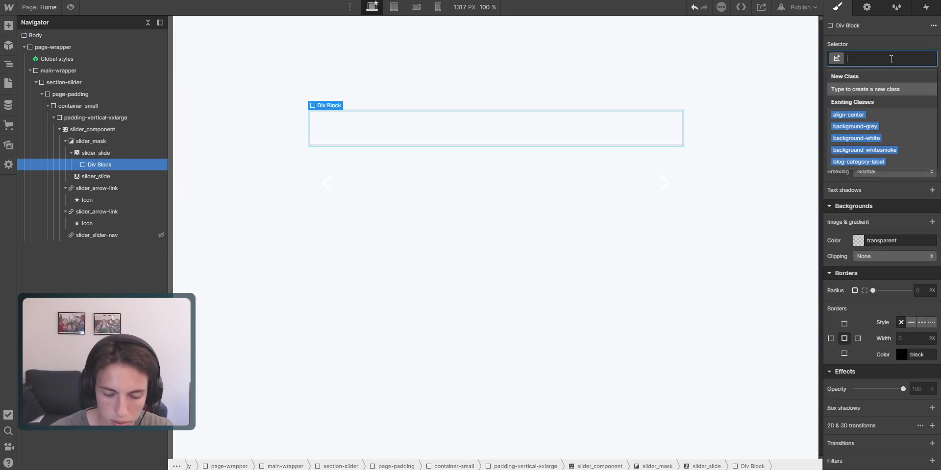
type("slider_c")
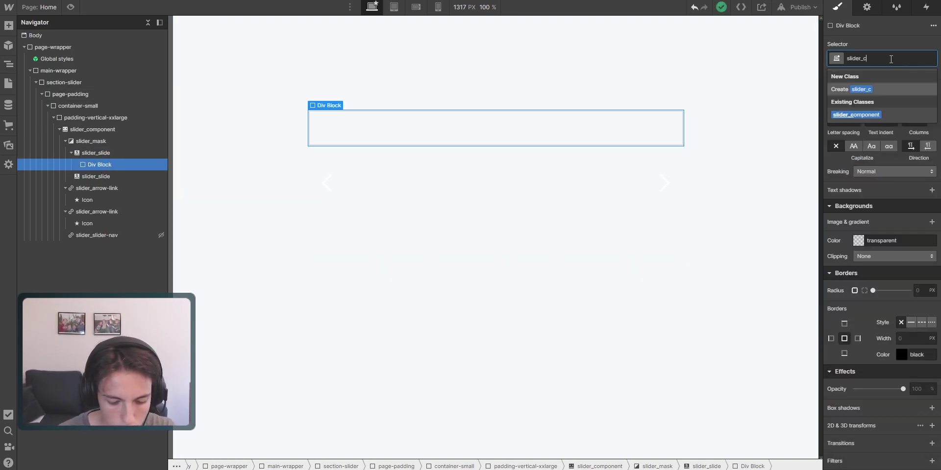
type("ontent-wrapper")
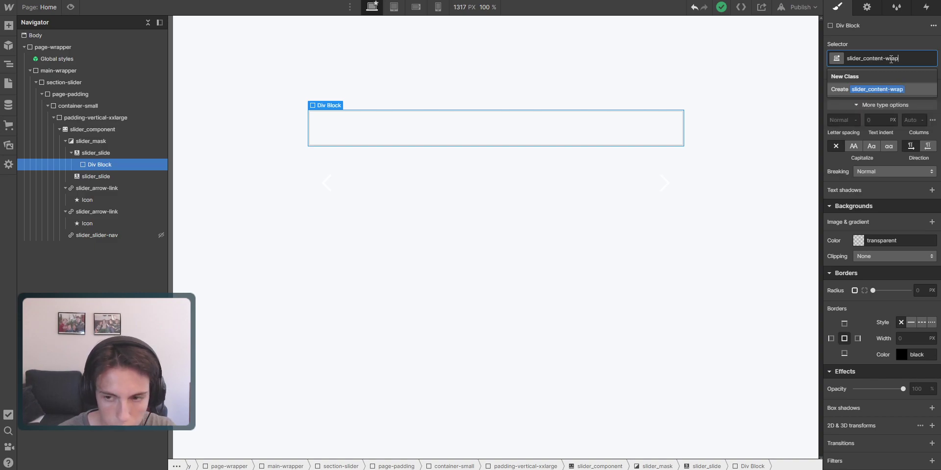
left_click(888, 90)
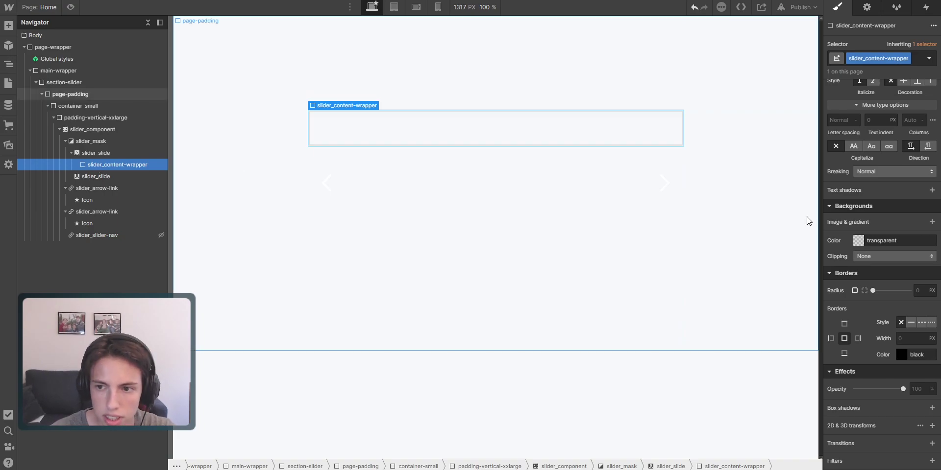
- Set the top and bottom padding of slider_content-wrapper to 1rem each
scroll(882, 232, "up", 8)
left_click(881, 149)
left_click(881, 149)
left_click(881, 149)
type("1rem")
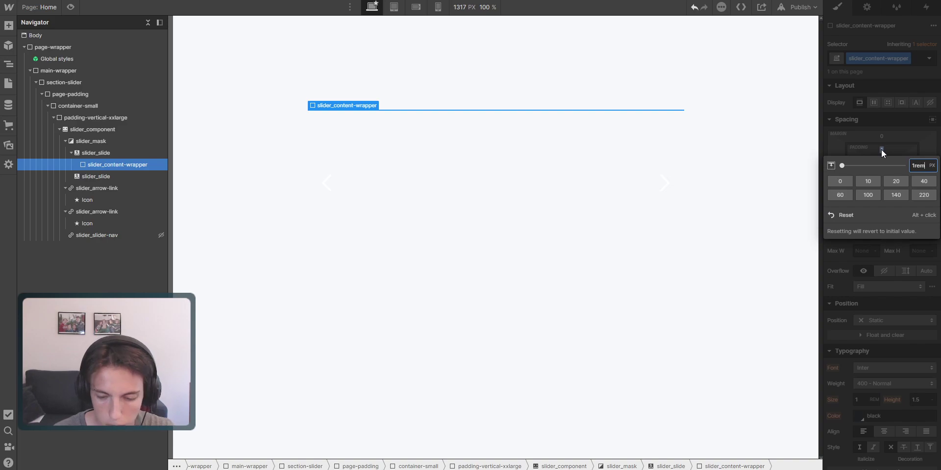
key("Return")
left_click(884, 171)
type("1")
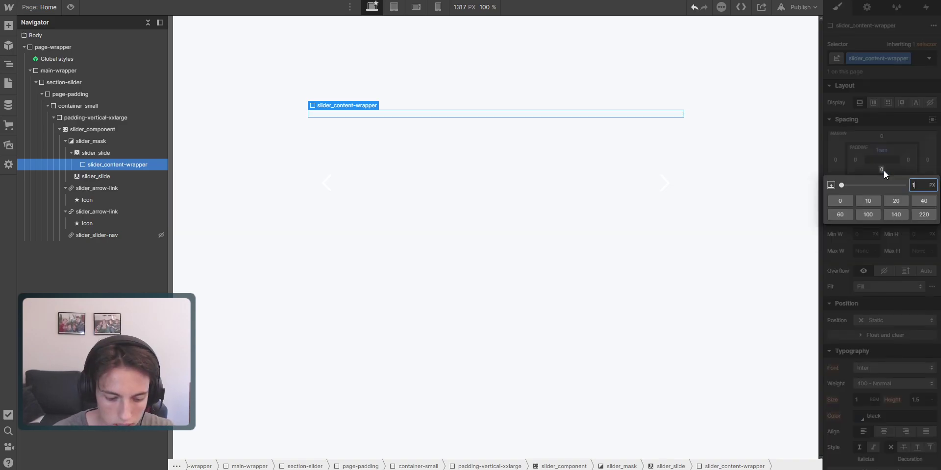
type("rem")
key("Return")
- Add a solid 1 px top border to slider_content-wrapper using the Border color swatch
scroll(891, 337, "down", 5)
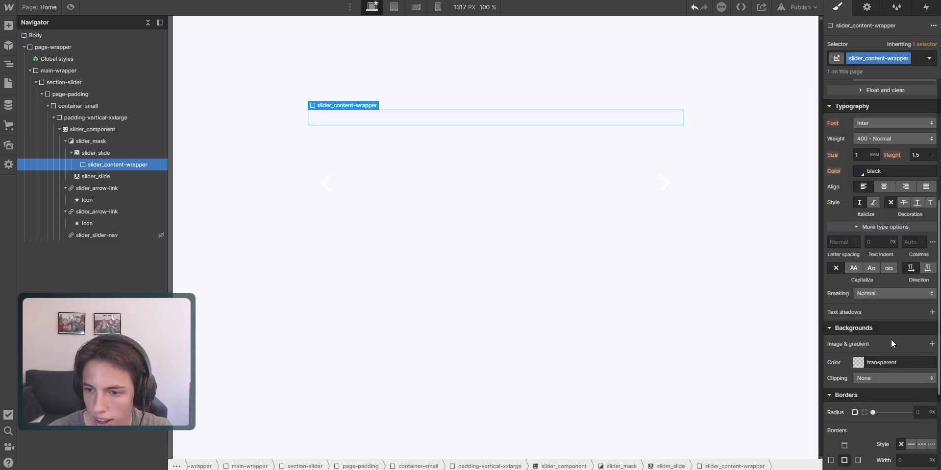
scroll(891, 336, "down", 3)
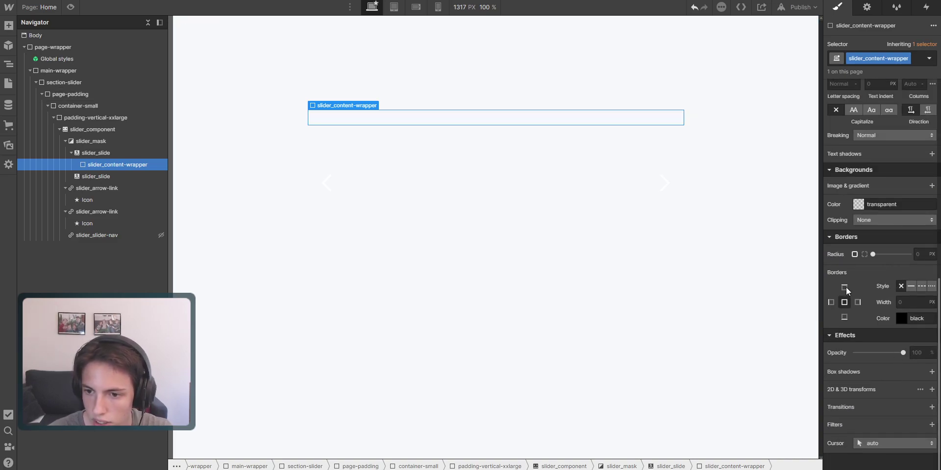
left_click(899, 303)
type("1")
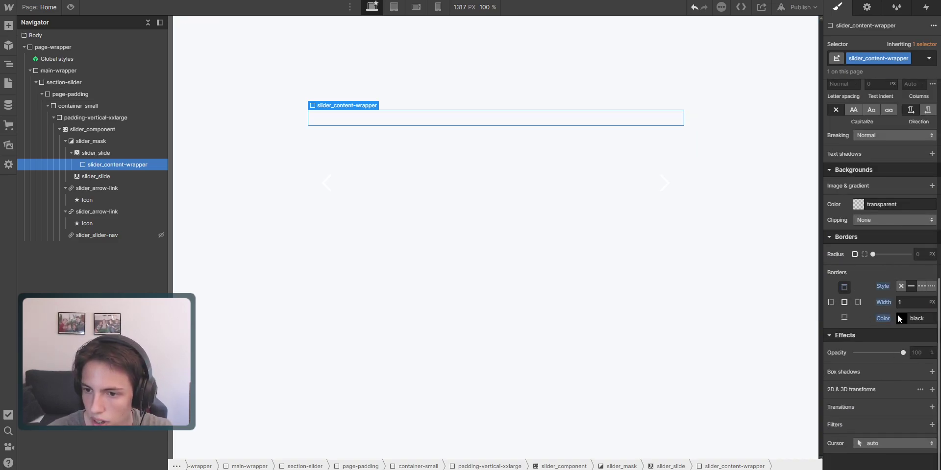
left_click(899, 316)
left_click(890, 300)
left_click(870, 318)
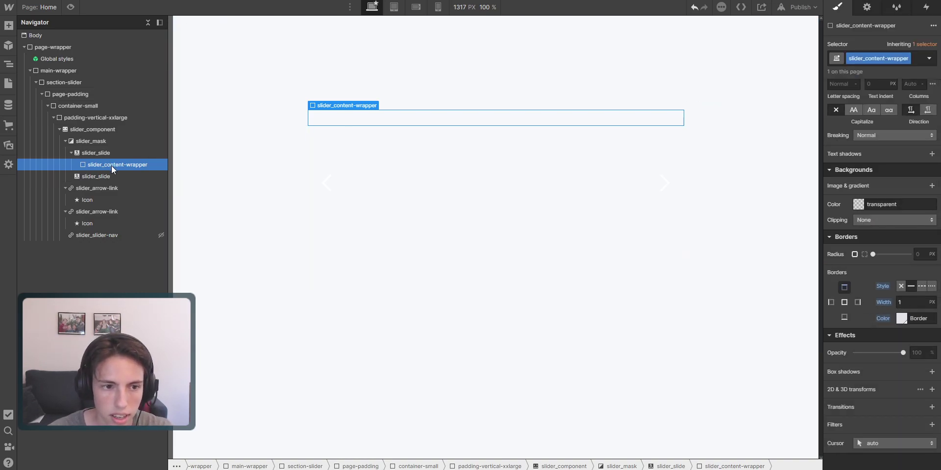
- Insert a Heading inside slider_content-wrapper and set its heading type to H3
key("ctrl+k")
type("head")
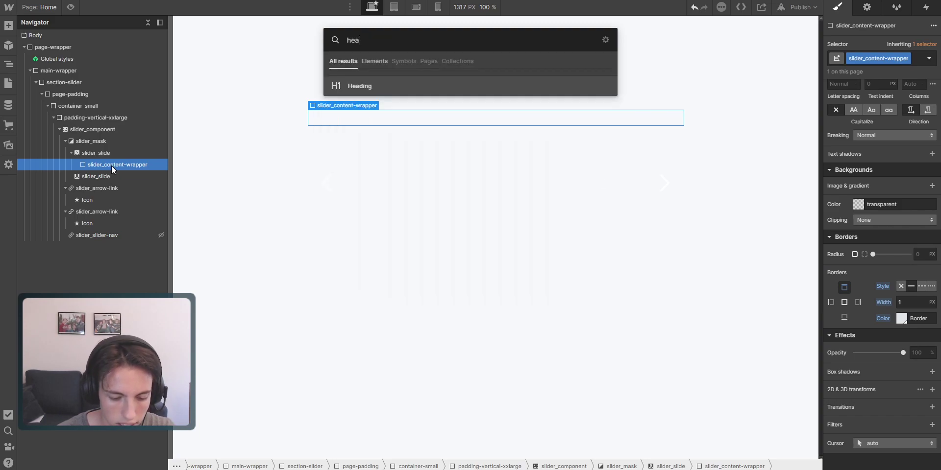
key("Return")
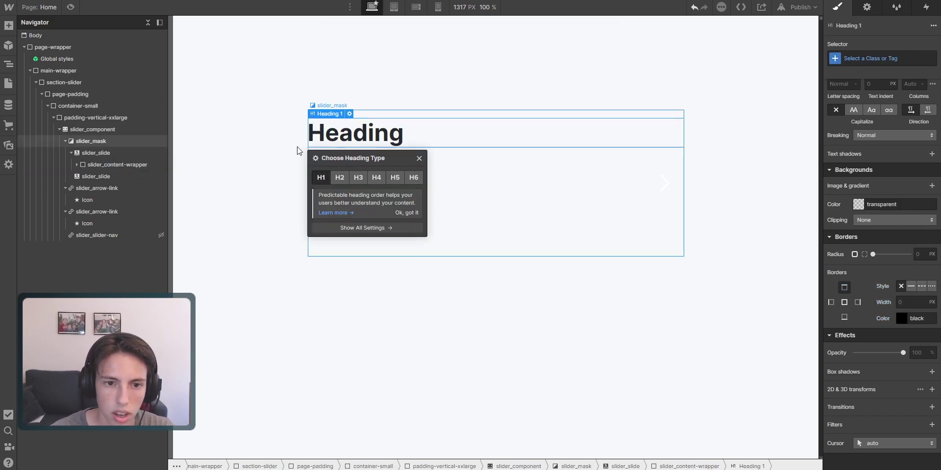
left_click(359, 178)
left_click(419, 159)
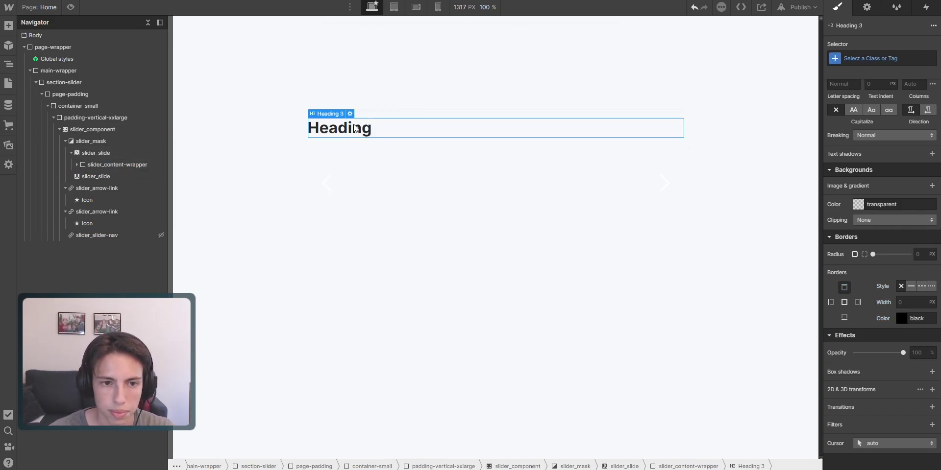
left_click(418, 133)
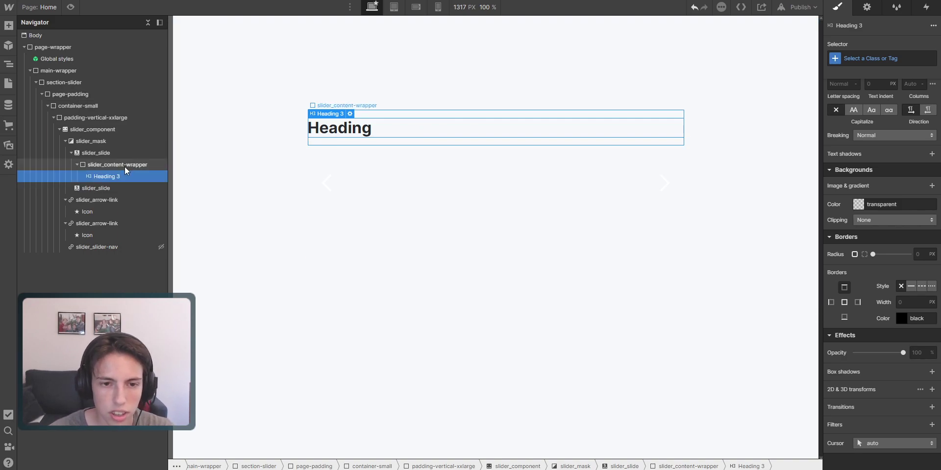
- Insert a Div Block directly below the H3 heading within slider_content-wrapper
key("ctrl+e")
type("p")
key("BackSpace")
type("div")
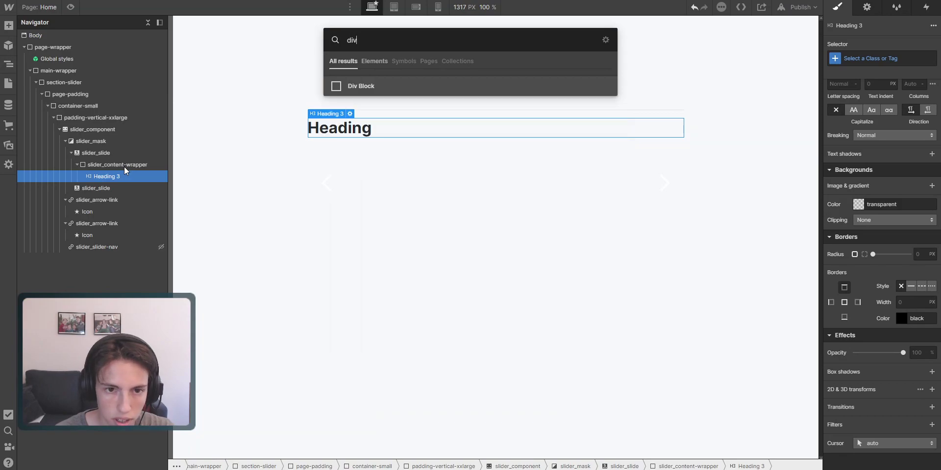
key("Return")
- Insert a Paragraph element inside the Div Block below the heading
key("ctrl+e")
type("para")
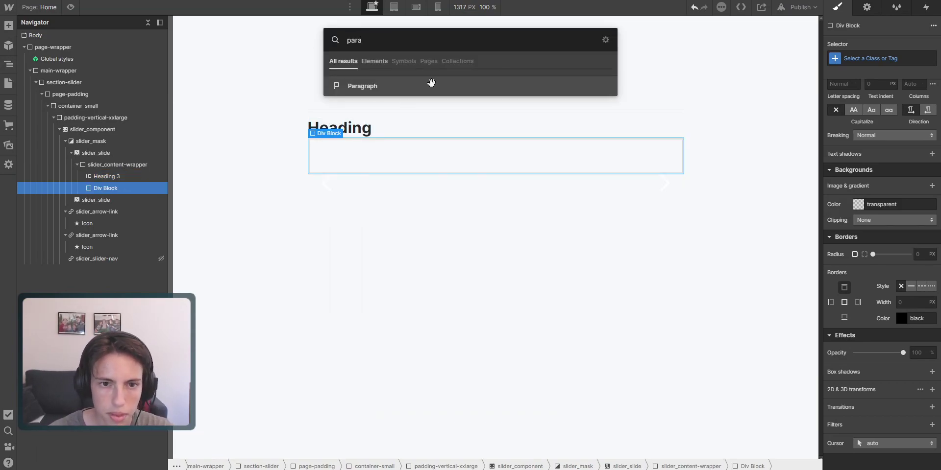
key("Return")
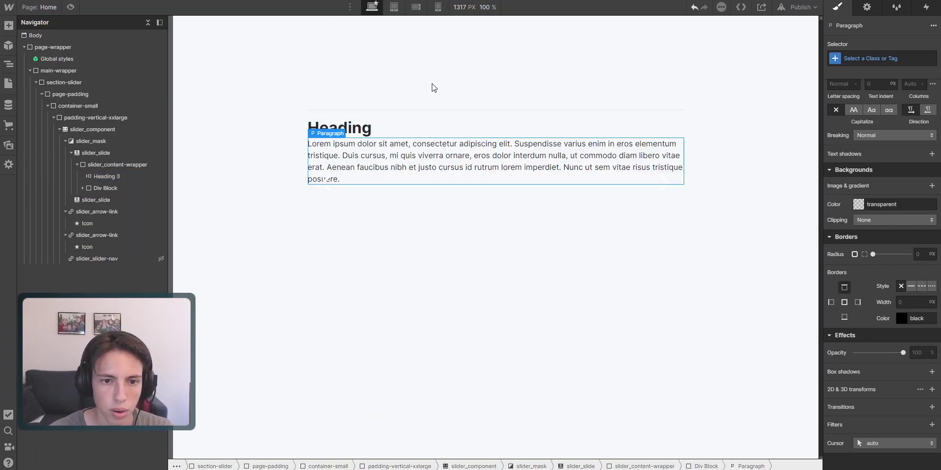
- Give the Div Block around the paragraph the new class slider_paragraph-wrapper
left_click(116, 187)
left_click(82, 188)
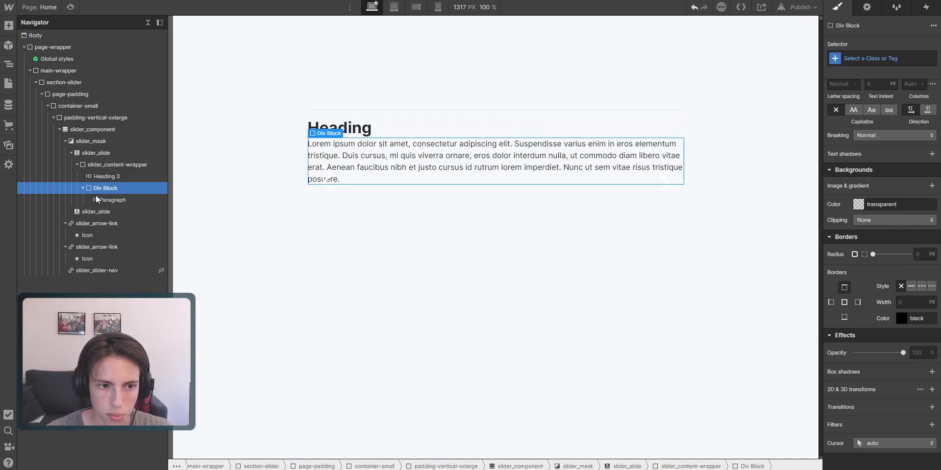
left_click(860, 57)
type("slider")
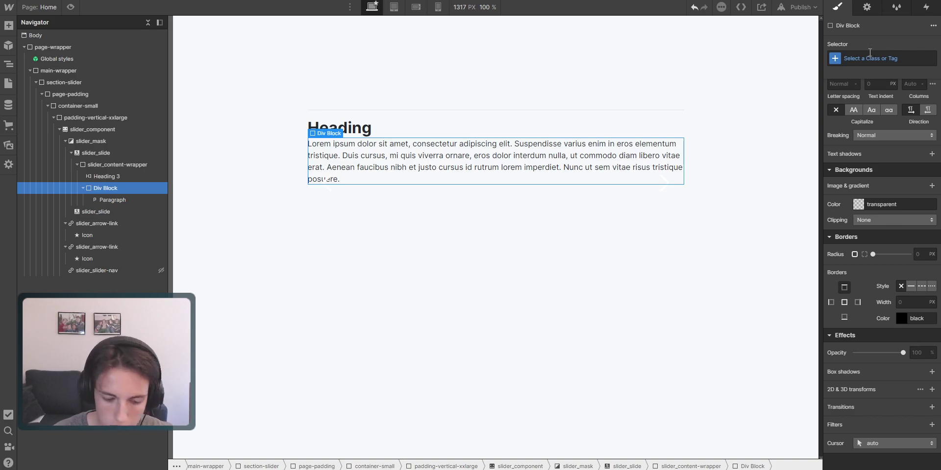
type("_")
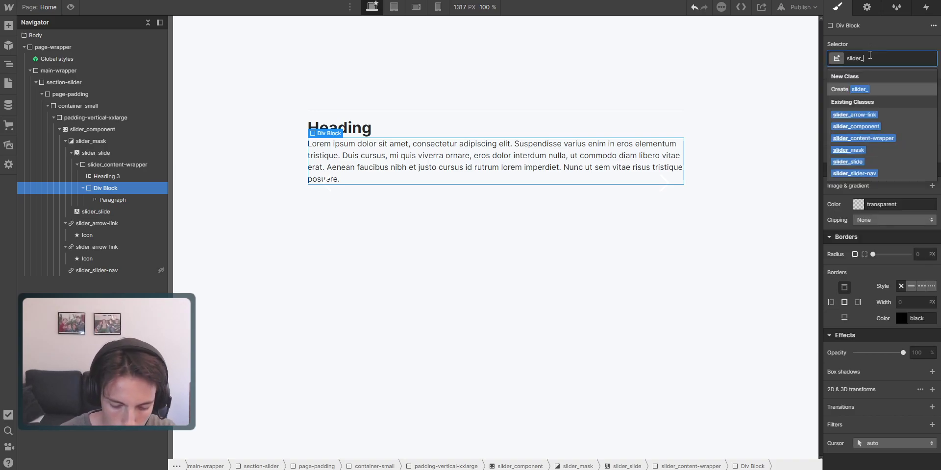
type("paragraph")
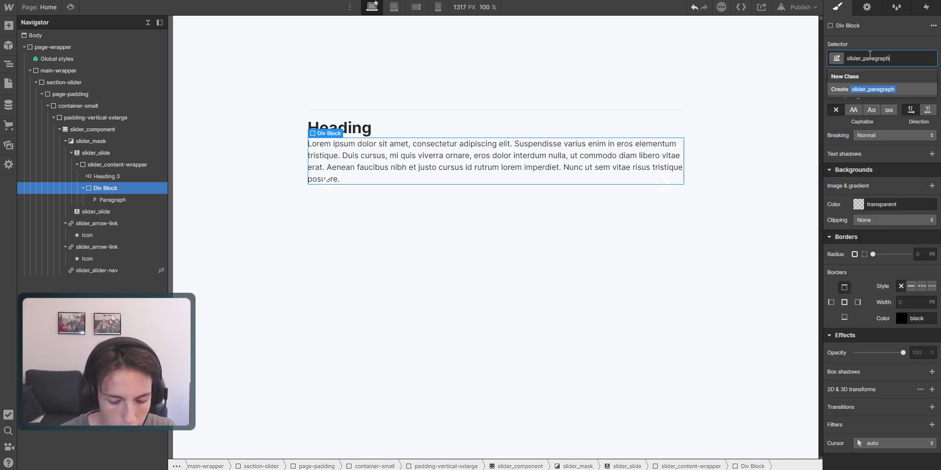
type("-wrapper")
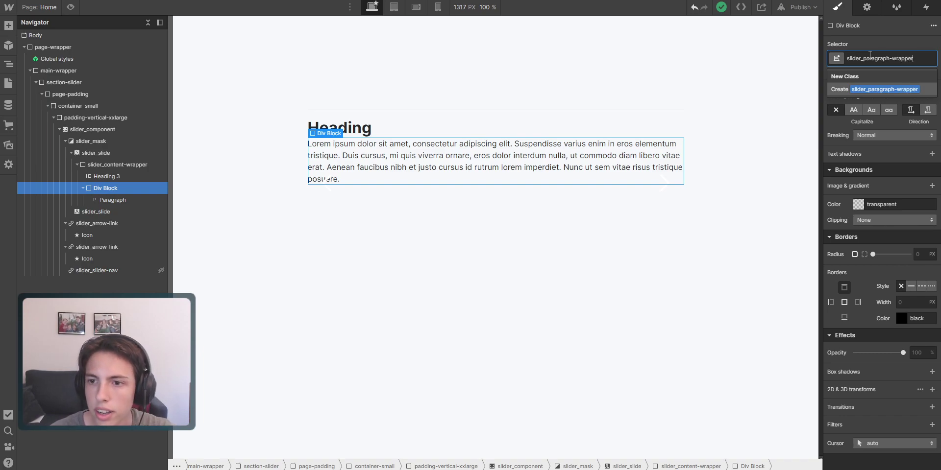
left_click(869, 89)
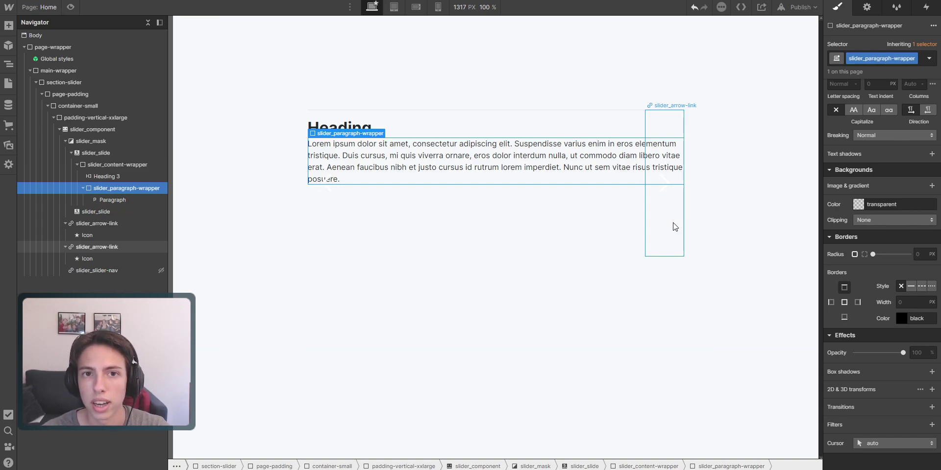
- Examine how the first arrow link sits relative to the slide's heading, content wrapper and paragraph
left_click(433, 127)
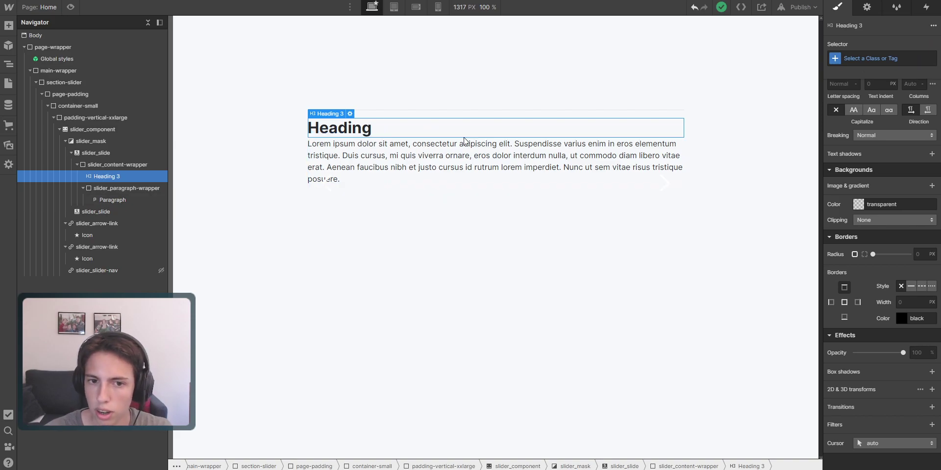
left_click(449, 117)
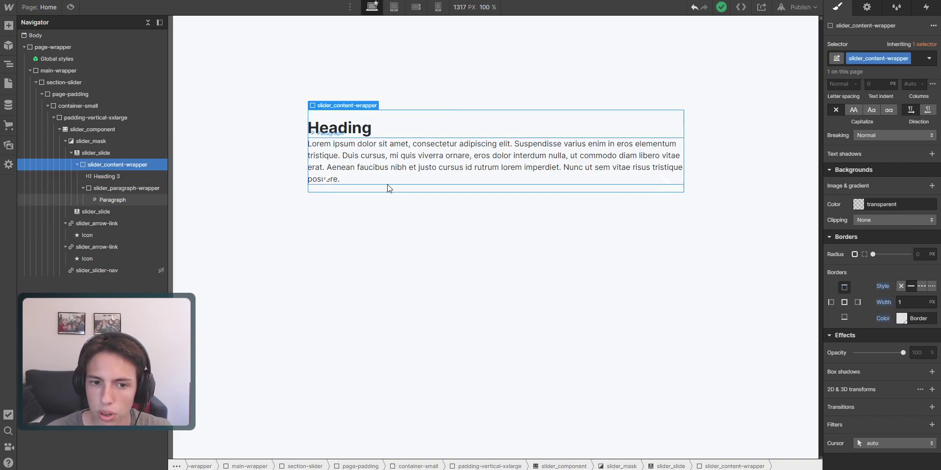
left_click(332, 205)
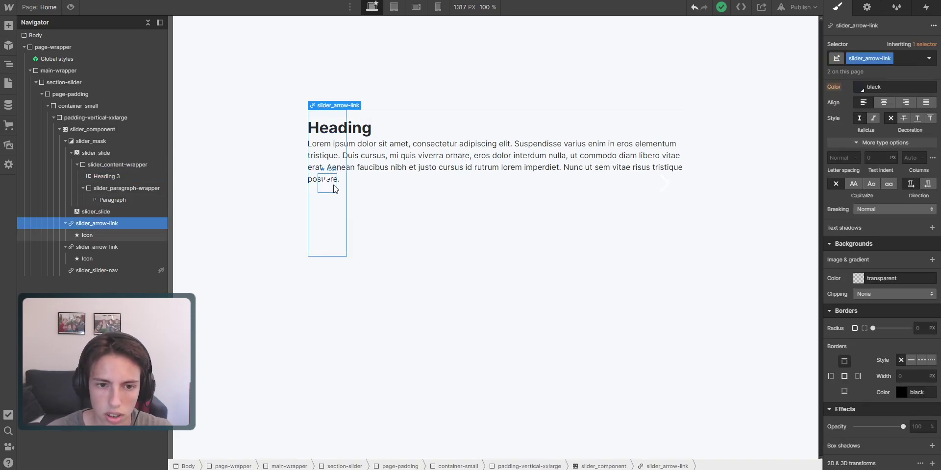
left_click(119, 190)
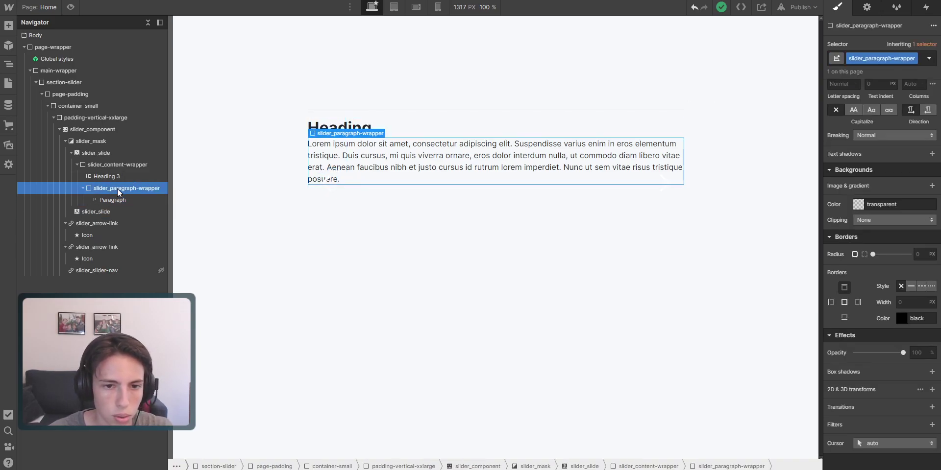
left_click(113, 200)
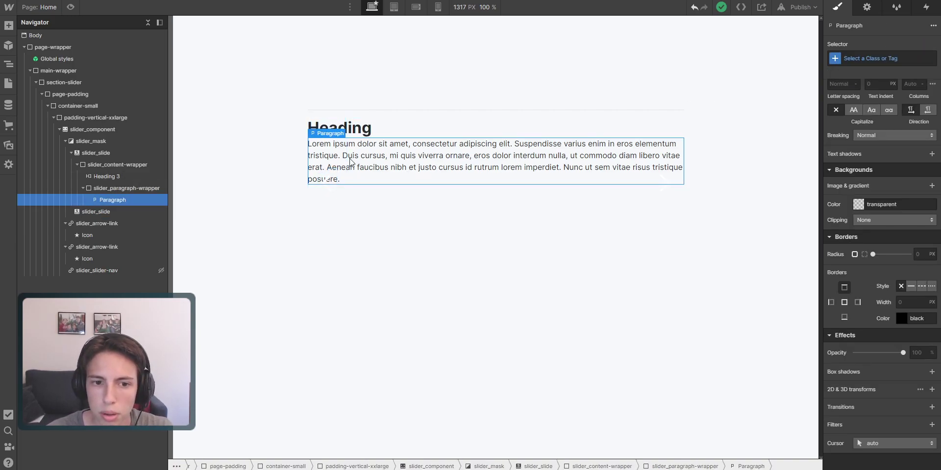
double_click(331, 171)
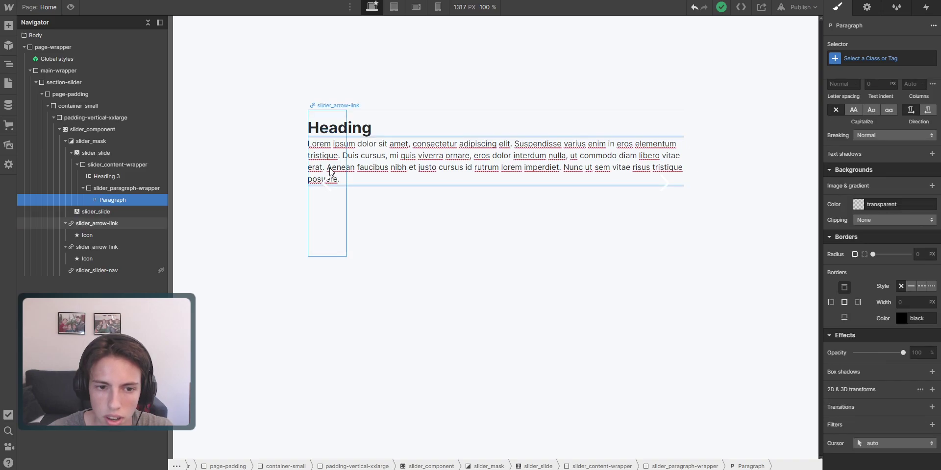
left_click(392, 179)
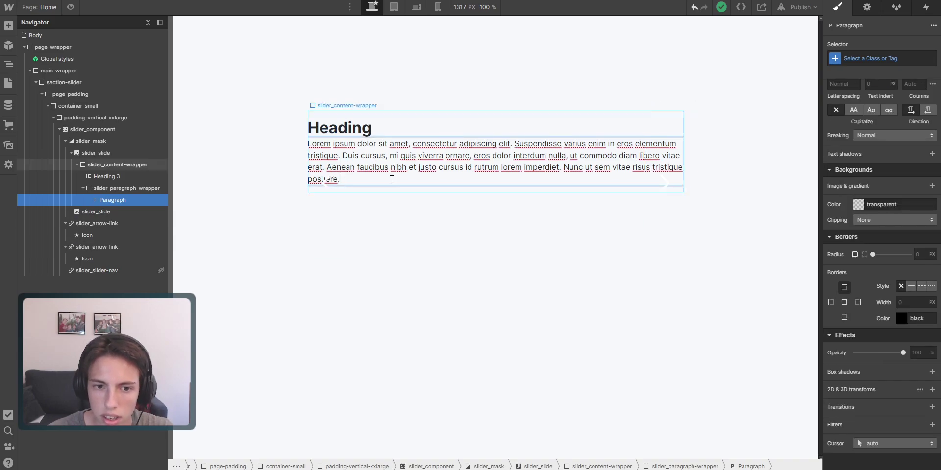
- Shift the first slider_arrow-link outside the slide by setting its left position offset to -15%
left_click(333, 214)
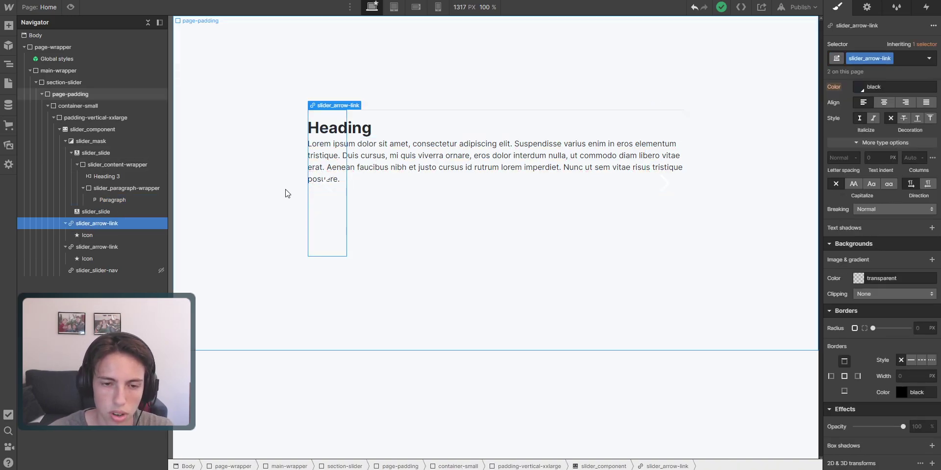
scroll(857, 169, "up", 5)
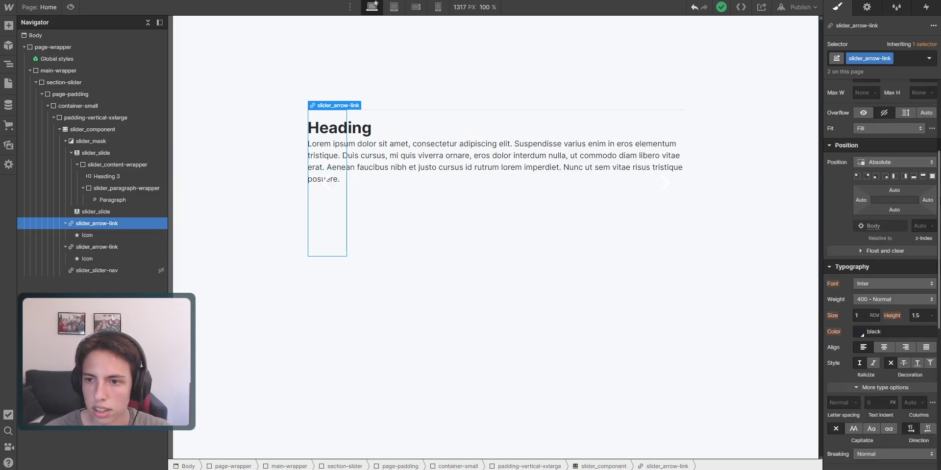
scroll(875, 215, "up", 3)
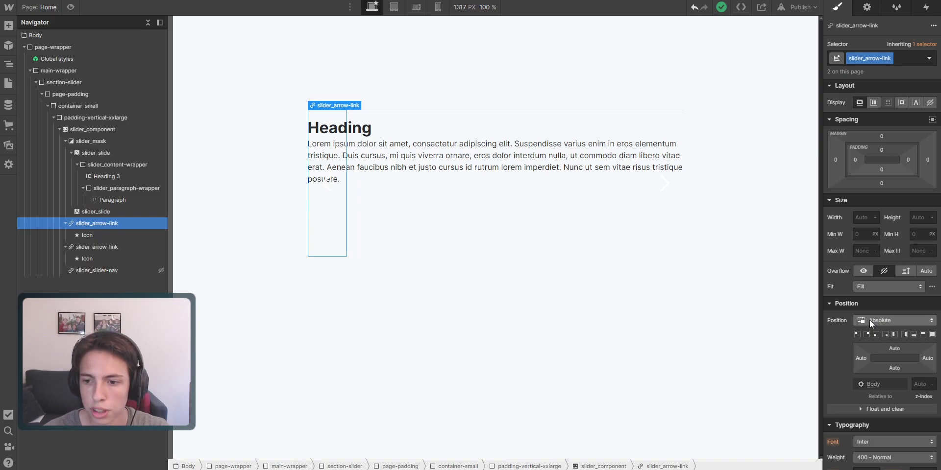
left_click(860, 358)
type("-10%")
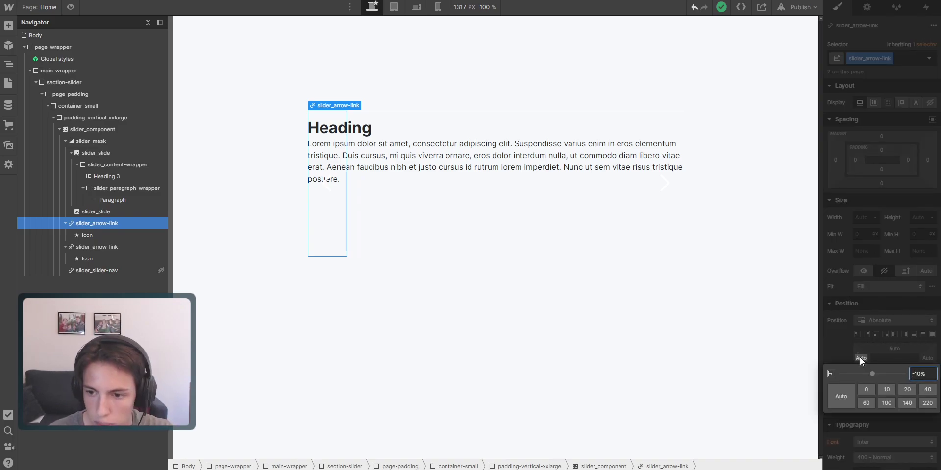
key("Return")
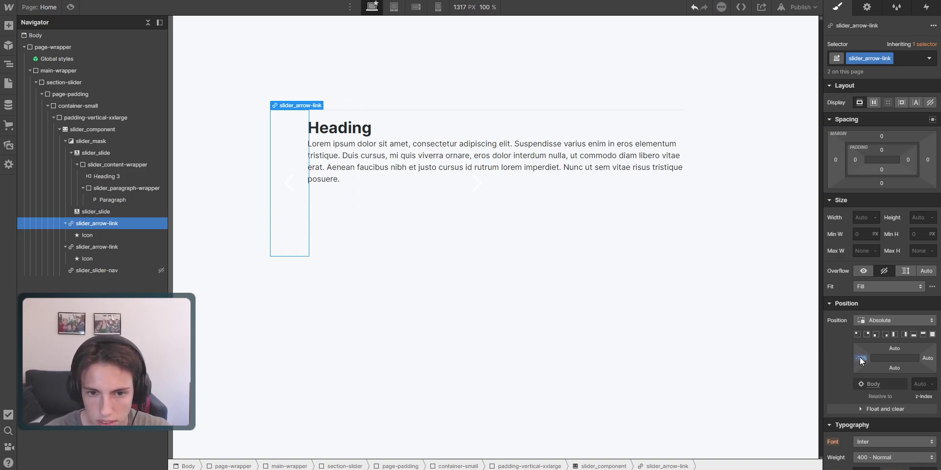
left_click(861, 358)
type("-15")
key("Return")
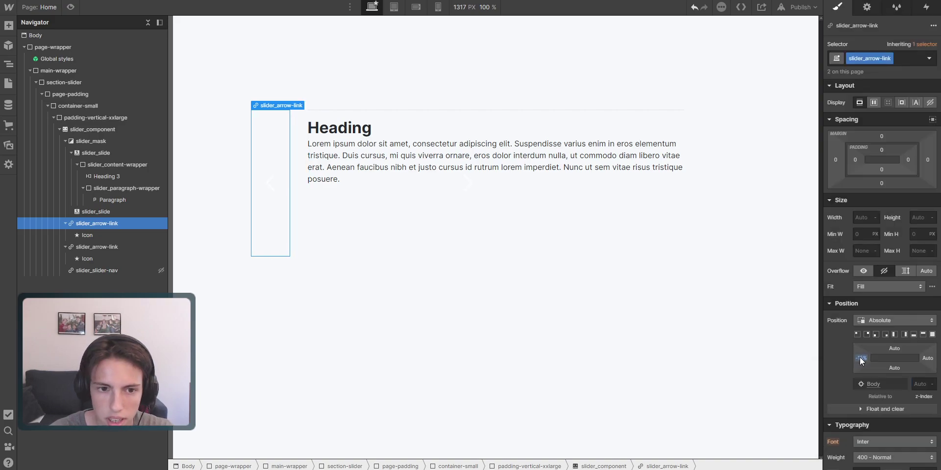
- Anchor the second slider_arrow-link to the slider's left side with a left offset of -15%
left_click(482, 207)
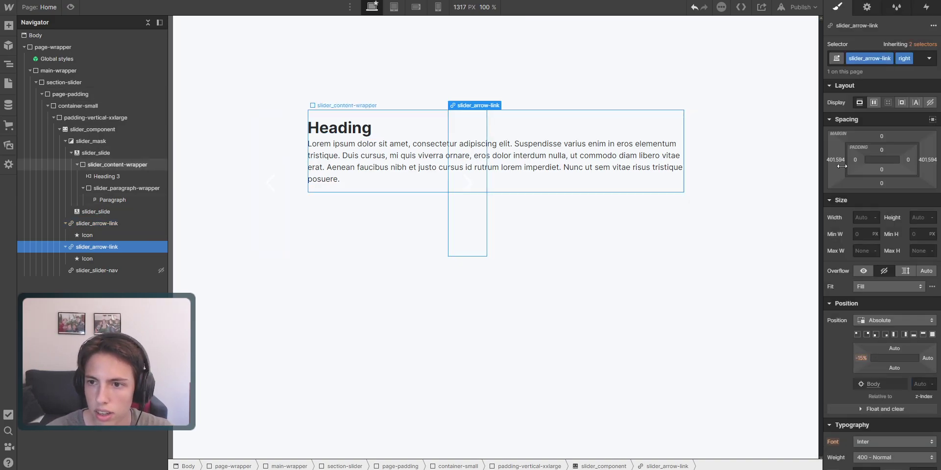
left_click(896, 334)
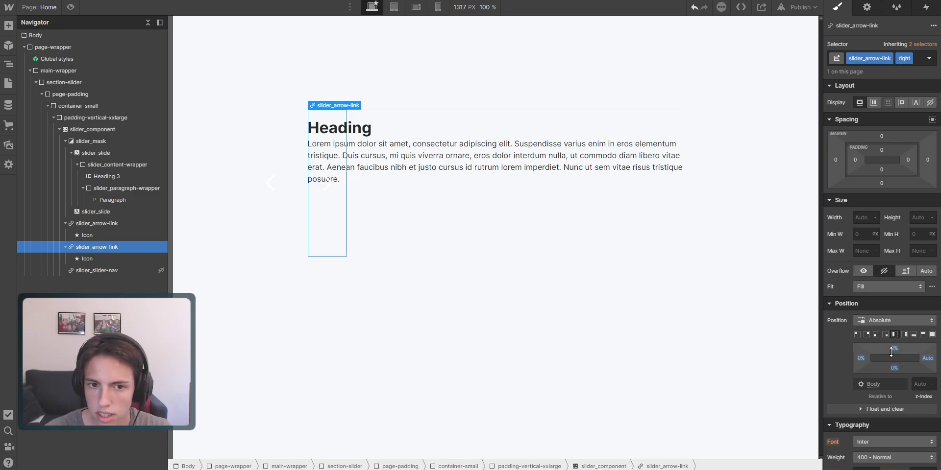
left_click(861, 360)
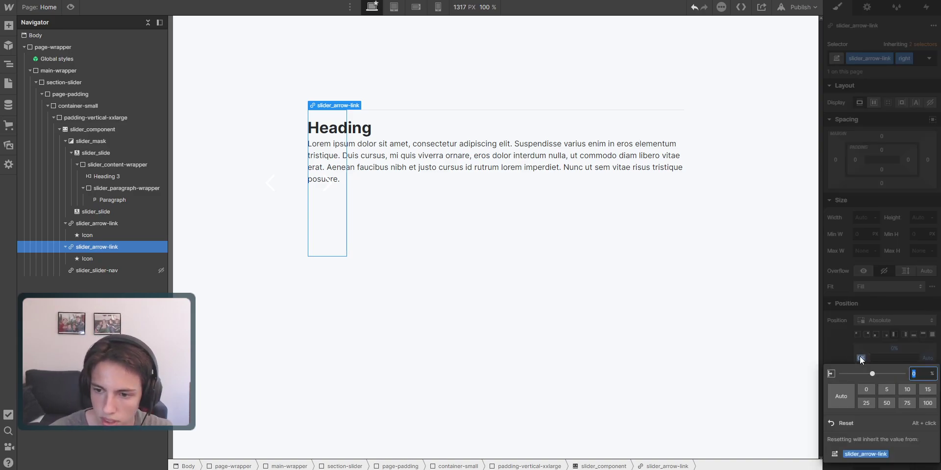
type("-15")
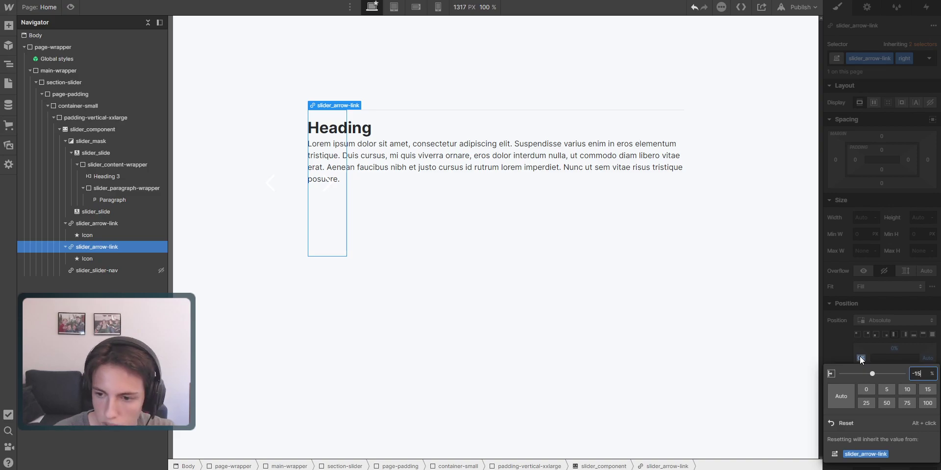
key("Return")
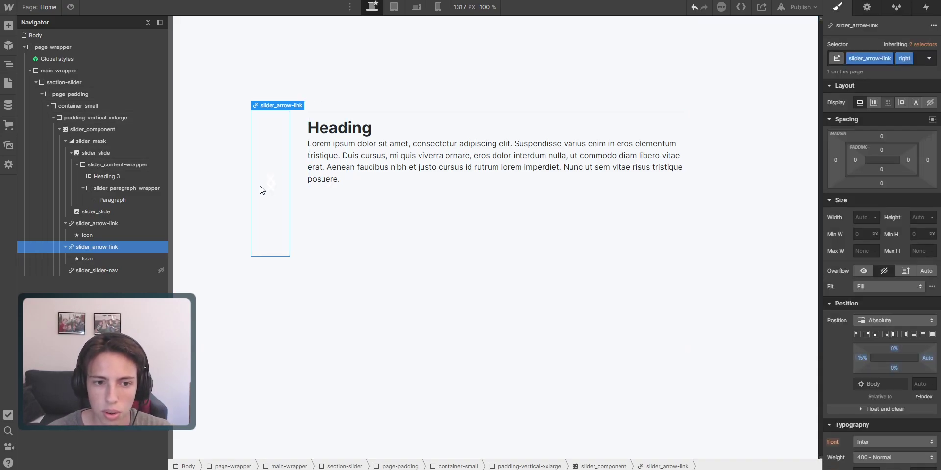
- Place the second arrow link below the first by setting its top position offset to 40%
left_click(892, 349)
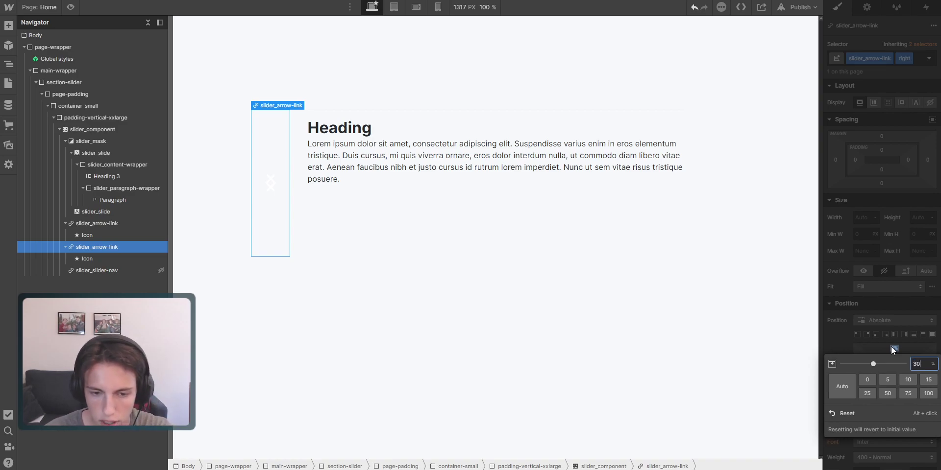
type("10")
key("Return")
left_click(892, 348)
type("40")
key("Return")
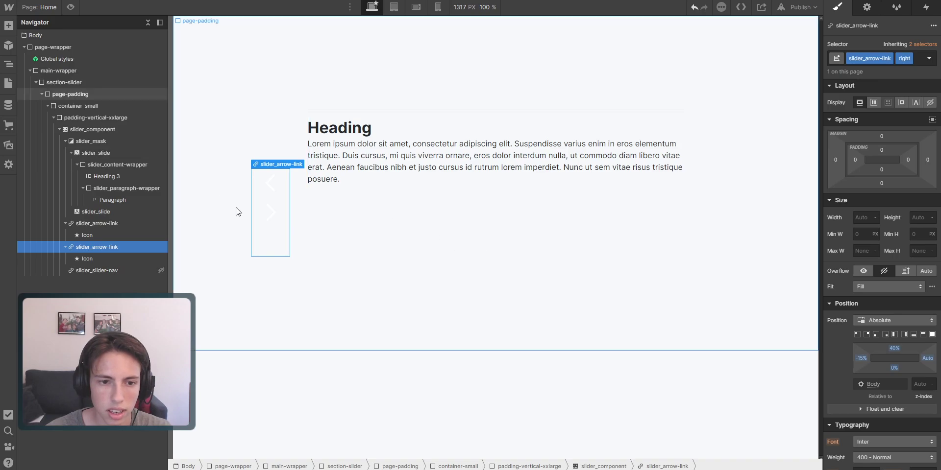
- Set the width and height of the base slider_arrow-link class to 3 rem each
left_click(105, 223)
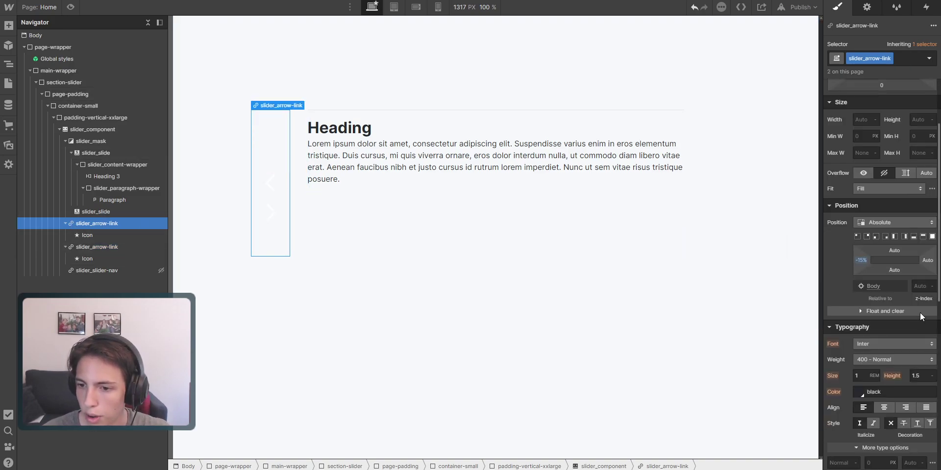
left_click(866, 217)
type("3rem")
key("Return")
left_click(918, 217)
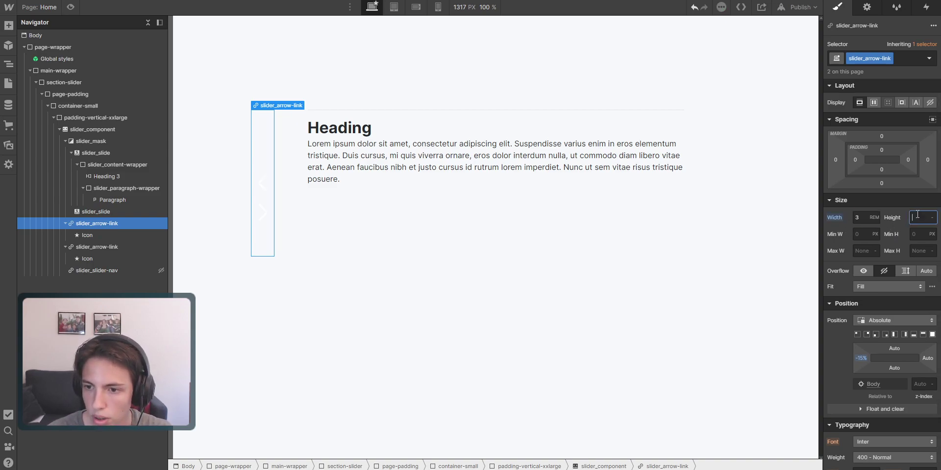
type("3rem")
key("Return")
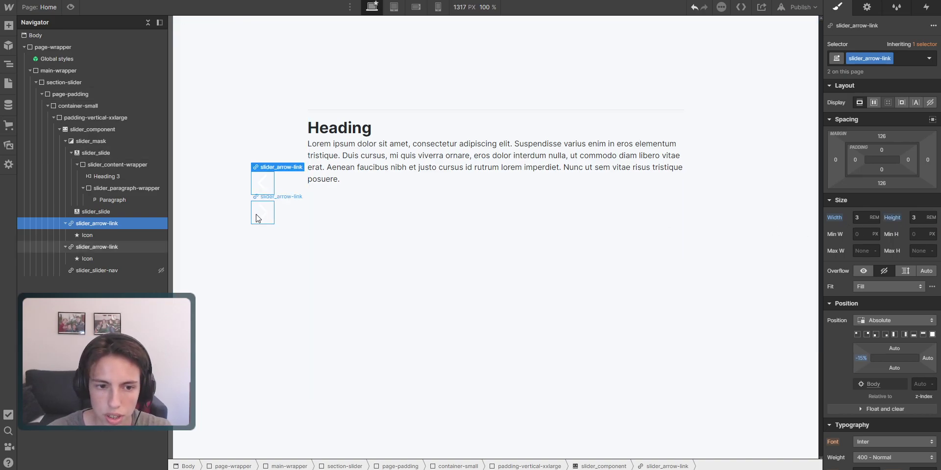
- Give slider_arrow-link the Background Whitesmoke background color and a 50% border radius
scroll(895, 292, "down", 10)
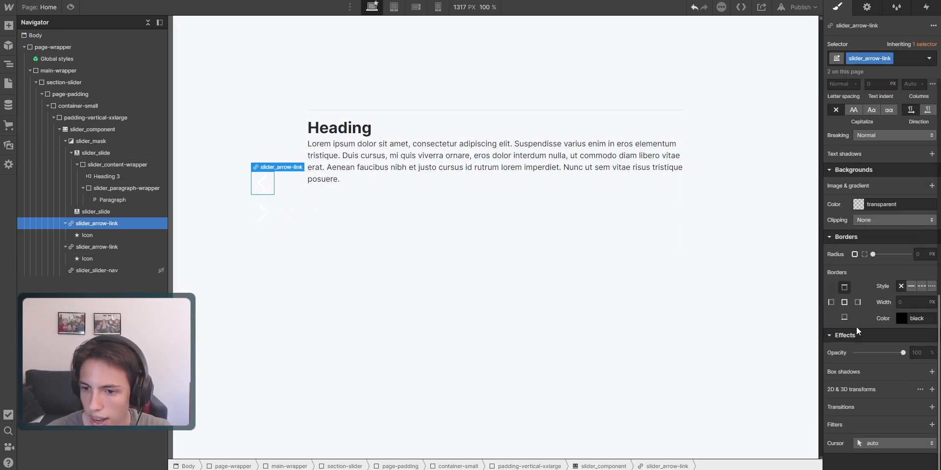
left_click(860, 203)
left_click(888, 357)
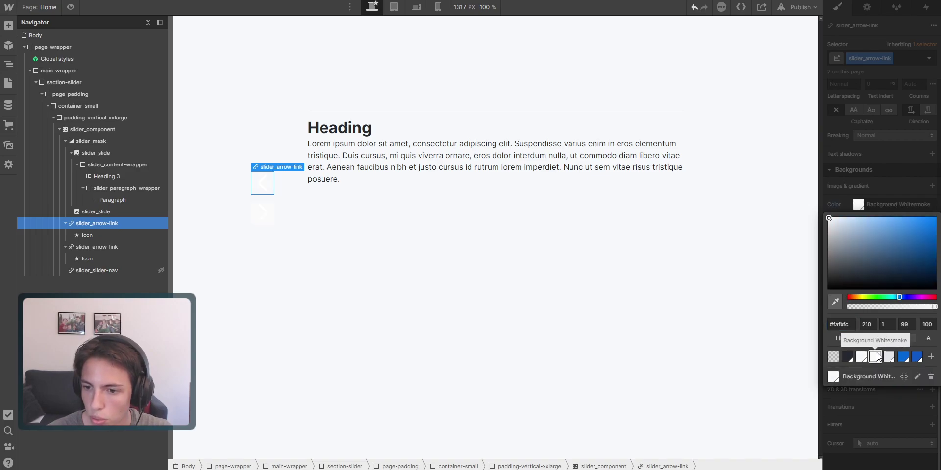
left_click(825, 186)
left_click(921, 254)
type("50%")
key("Return")
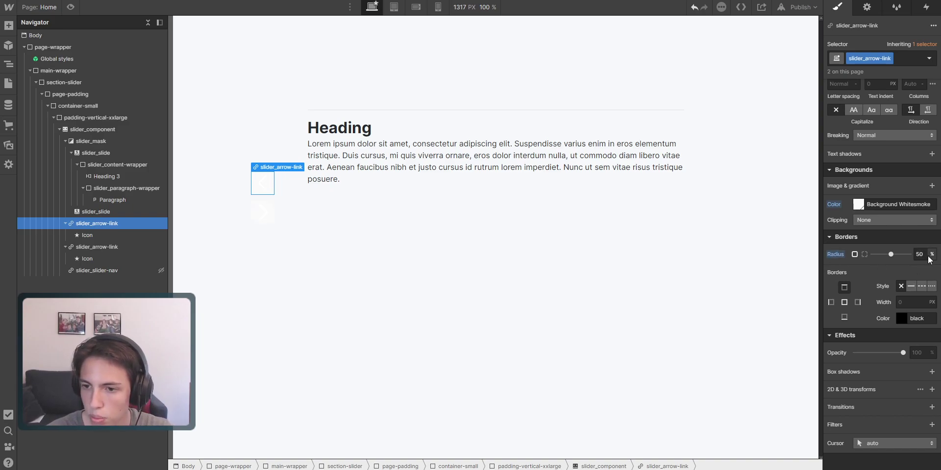
- Add a solid 1 px border to slider_arrow-link using the Border color swatch
left_click(902, 319)
left_click(887, 303)
left_click(871, 322)
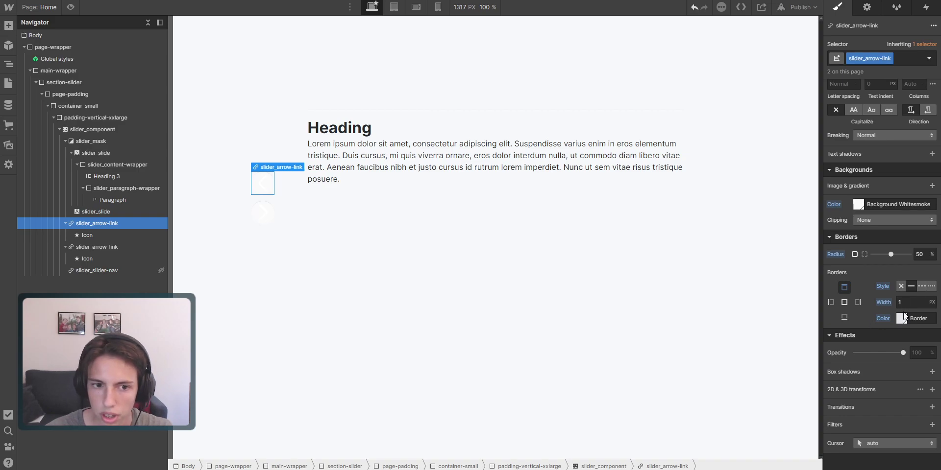
- Delete the default Icon elements from both slider_arrow-link elements
left_click(262, 183)
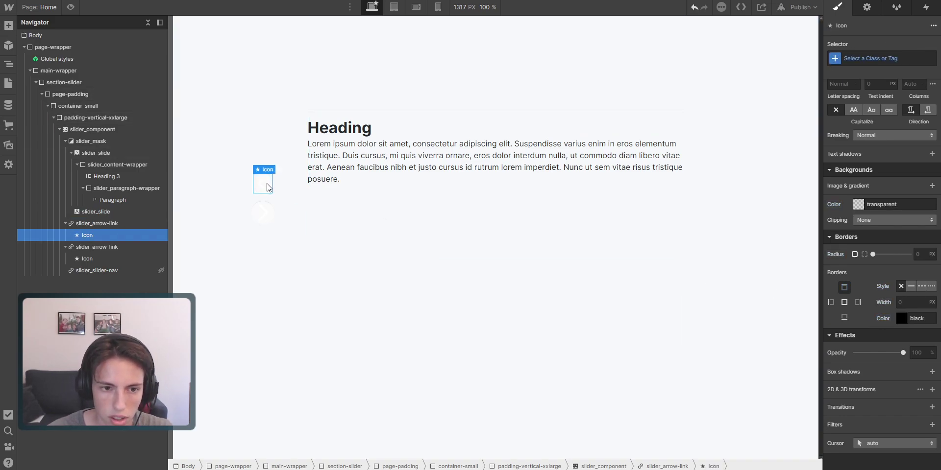
left_click(123, 213)
left_click(118, 224)
left_click(115, 236)
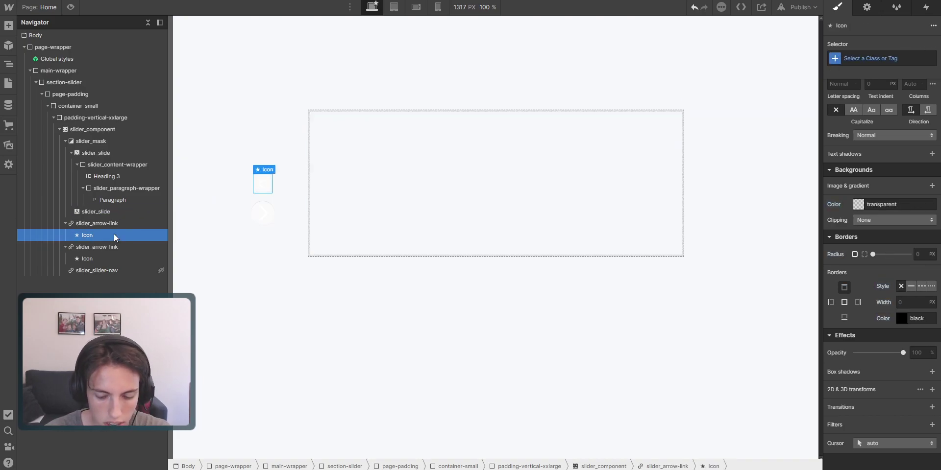
key("Delete")
left_click(102, 246)
key("Delete")
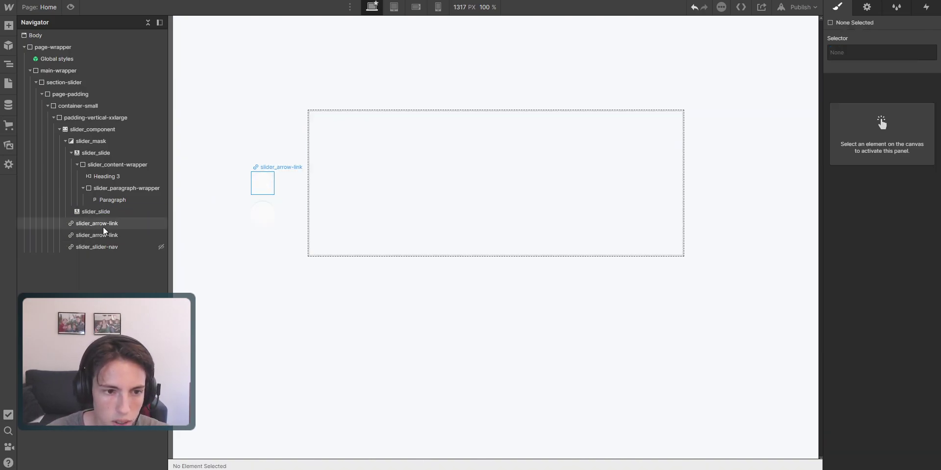
- Insert an HTML Embed element directly after the first slider_arrow-link
left_click(103, 228)
key("ctrl+e")
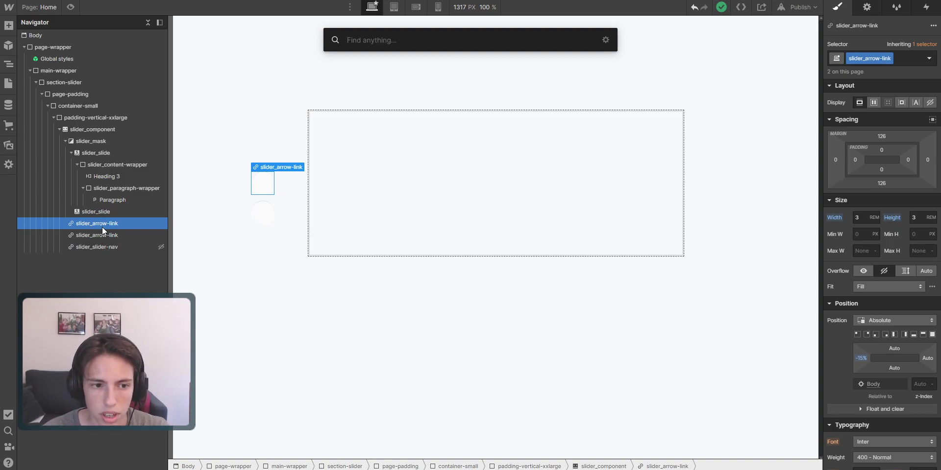
key("Escape")
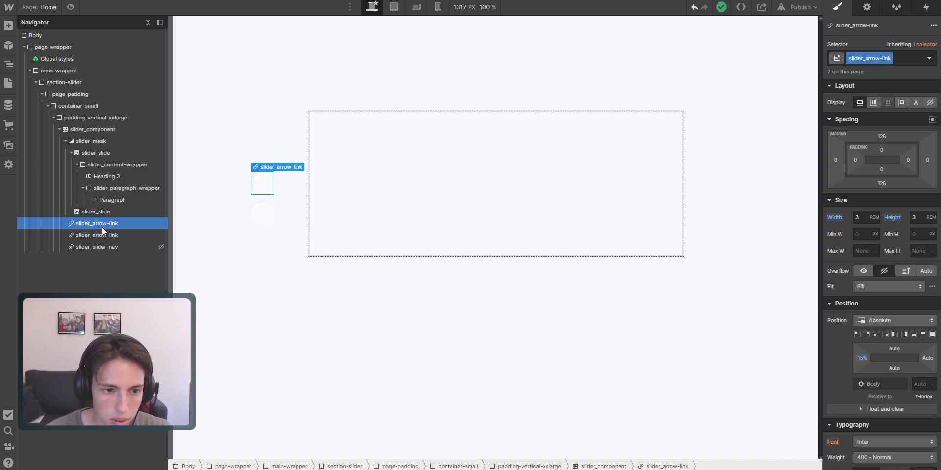
key("ctrl+e")
type("e")
key("BackSpace")
type("em")
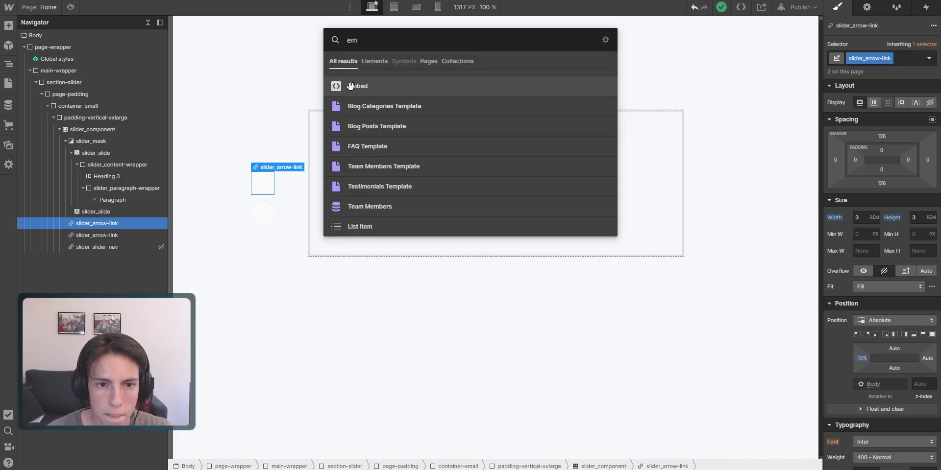
key("Return")
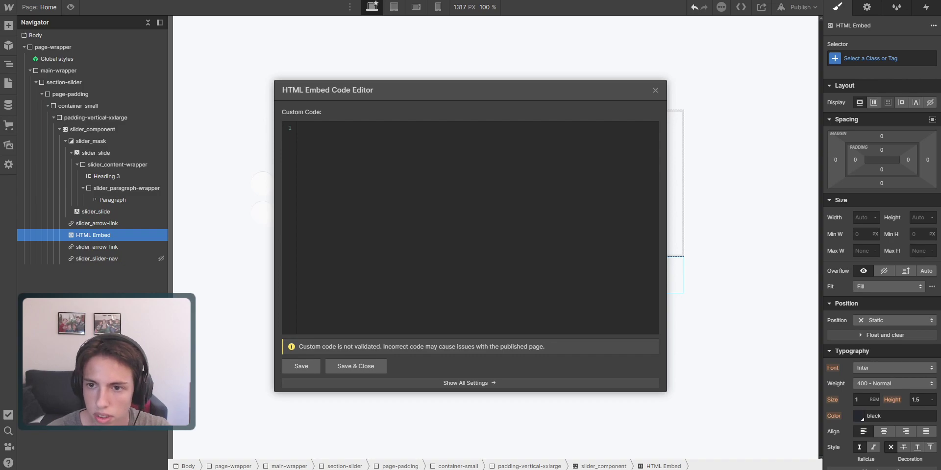
- Paste the copied SVG code into the HTML Embed, save it, and nest the embed inside the first slider_arrow-link
key("ctrl+v")
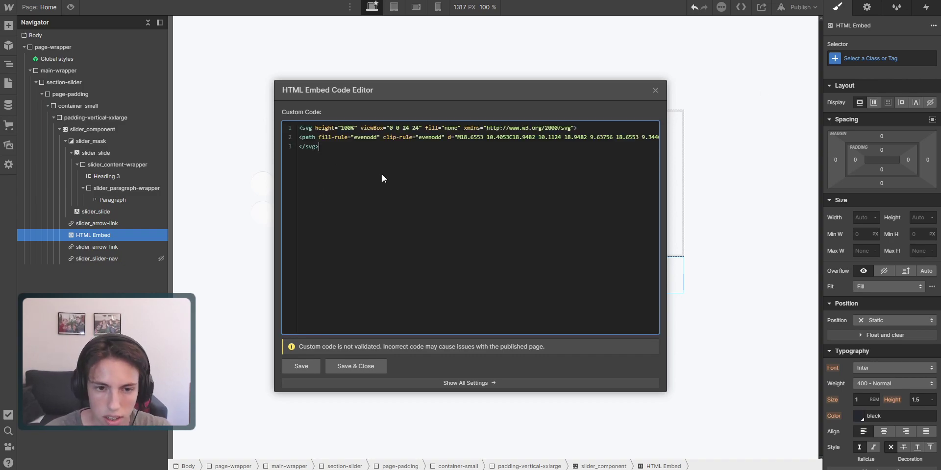
left_click(369, 366)
mouse_move(96, 237)
left_mouse_down()
mouse_move(103, 222)
mouse_move(100, 236)
left_mouse_up()
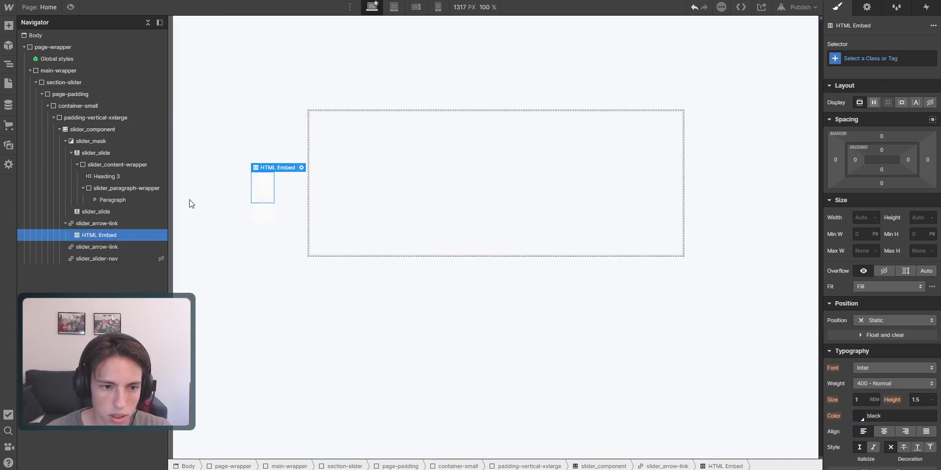
- Make slider_arrow-link a horizontal flex container with its content centered in both alignment and justification
left_click(101, 223)
left_click(873, 102)
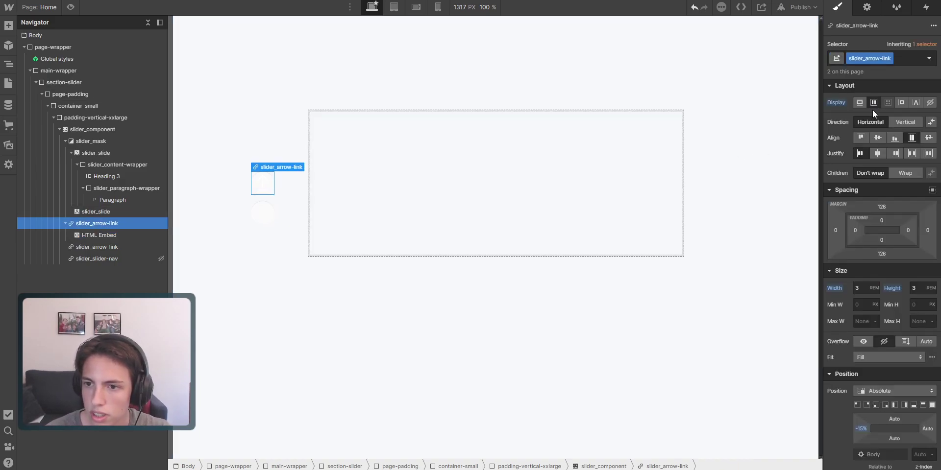
left_click(874, 137)
left_click(875, 152)
- Give the HTML Embed inside the first slider_arrow-link the new class slider_arrow-icon
left_click(112, 237)
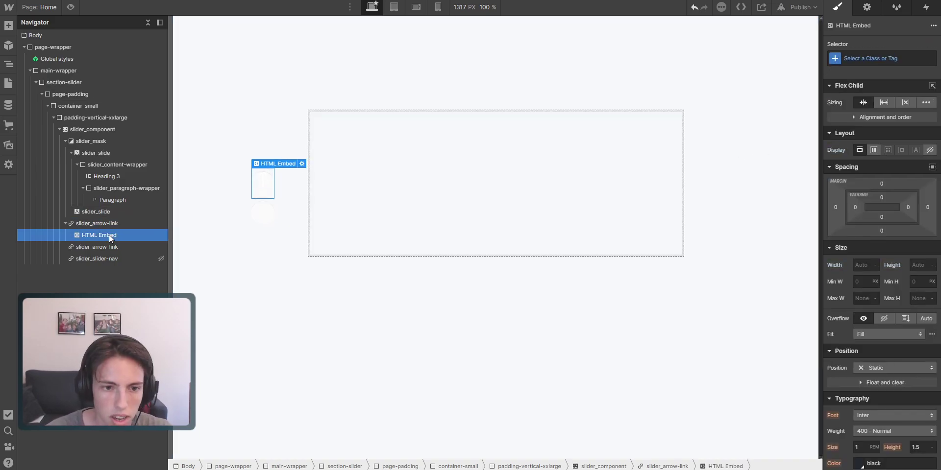
left_click(857, 53)
key("ctrl+v")
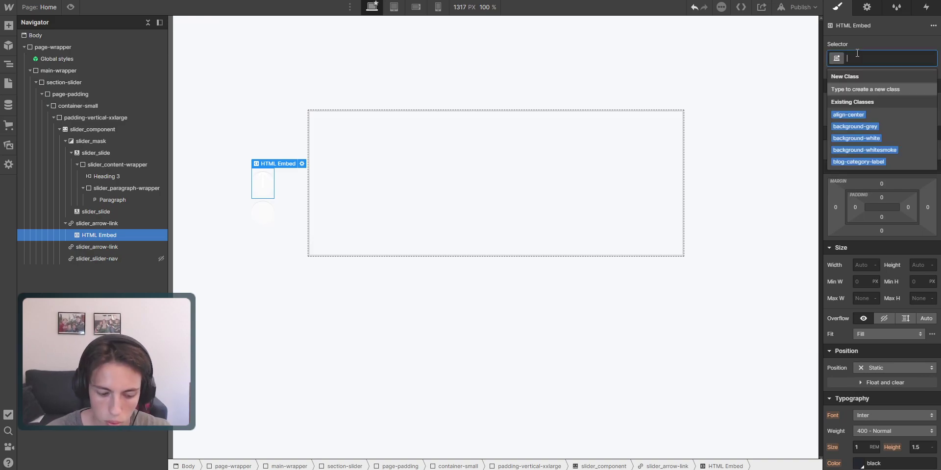
key("ctrl+a")
key("BackSpace")
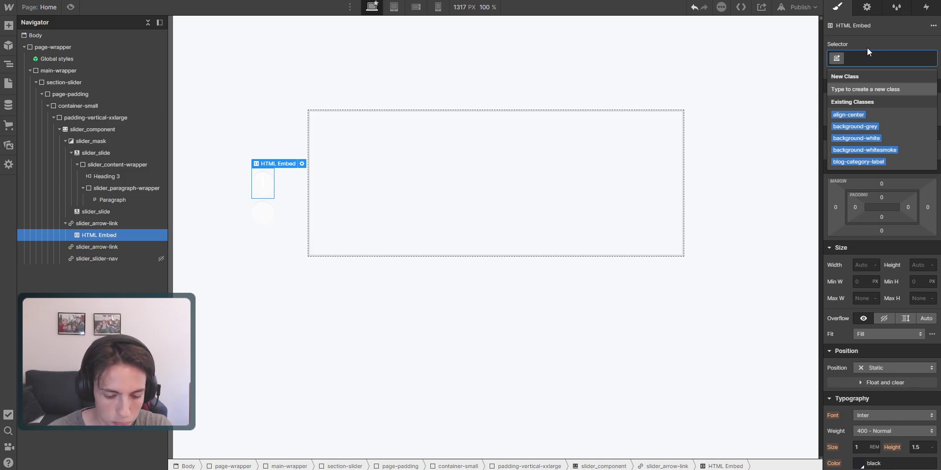
type("slider_")
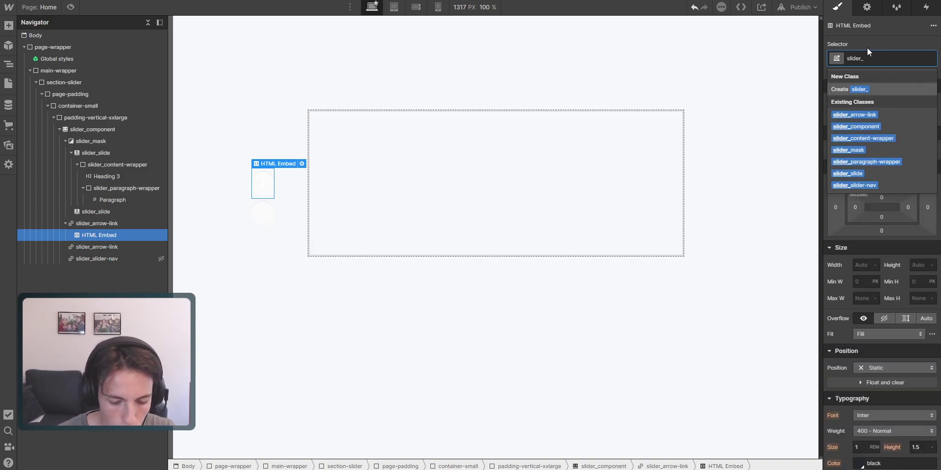
type("arrow-icon")
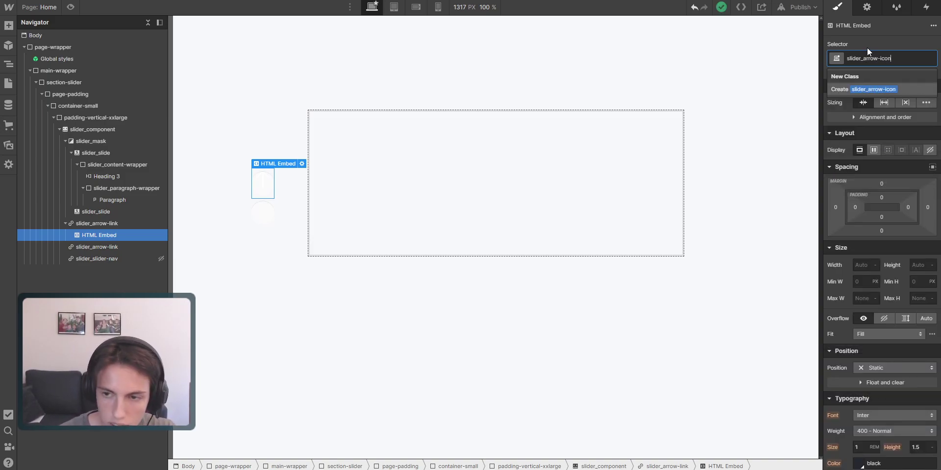
left_click(854, 91)
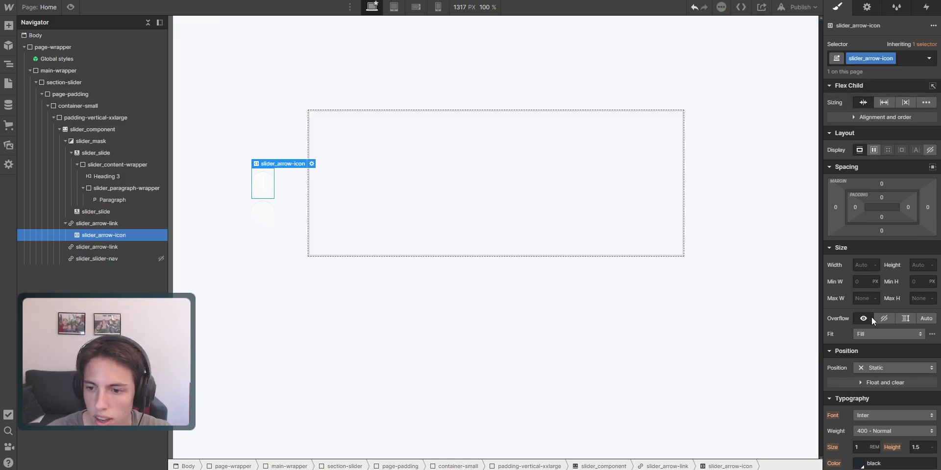
- Set the text color of slider_arrow-icon to black
scroll(872, 317, "down", 5)
left_click(863, 220)
left_click(848, 390)
left_click(842, 210)
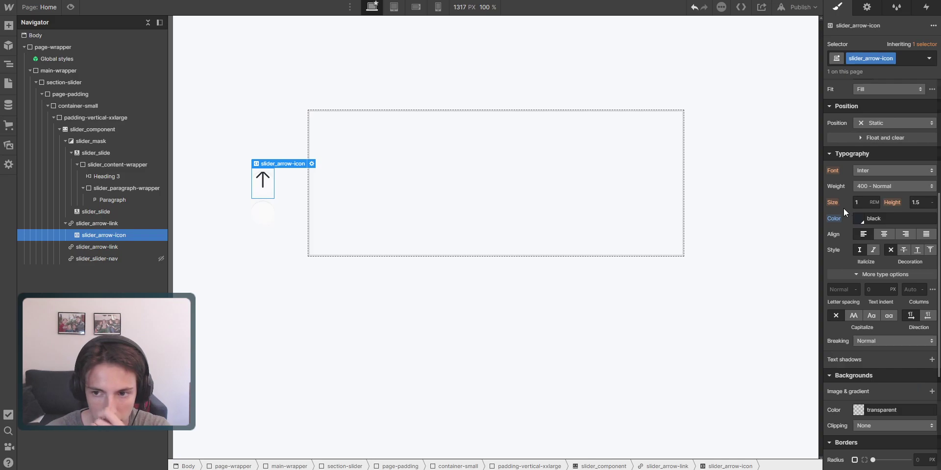
- Set slider_arrow-icon's width and height to 1.5 rem and make it a horizontal flex container with centered alignment and justification
scroll(843, 208, "up", 5)
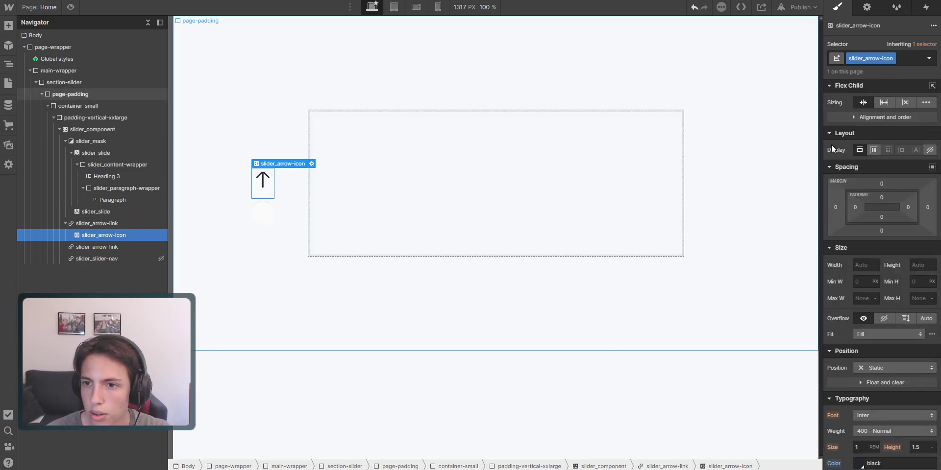
scroll(868, 347, "down", 4)
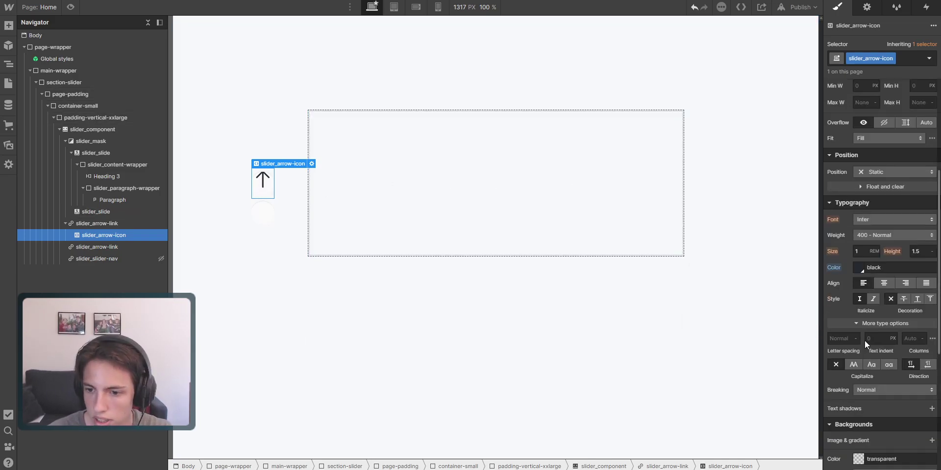
scroll(903, 257, "up", 2)
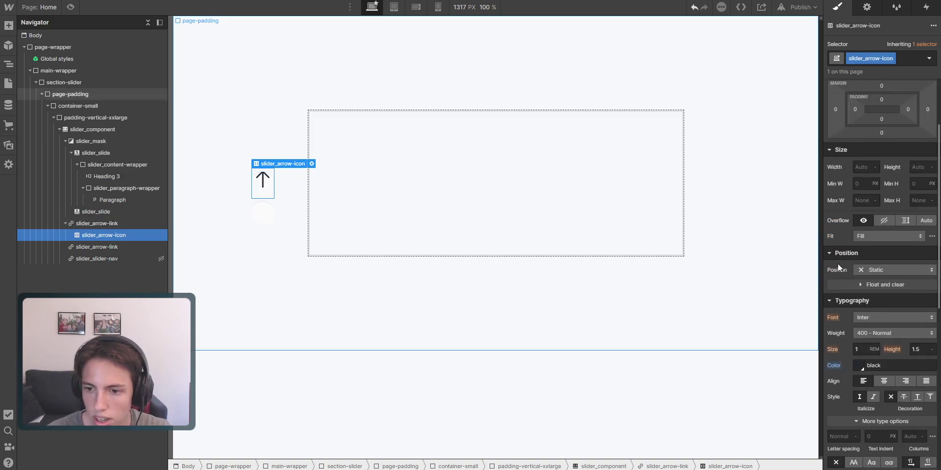
left_click(866, 167)
type("1.5re")
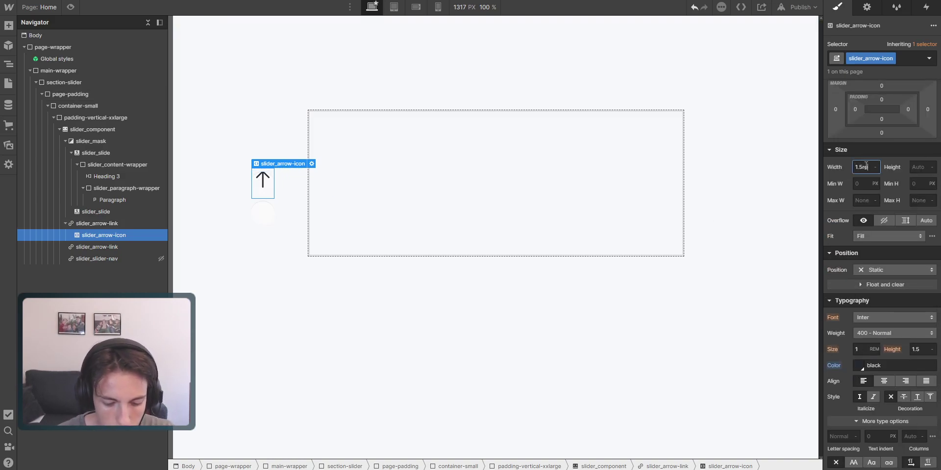
type("m")
left_click(917, 167)
type("1.5rem")
key("Return")
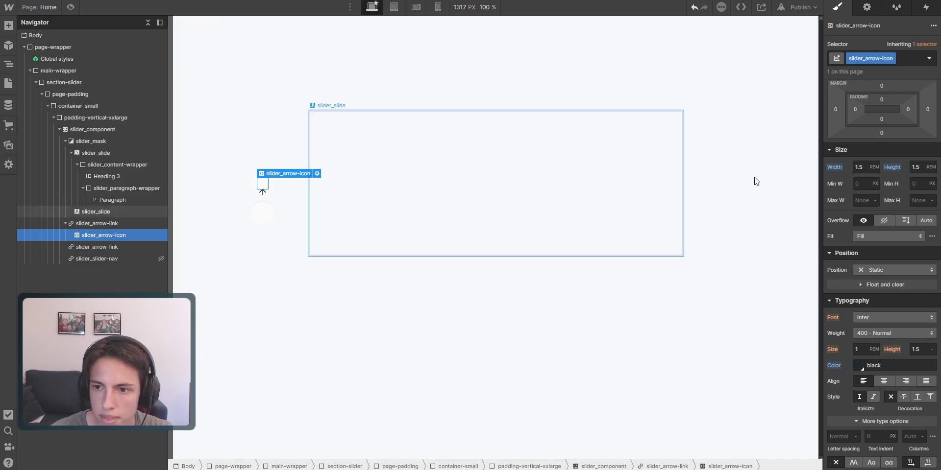
left_click(872, 149)
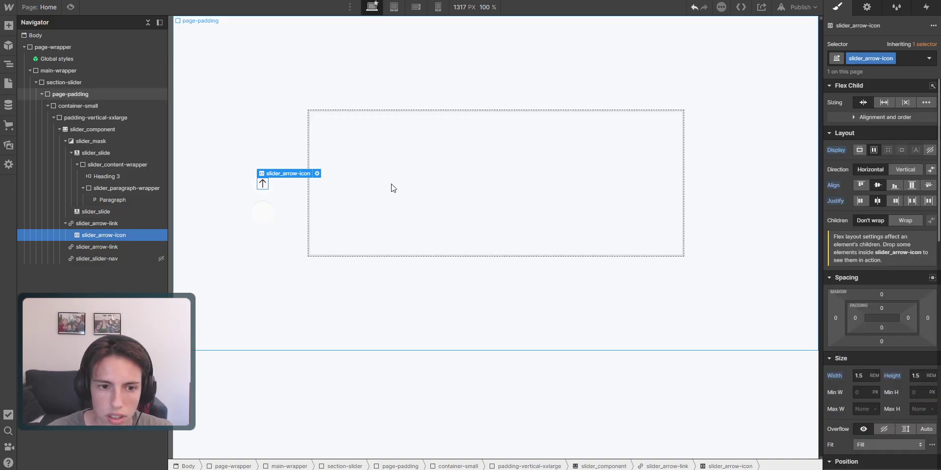
- Copy the slider_arrow-icon embed and nest the copy inside the second slider_arrow-link
left_click(273, 191)
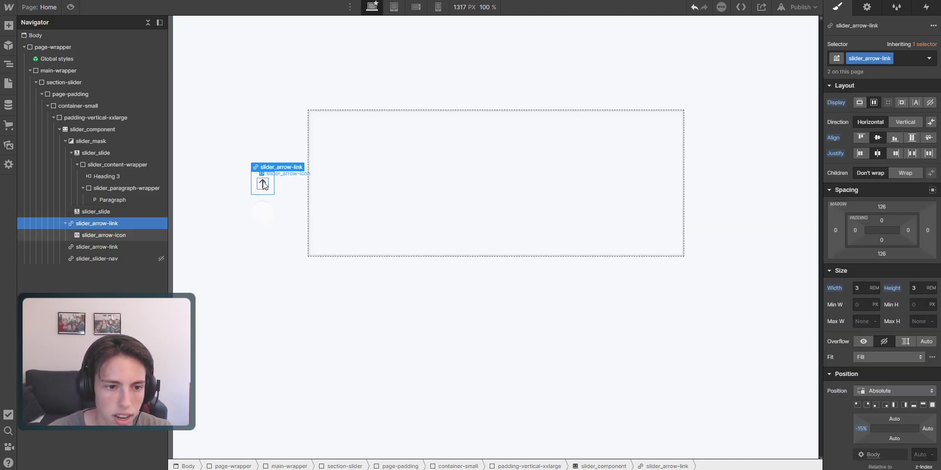
left_click(102, 247)
key("ctrl+v")
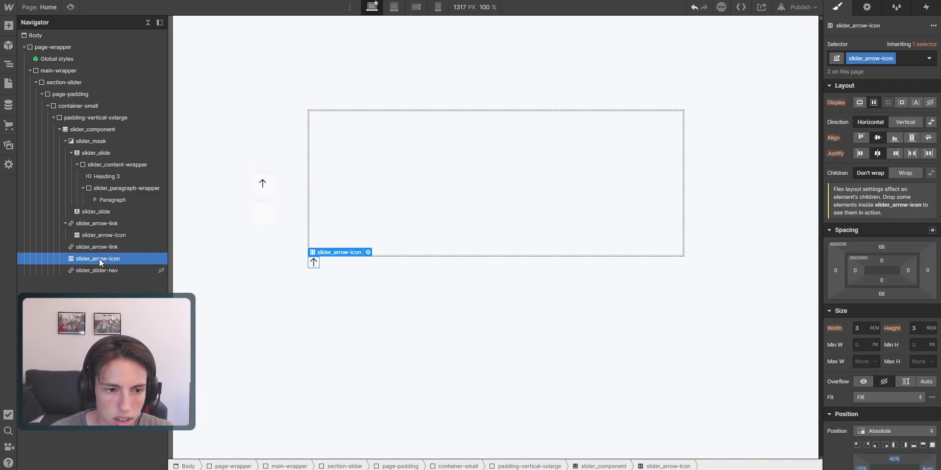
left_click_drag(107, 249, 110, 255)
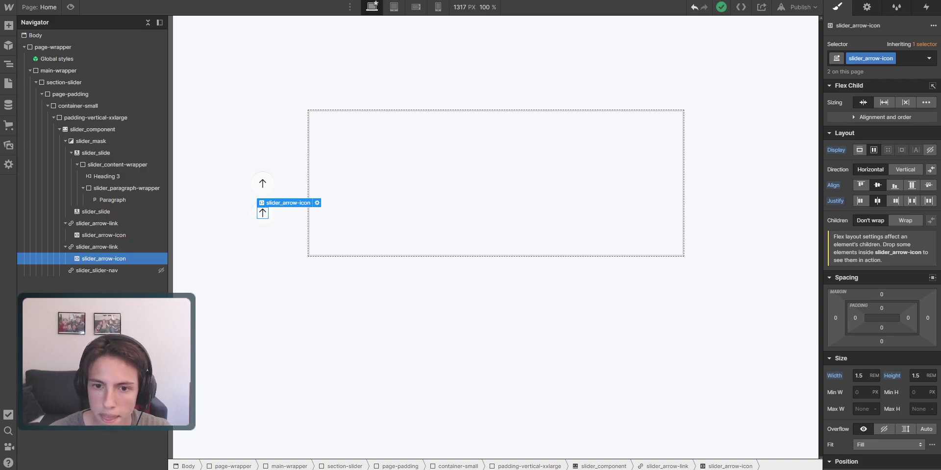
- Replace the second slider_arrow-icon's embed code with the copied down-arrow SVG code and save it
left_click(317, 203)
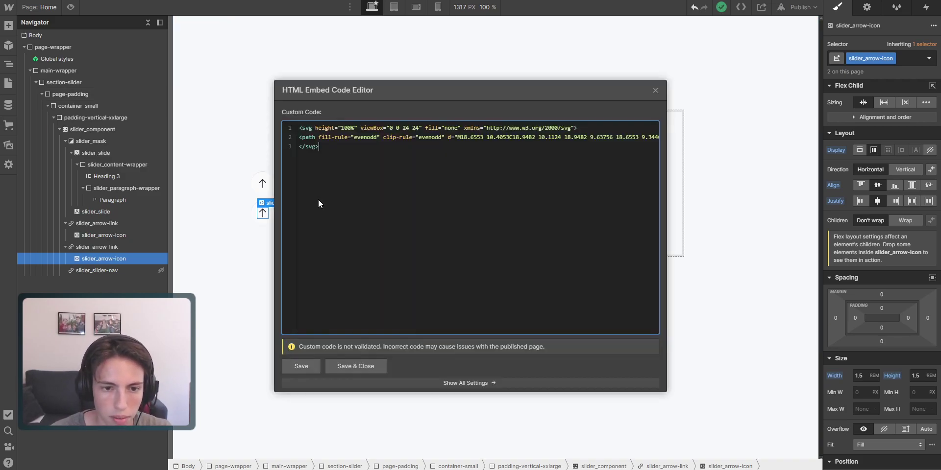
key("ctrl+a")
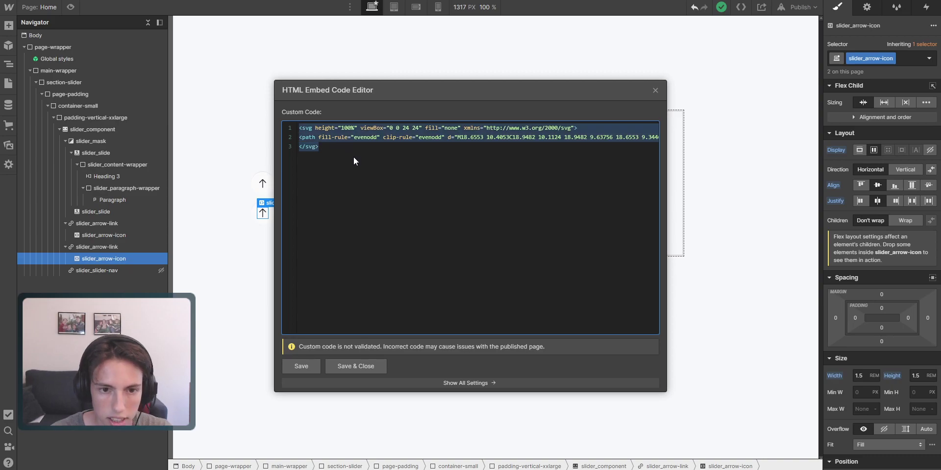
key("ctrl+v")
left_click(356, 367)
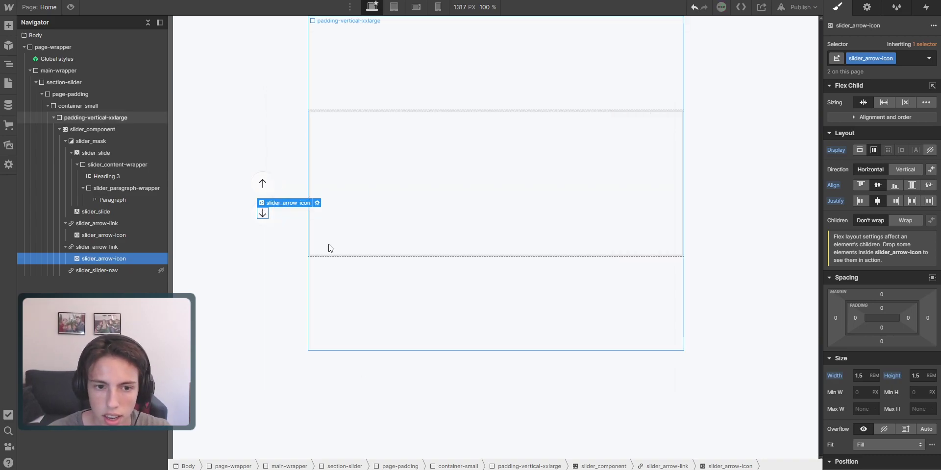
left_click(279, 233)
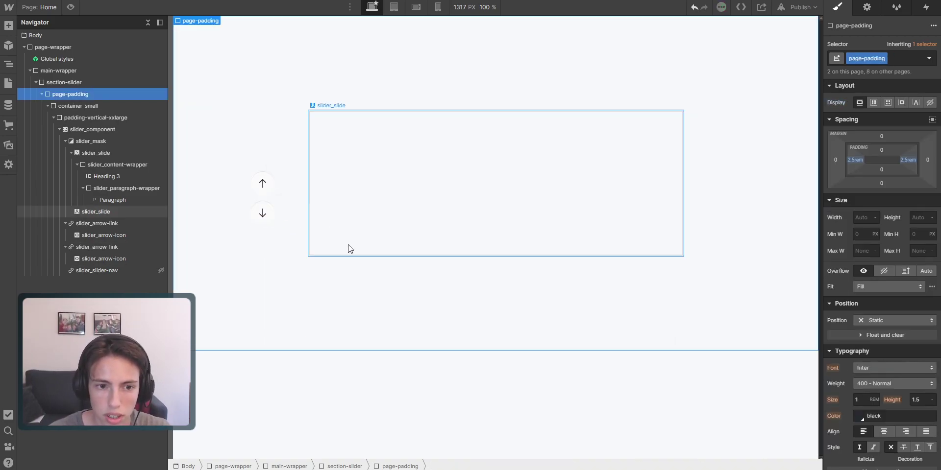
- Add a solid 1 px border in the Border color swatch to the base slider_arrow-link class
left_click(262, 214)
left_click(274, 221)
left_click(270, 219)
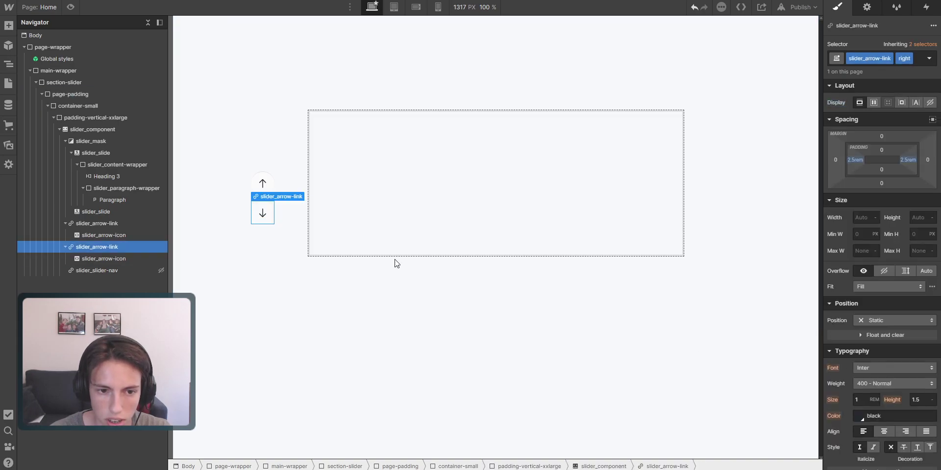
scroll(912, 411, "down", 8)
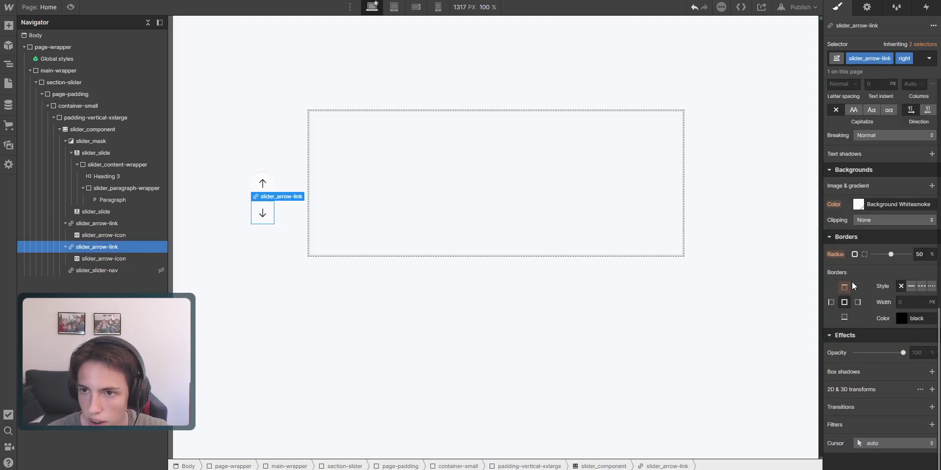
left_click(262, 183)
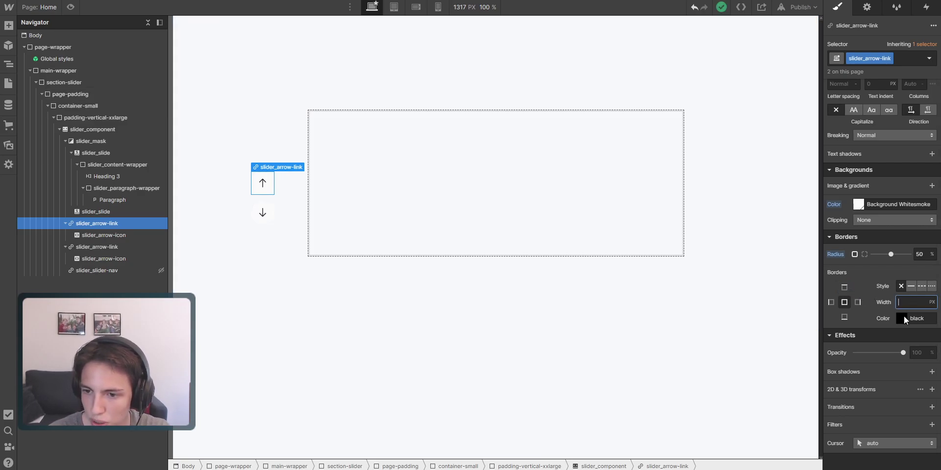
left_click(902, 319)
left_click(878, 310)
left_click(872, 318)
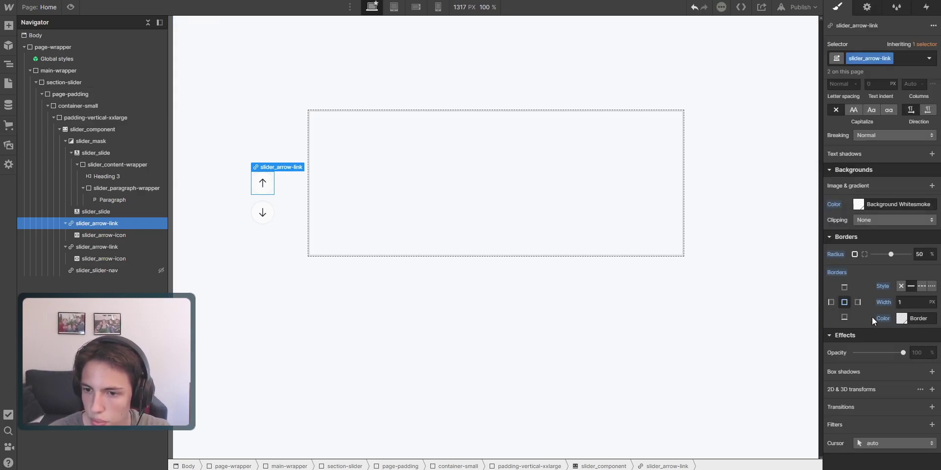
left_click(260, 249)
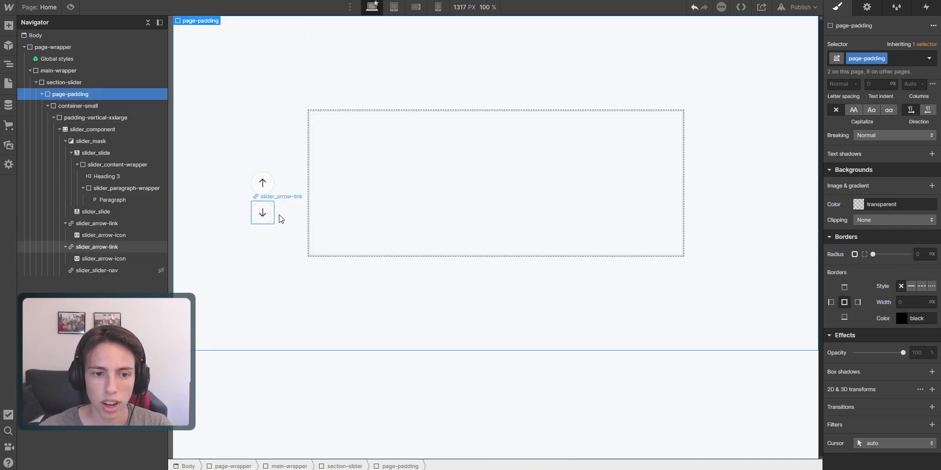
- Show the first slide's content on the canvas and check which display settings slider_mask allows
left_click(343, 201)
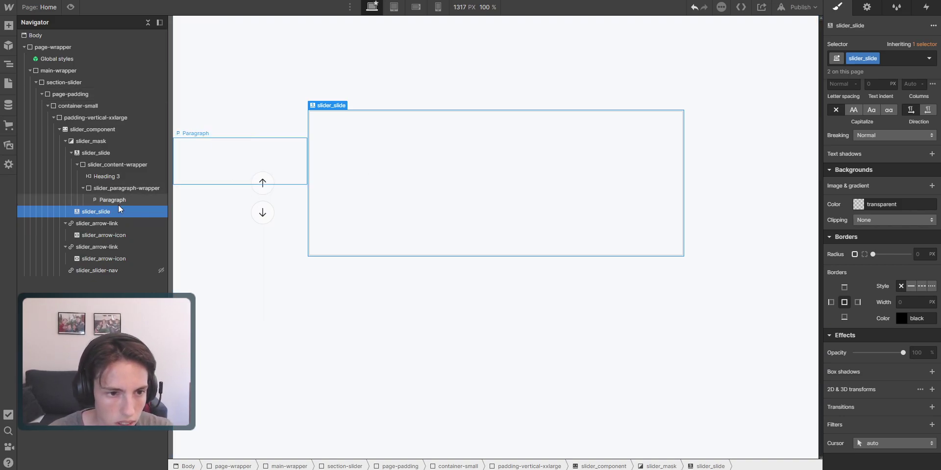
left_click(116, 153)
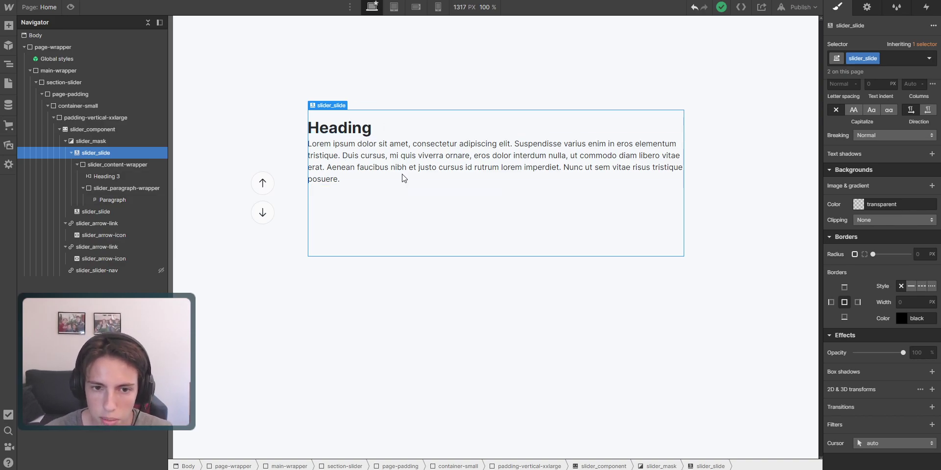
left_click(102, 144)
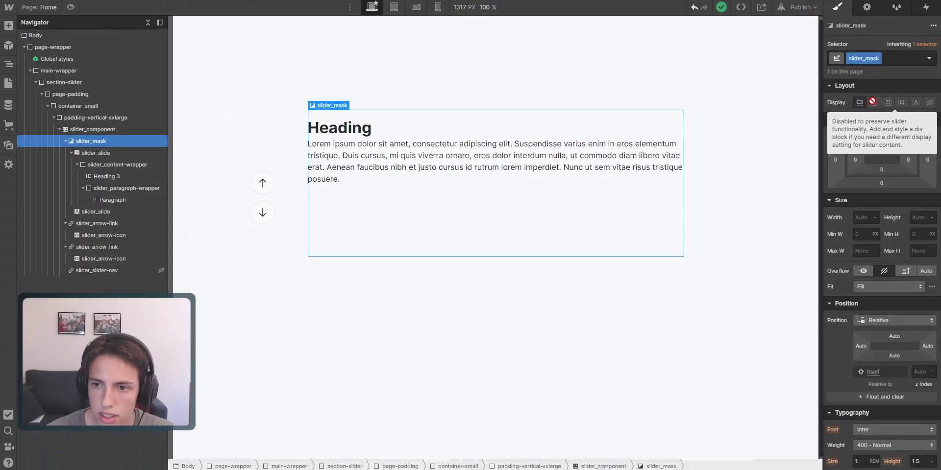
- Collapse slider_mask and the first slider_arrow-link, and insert a Div Block directly after slider_component
left_click(66, 141)
left_click(65, 152)
left_click(91, 129)
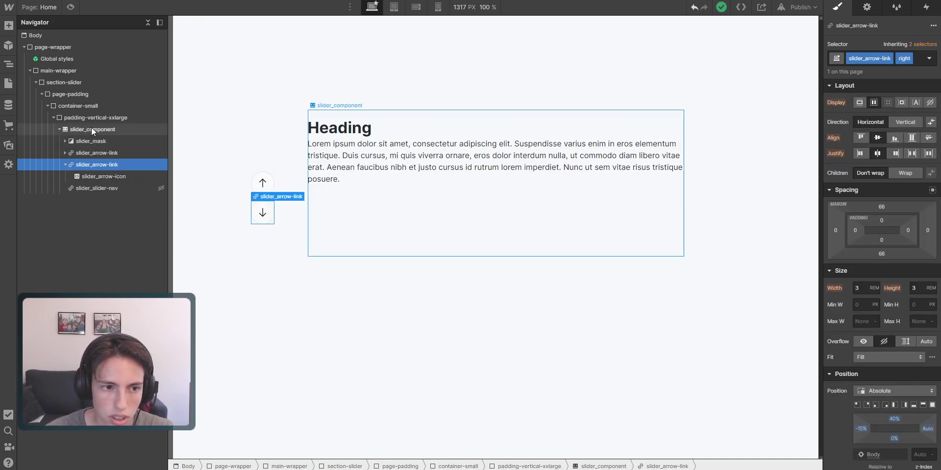
left_click(97, 119)
left_click(97, 132)
key("ctrl+e")
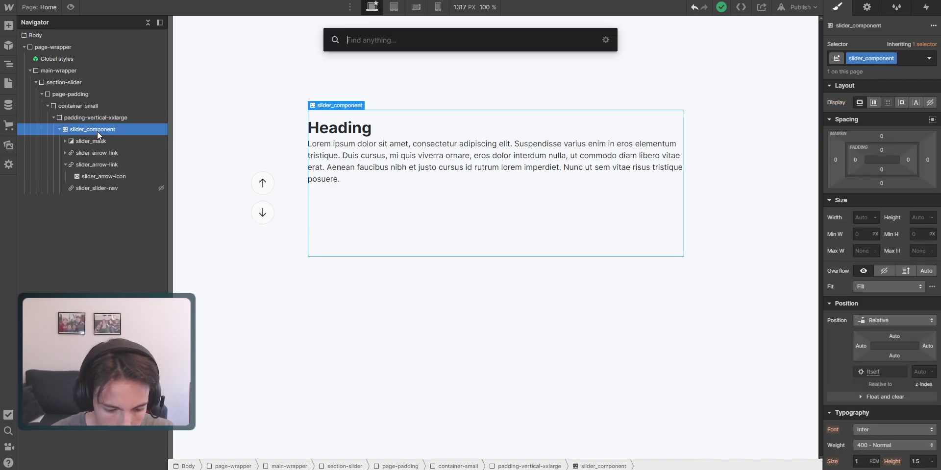
type("div")
key("Return")
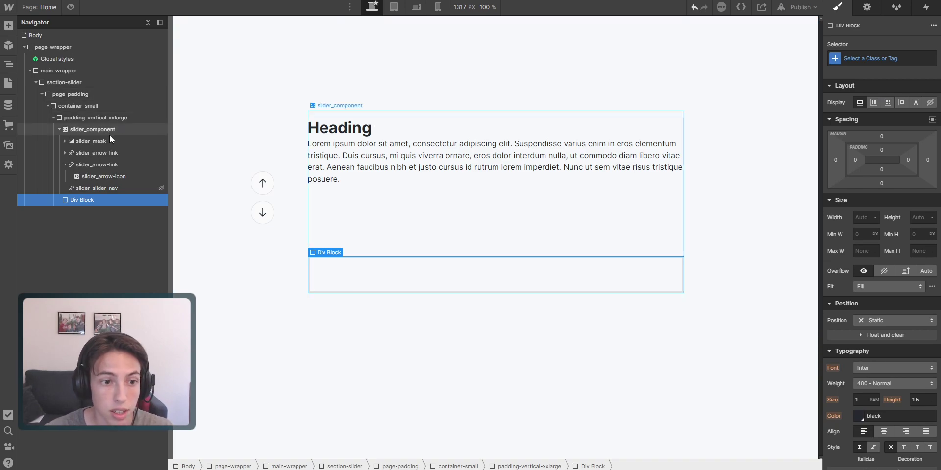
- Apply the existing slider_mask class to the new Div Block and set its display to horizontal flex
left_click(93, 141)
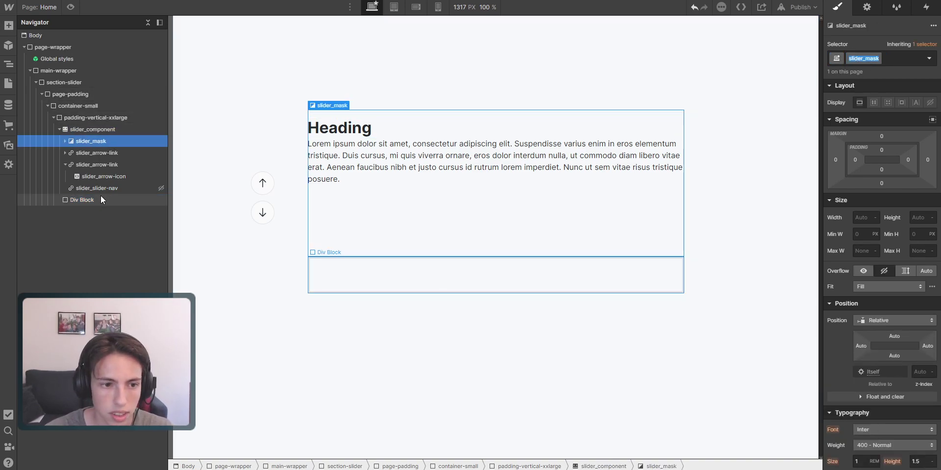
left_click(125, 200)
key("ctrl+Return")
type("slider_mask")
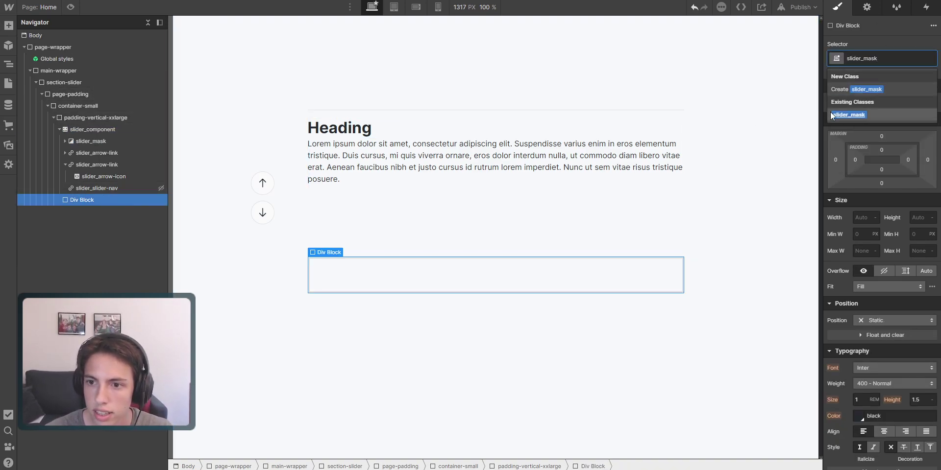
left_click(848, 114)
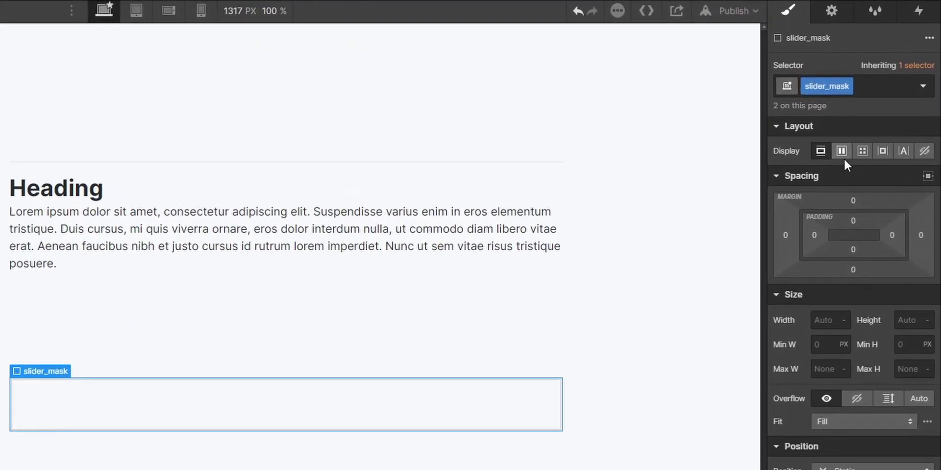
left_click(839, 155)
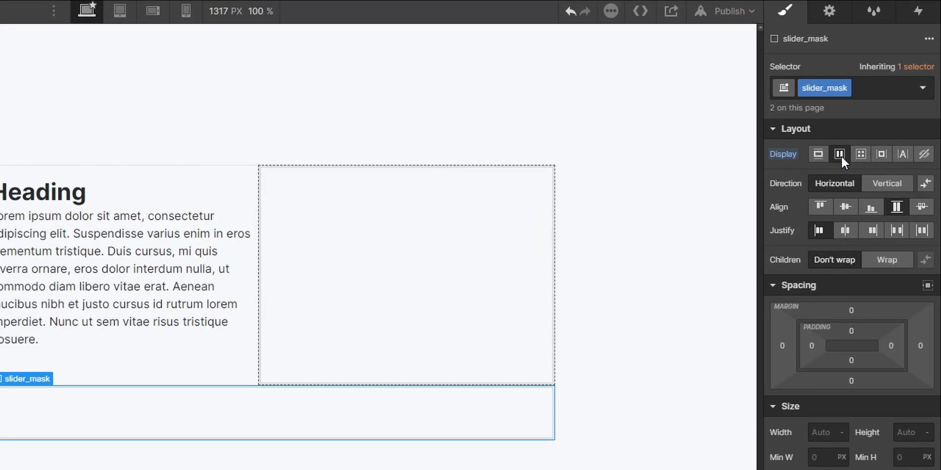
- Set the slider_mask flex direction to vertical and delete the extra slider_mask Div Block below slider_component
left_click(889, 182)
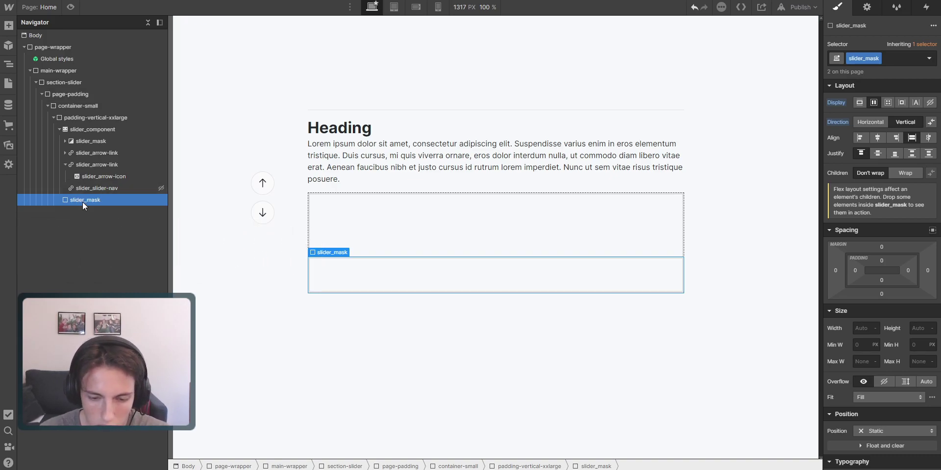
key("Delete")
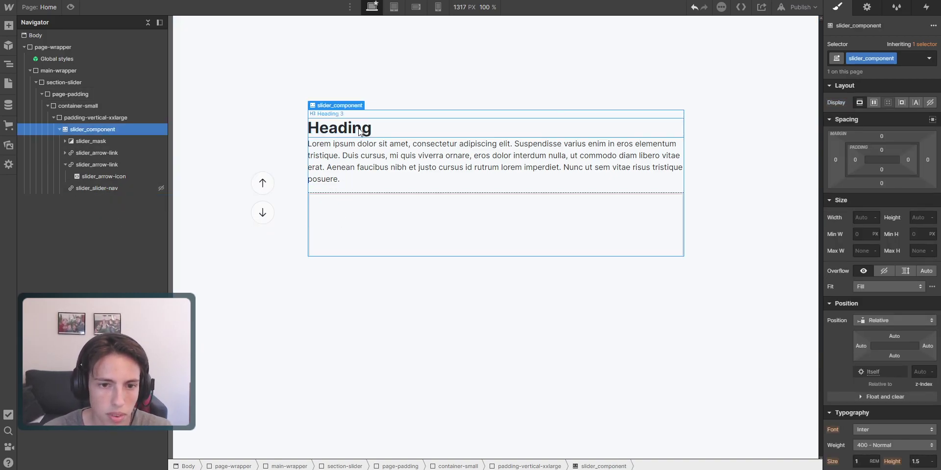
- Delete the empty second slider_slide and paste three copies of the first slide into slider_mask
left_click(359, 131)
left_click(81, 166)
left_click(77, 165)
left_click(98, 153)
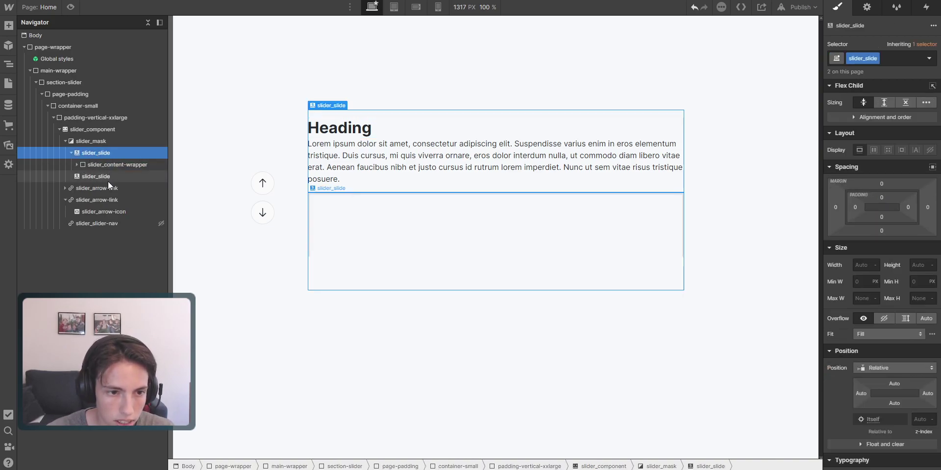
left_click(107, 182)
key("Delete")
left_click(109, 142)
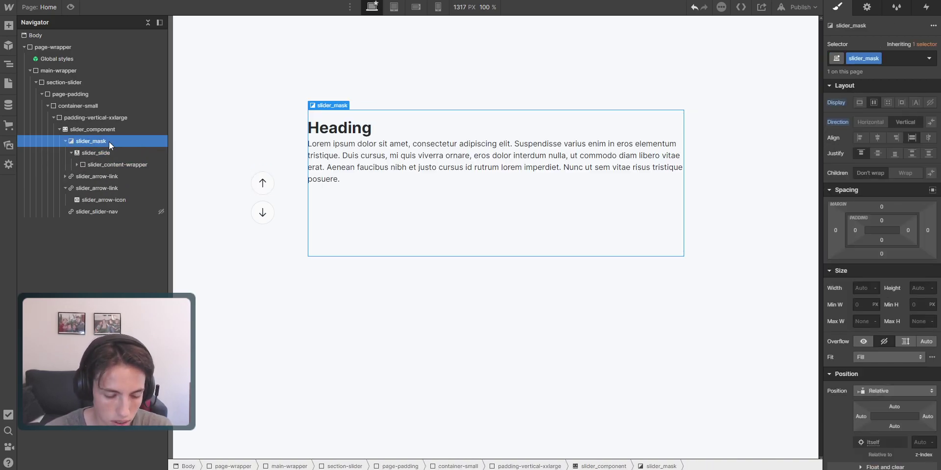
key("ctrl+v")
key("ctrl+v")
key("ctrl+v")
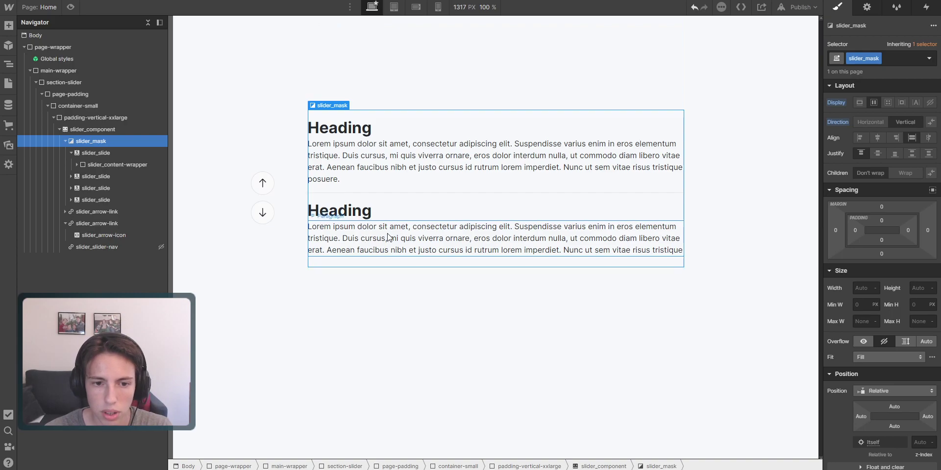
- Set the overflow of slider_mask to visible
left_click(99, 130)
left_click(104, 156)
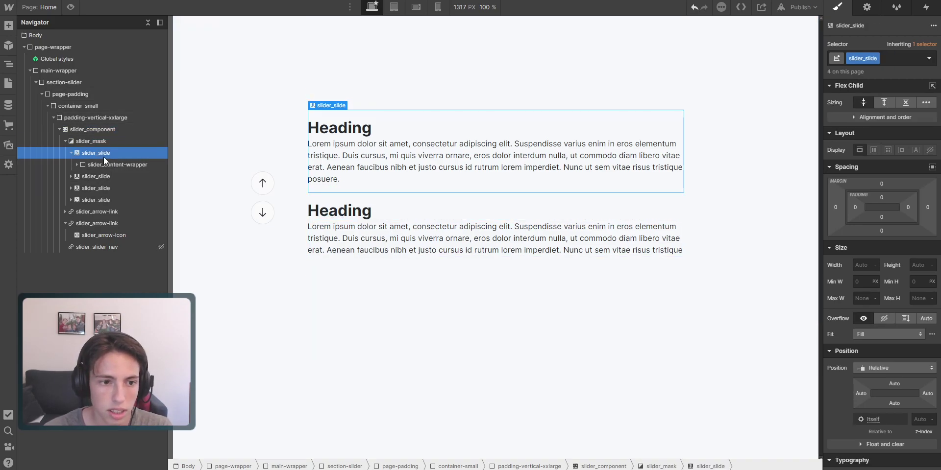
left_click(98, 141)
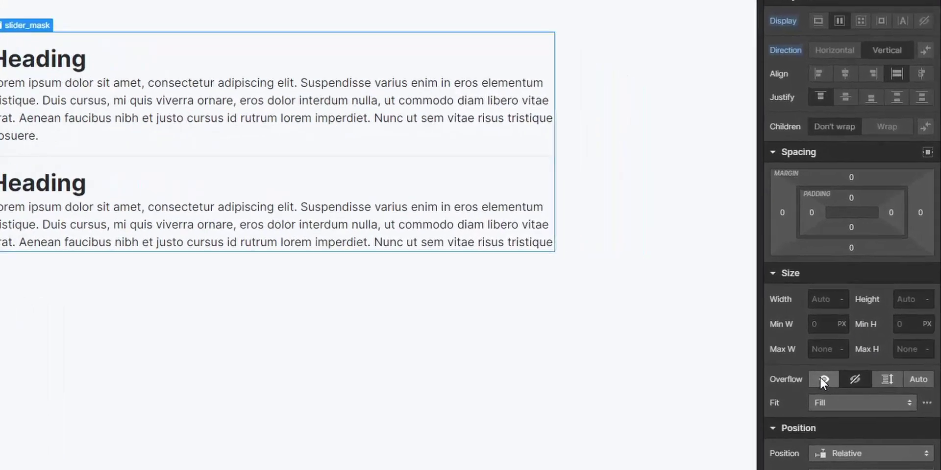
left_click(823, 377)
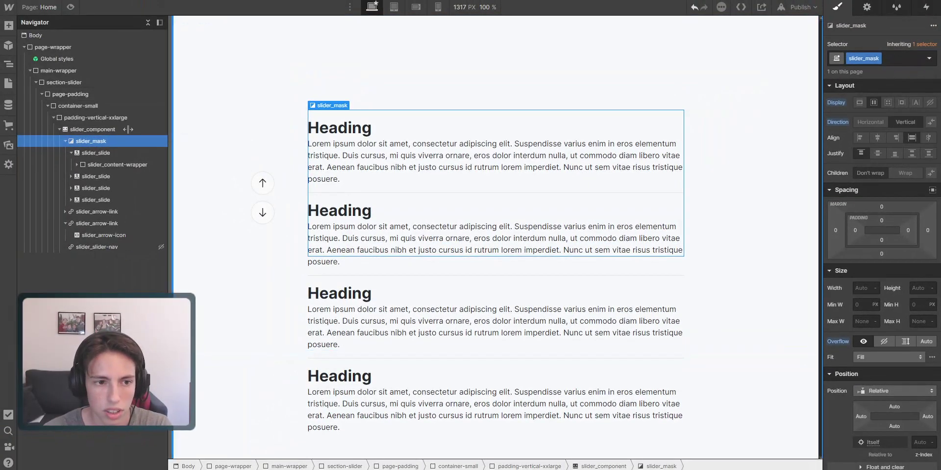
- Preview the page, test the slider's down and up arrows, and return to the Designer
left_click(289, 279)
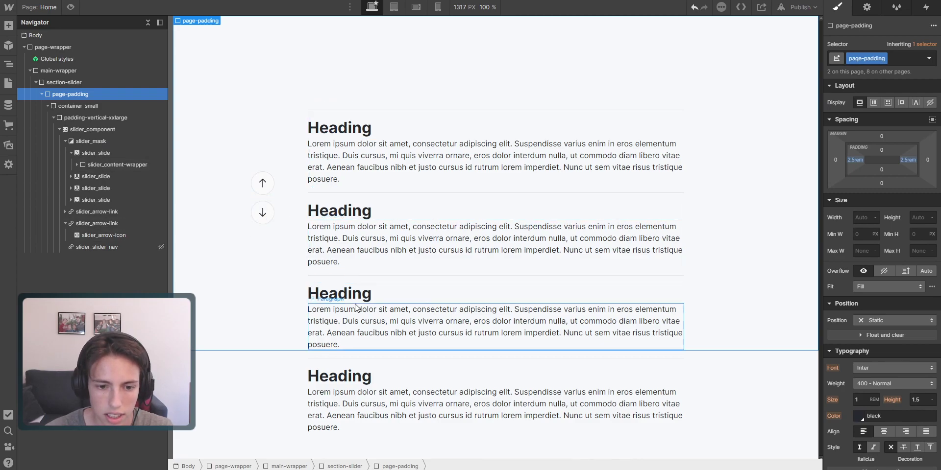
left_click(70, 7)
left_click(239, 213)
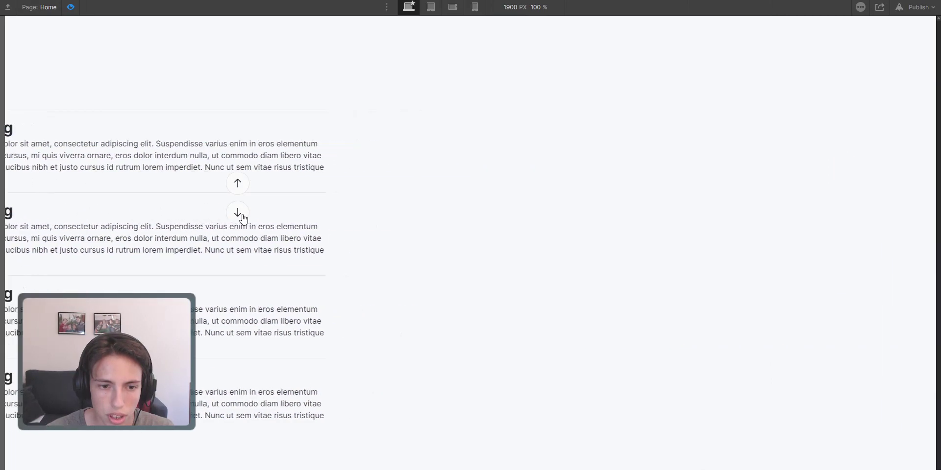
left_click(242, 184)
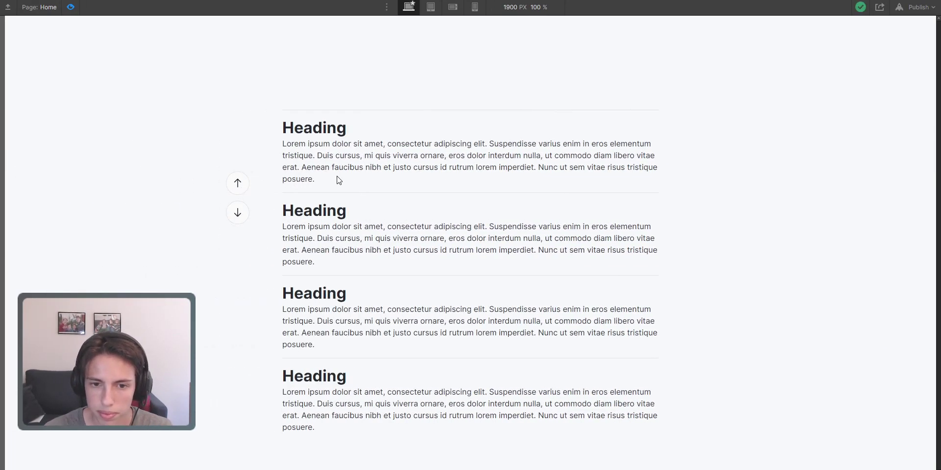
left_click(70, 7)
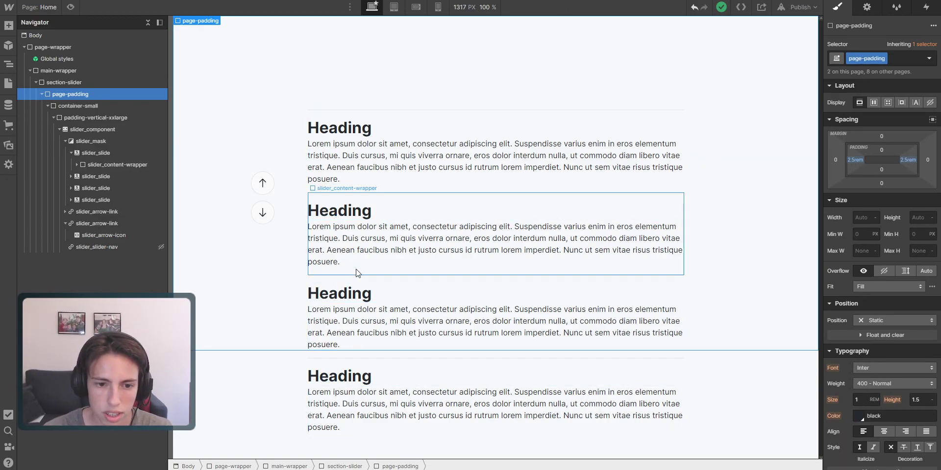
- Insert an Embed element directly after slider_component
left_click(92, 119)
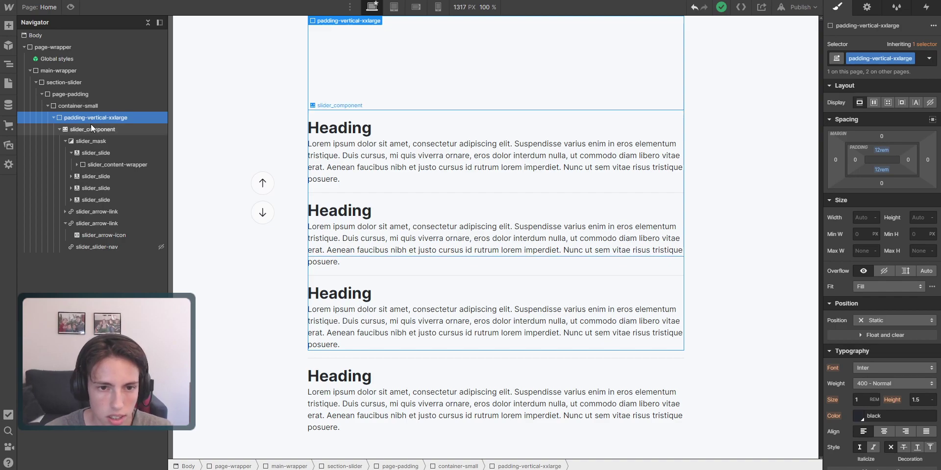
left_click(82, 132)
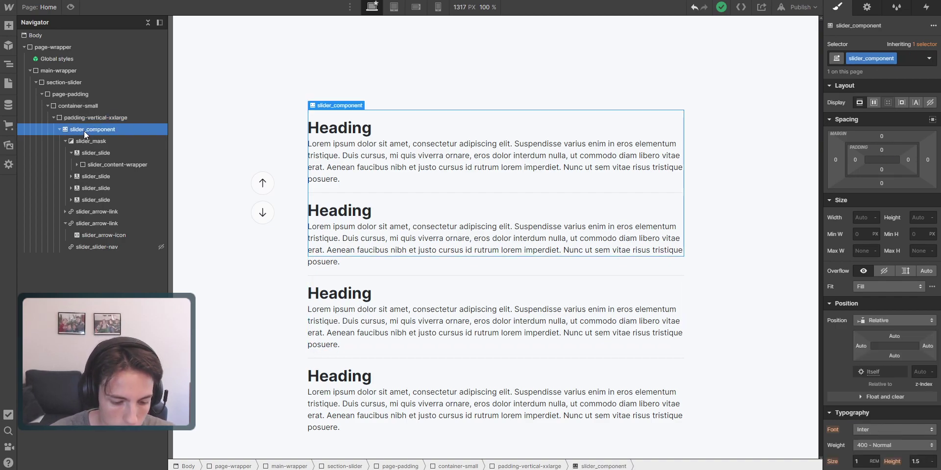
key("ctrl+e")
type("em")
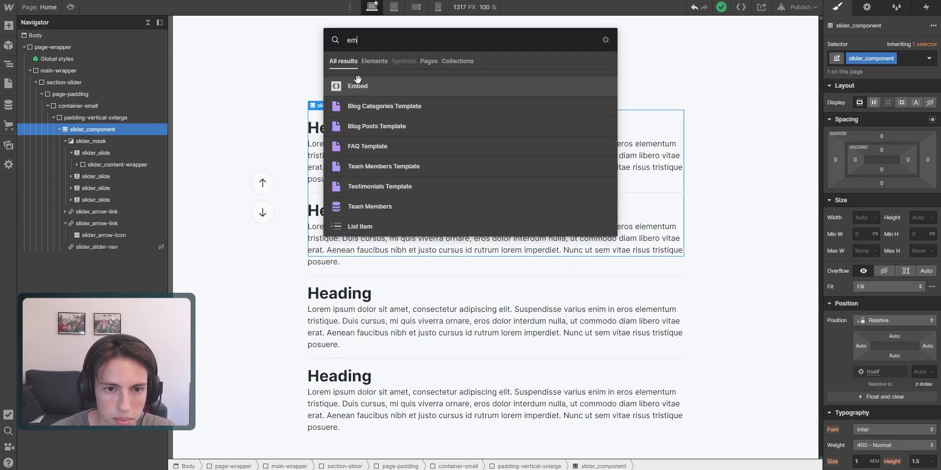
key("Return")
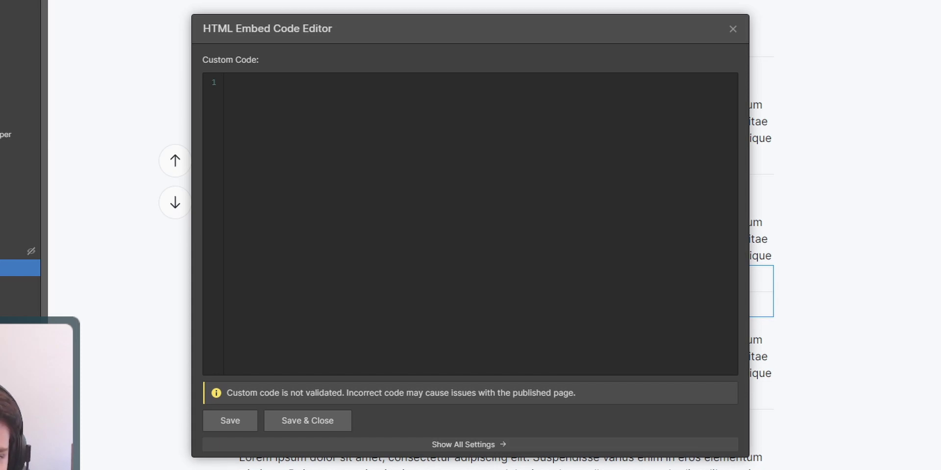
- Save a style block in the embed containing ".slider_slide { transform: none !important; }" and test the down arrow in preview
left_click(227, 82)
type("<style> .slider_slide { transform: none !important; } </style>")
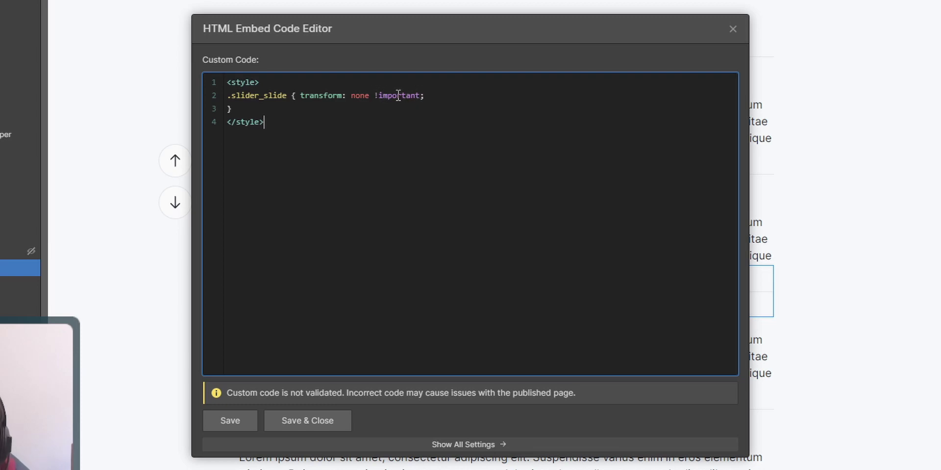
left_click(317, 417)
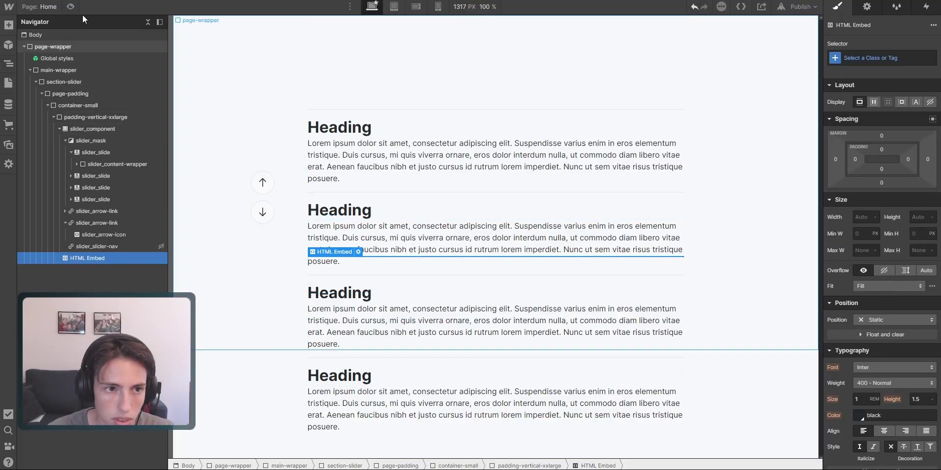
left_click(71, 7)
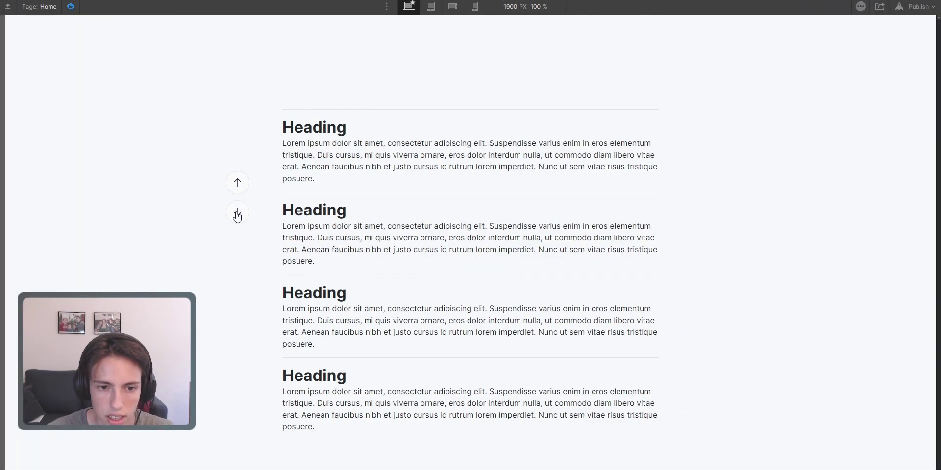
left_click(75, 8)
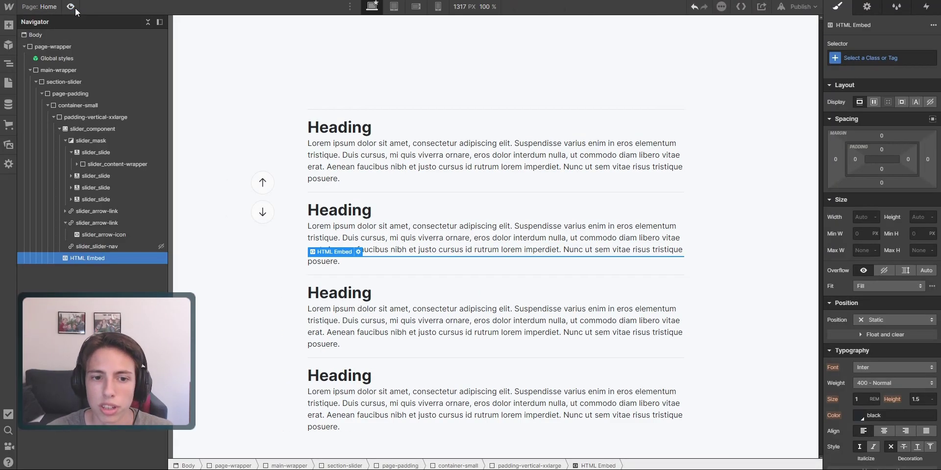
- Add a Slider change element trigger to the first slider_slide
left_click(362, 195)
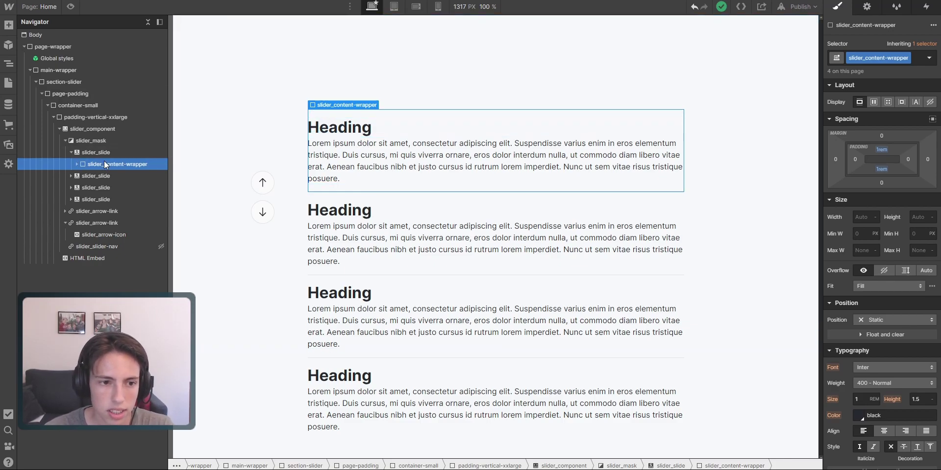
left_click(98, 152)
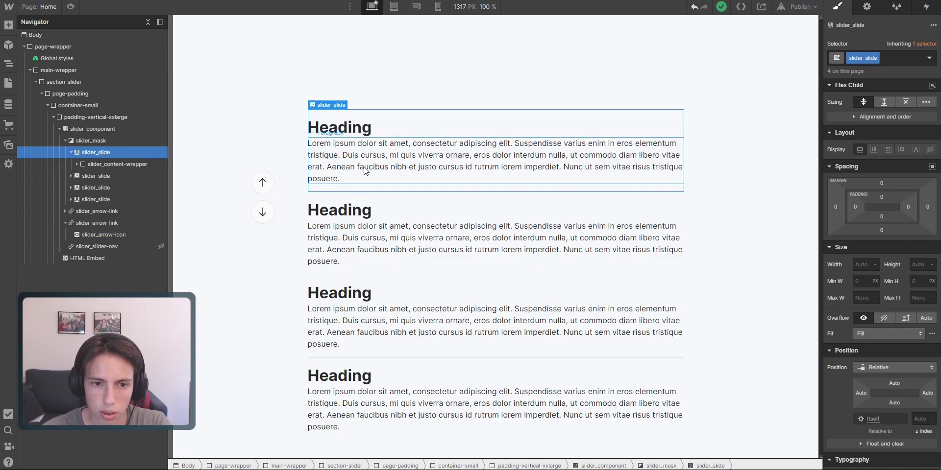
left_click(925, 10)
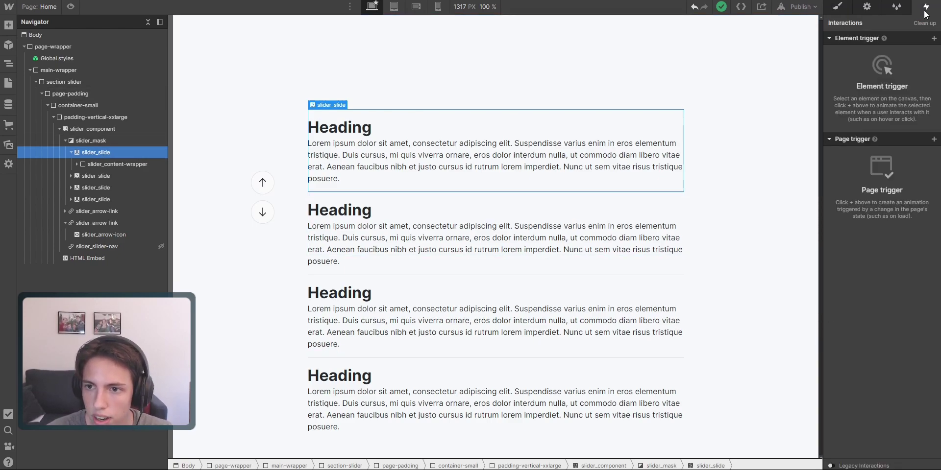
left_click(934, 38)
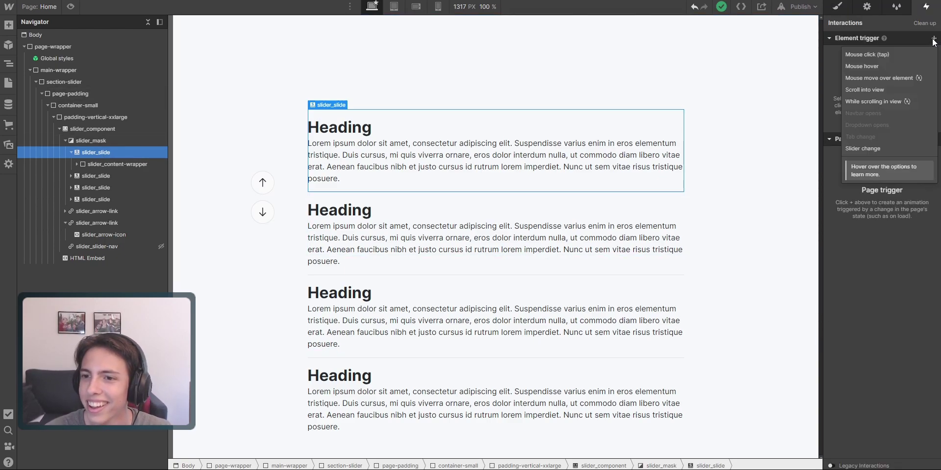
left_click(830, 58)
left_click(829, 38)
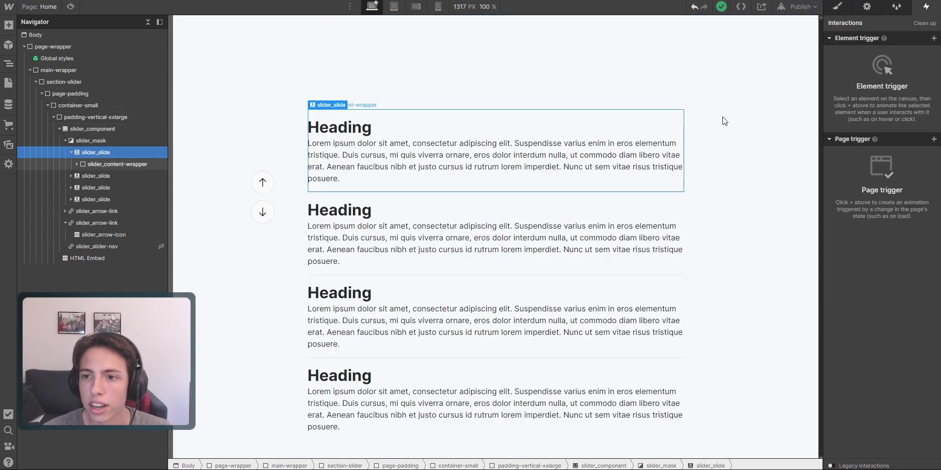
left_click(933, 38)
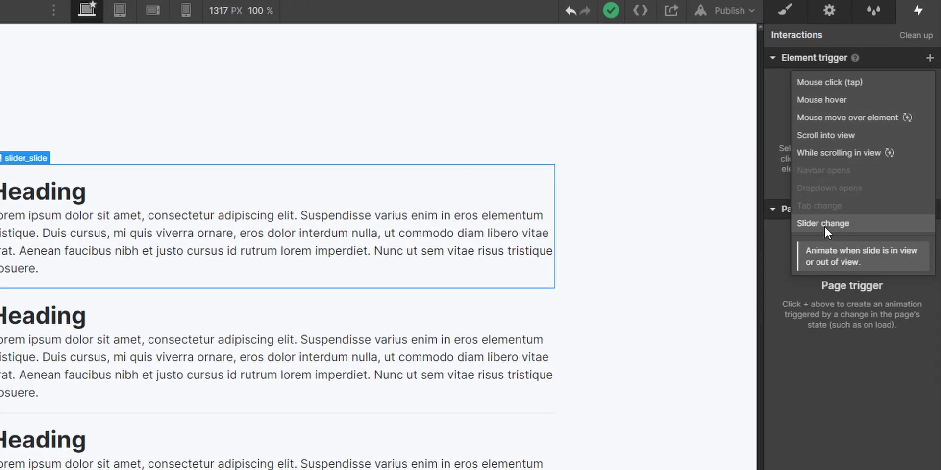
left_click(825, 224)
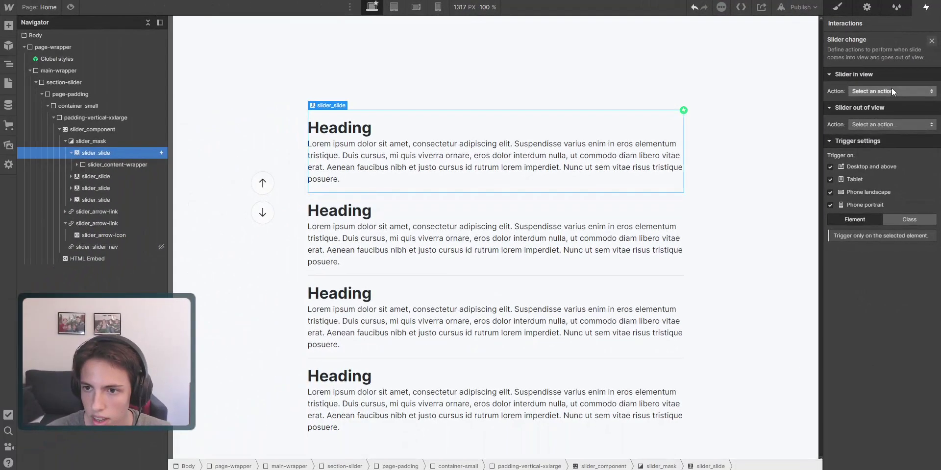
- Set the Slider in view action to Start an animation and create a timed animation named "Slider in view"
left_click(888, 92)
left_click(887, 114)
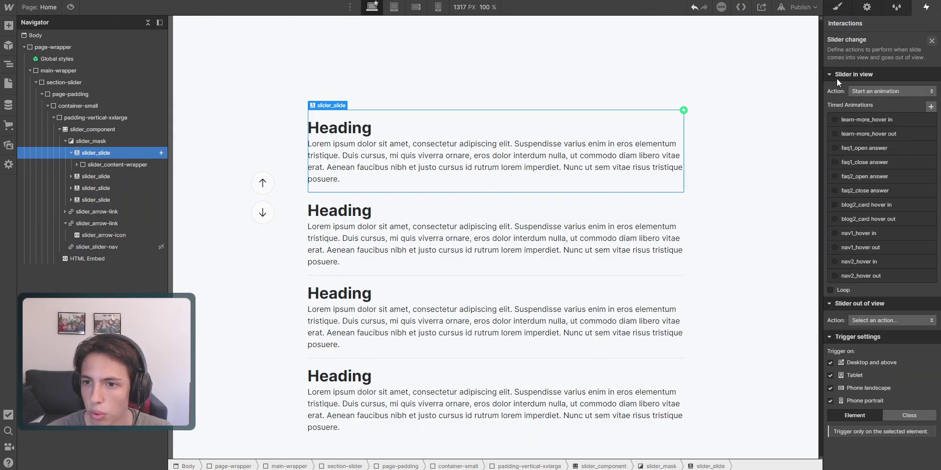
left_click(931, 106)
type("Slider in view")
key("Return")
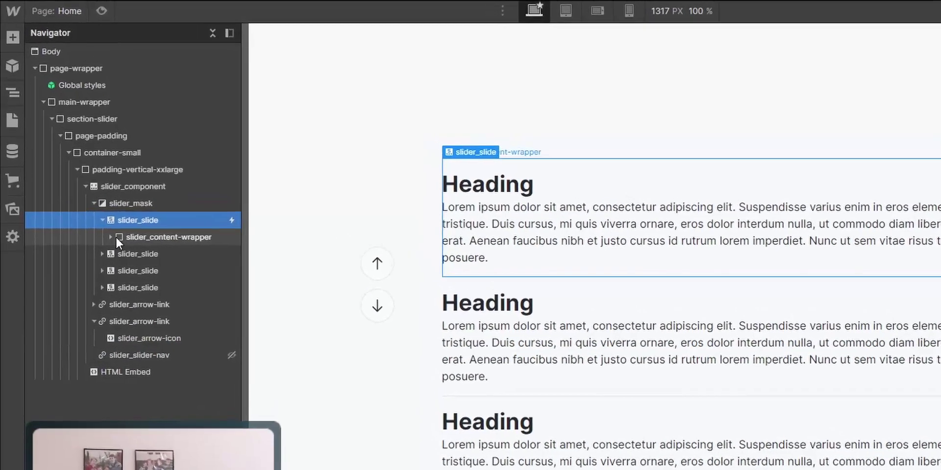
- Expand the first slide's slider_content-wrapper and add a Size action for its slider_paragraph-wrapper to the animation
left_click(78, 165)
left_click(116, 248)
left_click(181, 279)
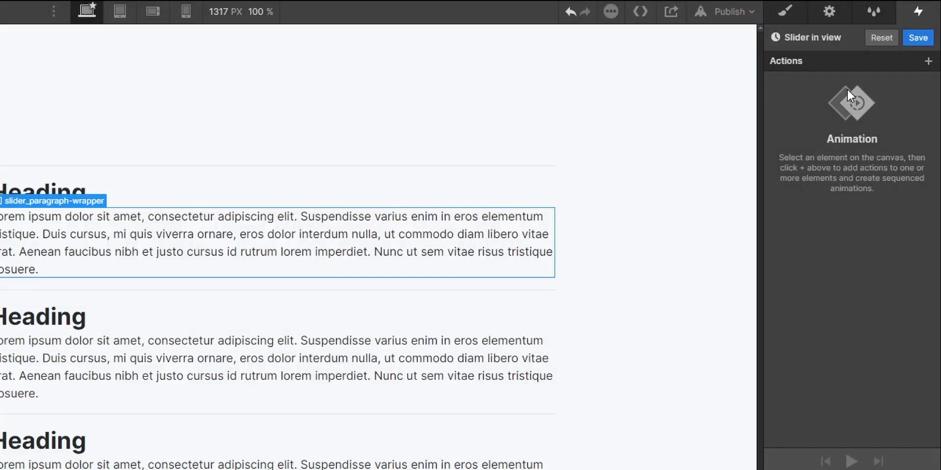
left_click(928, 62)
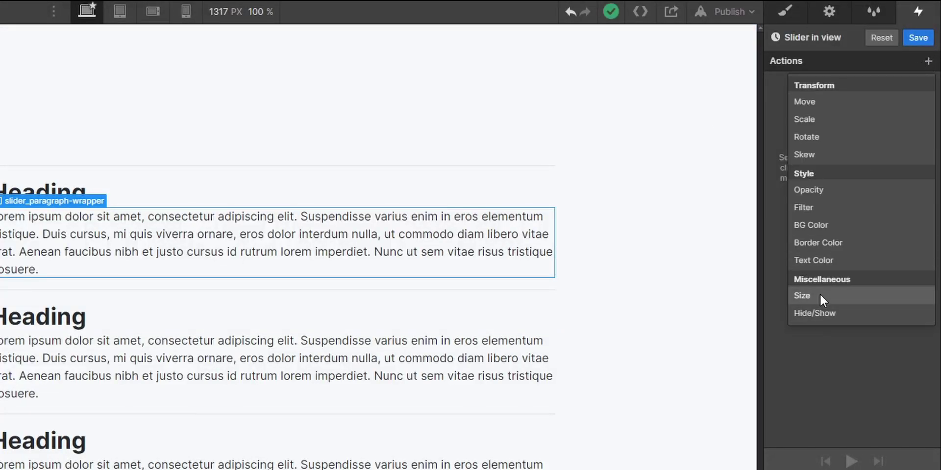
left_click(819, 294)
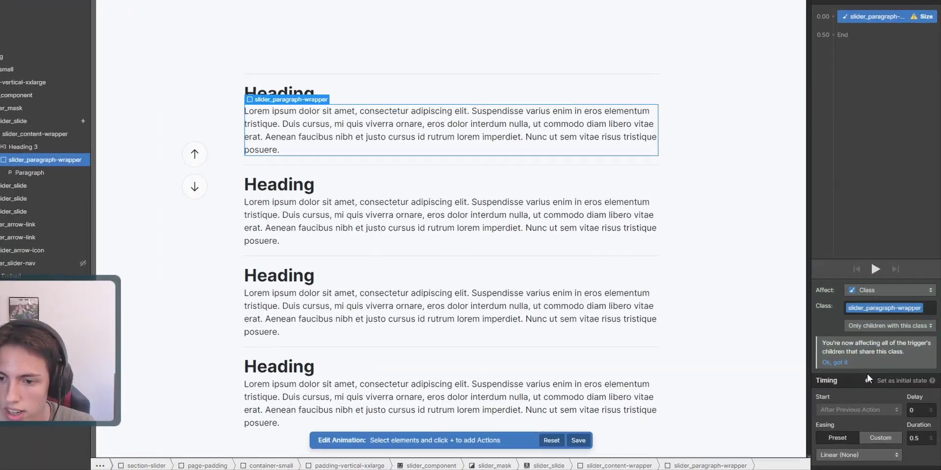
- Make the slider_paragraph-wrapper Size action an initial state with a height of 0 px and a width of 100%
left_click(867, 378)
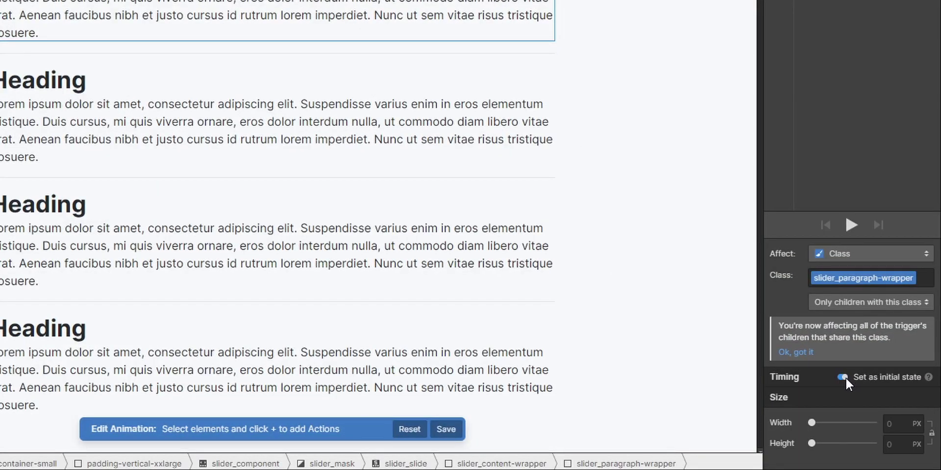
left_click(897, 447)
type("0")
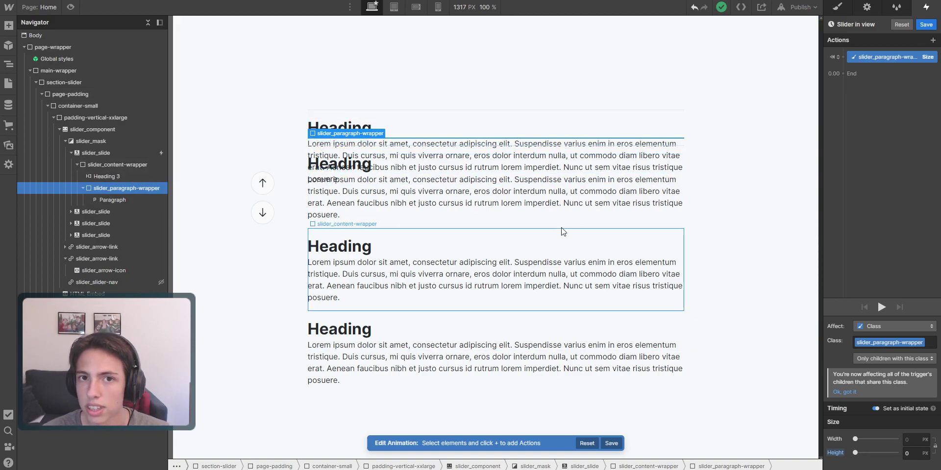
left_click(913, 440)
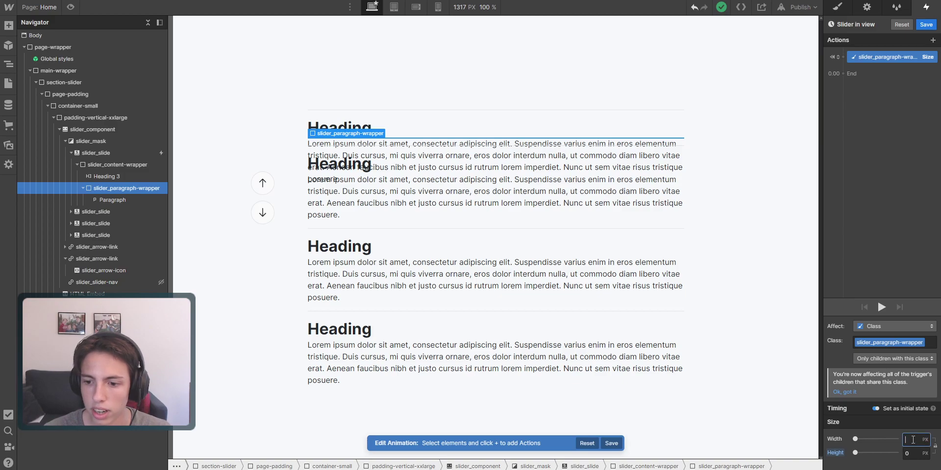
type("100%")
key("Return")
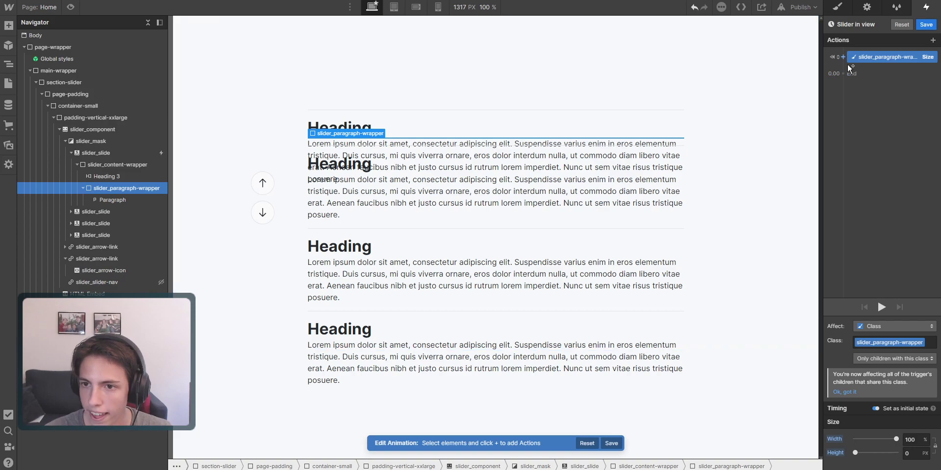
- Add a second Size action for slider_paragraph-wrapper with a 0.4 s duration and Out Quart easing
left_click(859, 72)
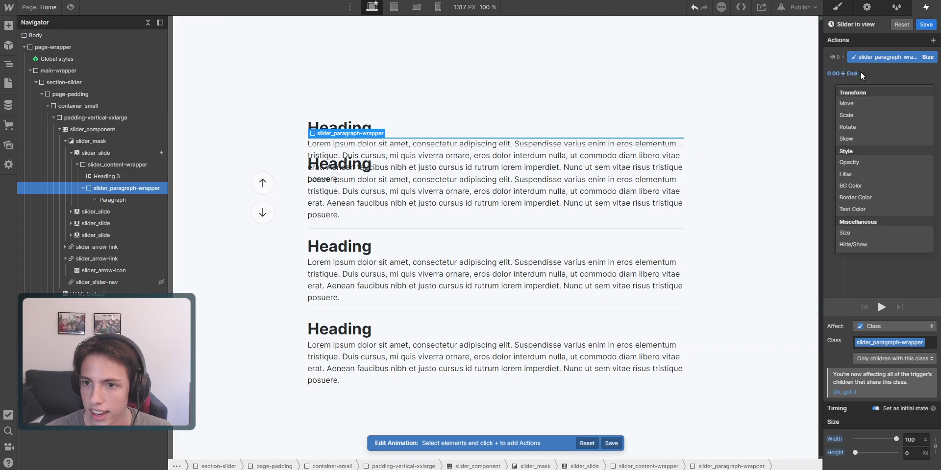
left_click(874, 233)
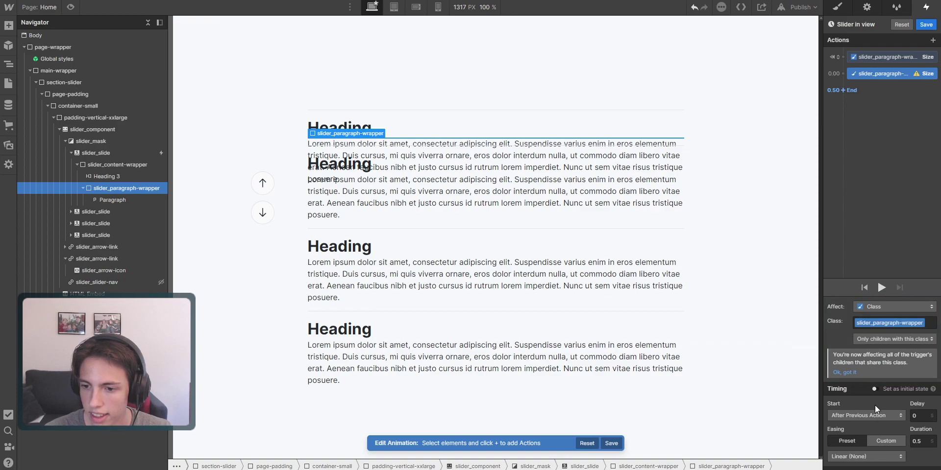
scroll(875, 403, "down", 1)
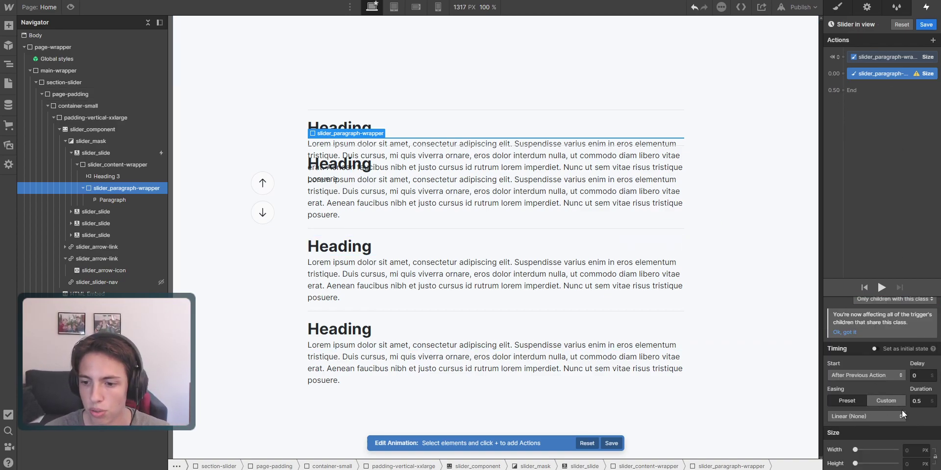
left_click(918, 402)
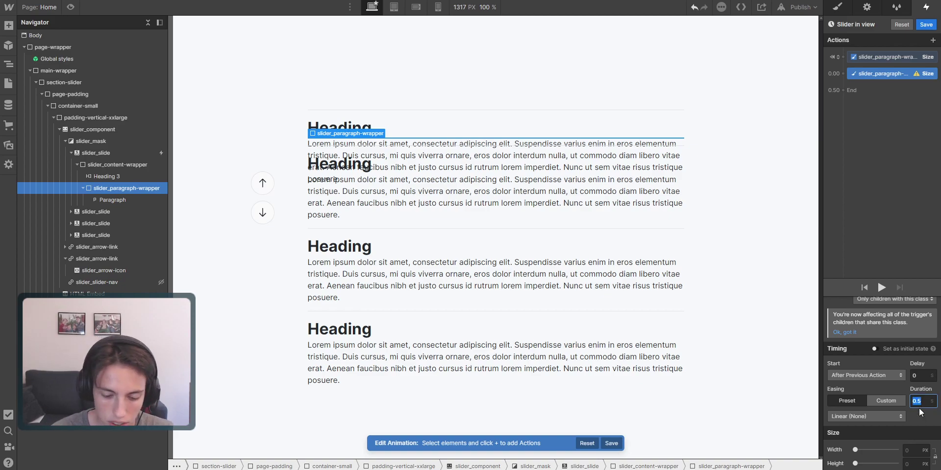
type("0.4")
left_click(884, 416)
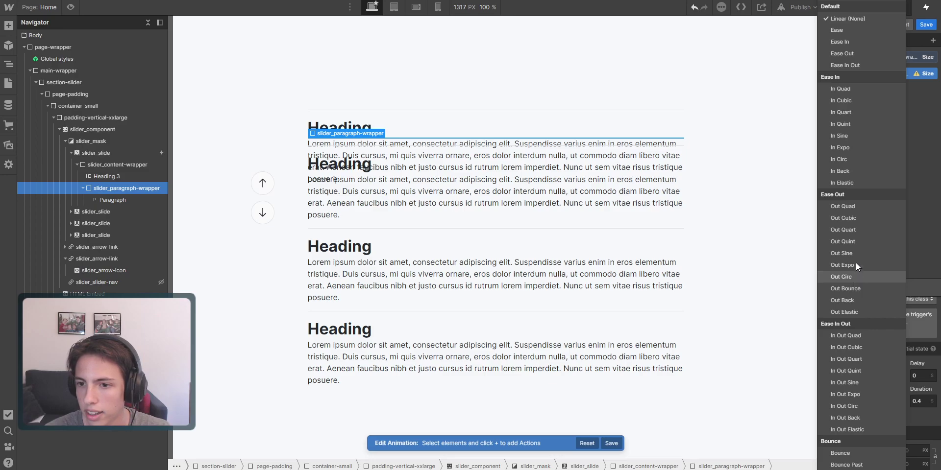
left_click(859, 229)
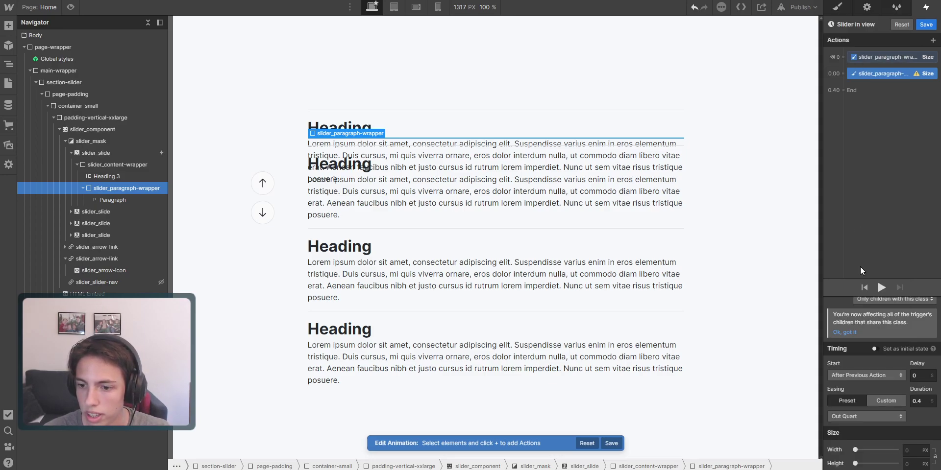
- Set the second Size action to 100% width and Auto height, and save the Slider in view animation
left_click(911, 449)
type("100")
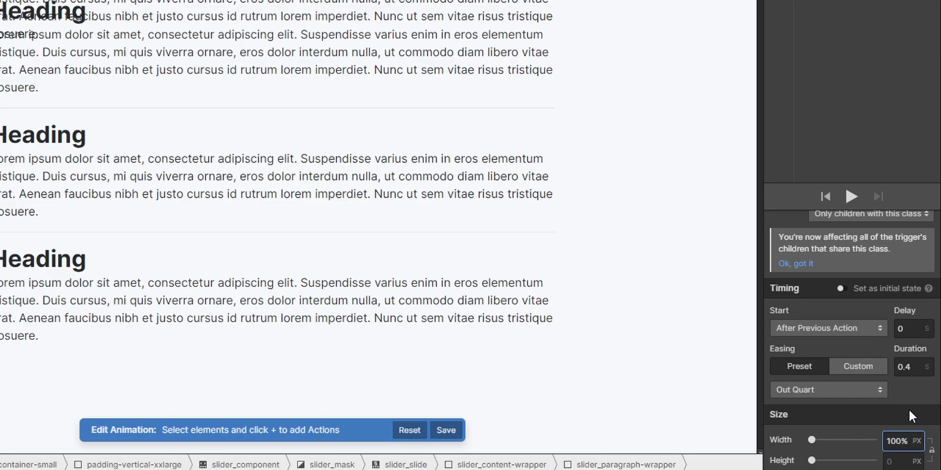
key("Return")
left_click(897, 462)
left_click(913, 464)
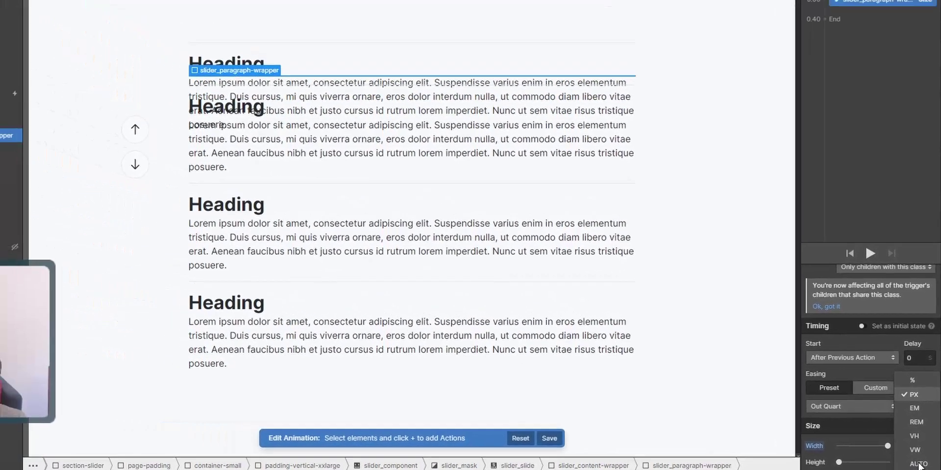
left_click(913, 462)
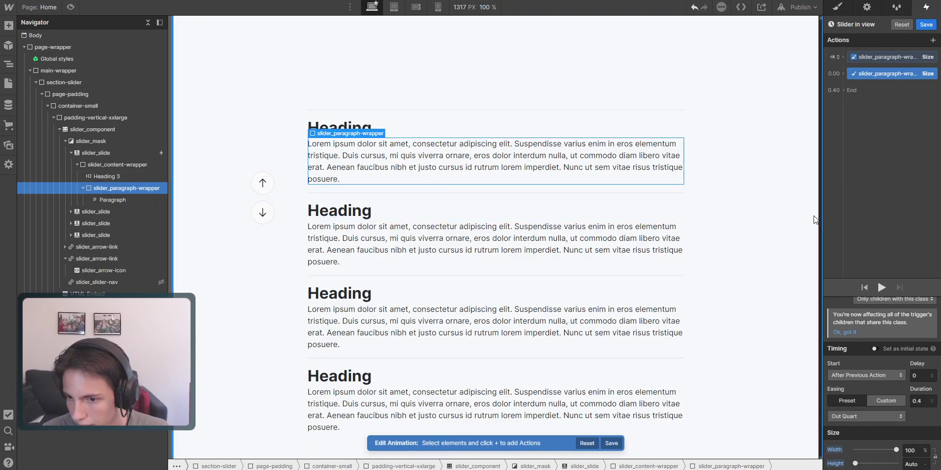
left_click(925, 25)
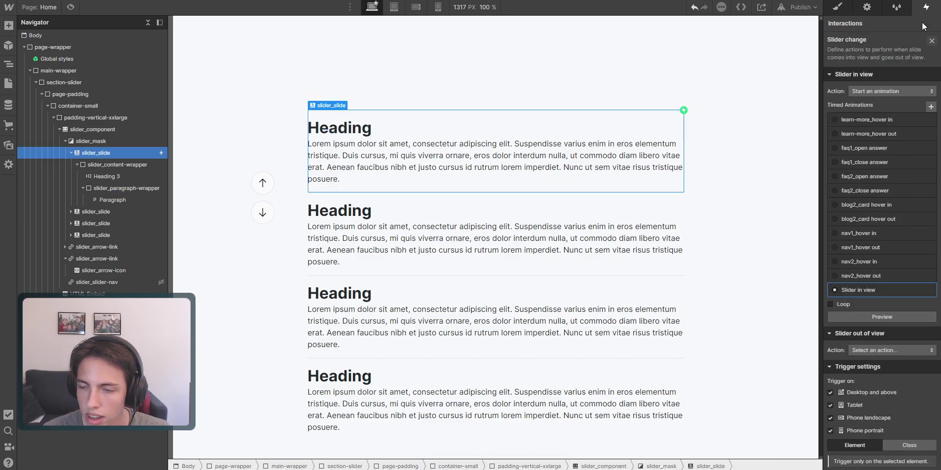
- Set the overflow of the first slide's slider_paragraph-wrapper to hidden
left_click(836, 8)
left_click(110, 200)
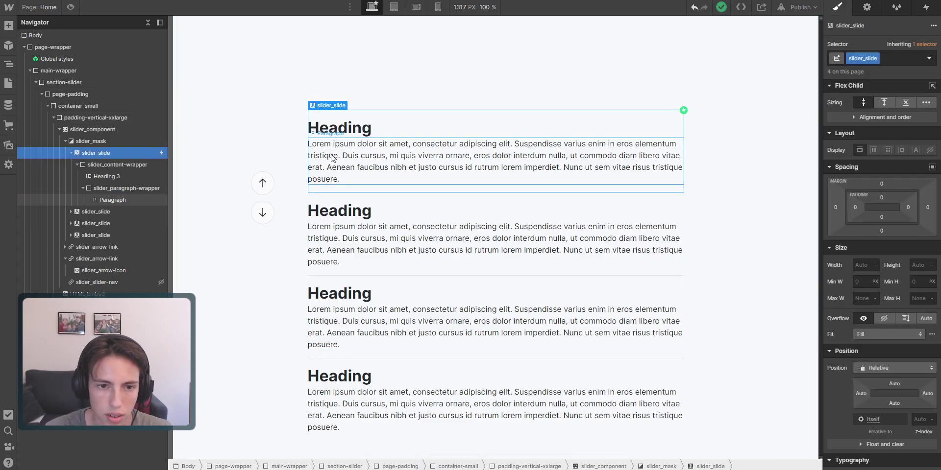
left_click(96, 187)
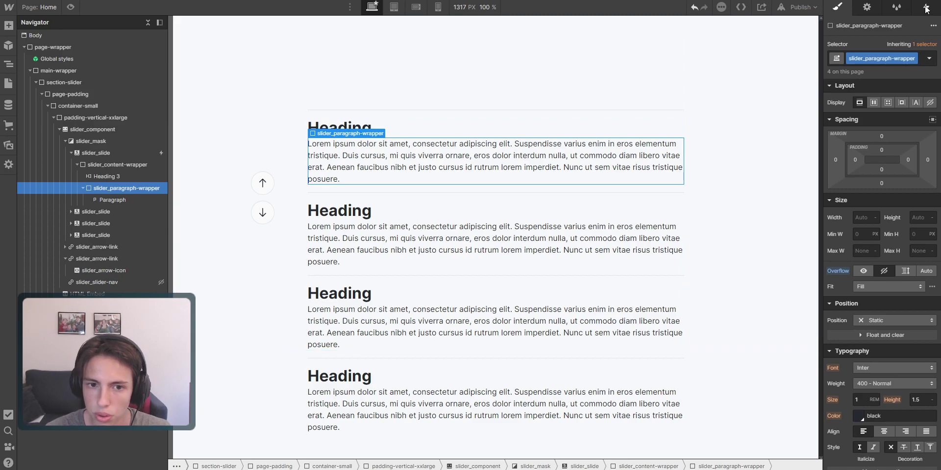
- Reopen the first slider_slide's Slider change trigger and set its Slider out of view action to Start an animation
key("h")
left_click(96, 153)
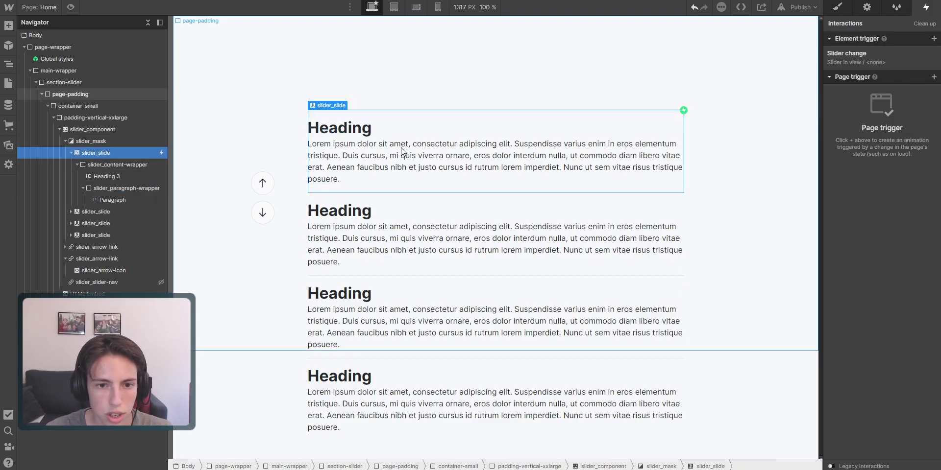
left_click(871, 55)
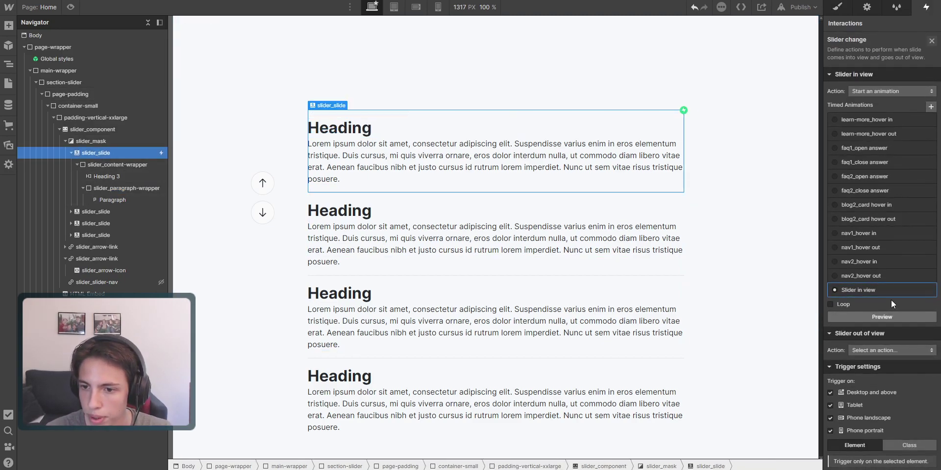
left_click(890, 347)
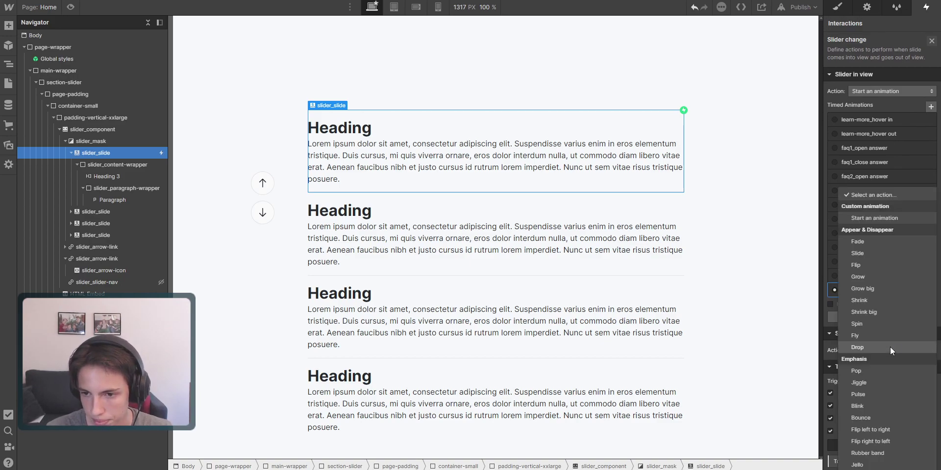
left_click(864, 213)
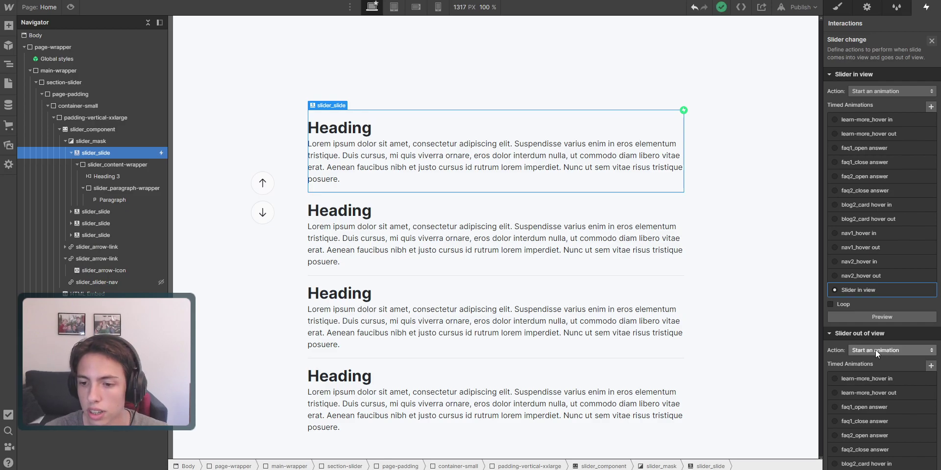
- Duplicate the Slider in view animation and delete the initial-state Size action from the copy
scroll(875, 350, "down", 4)
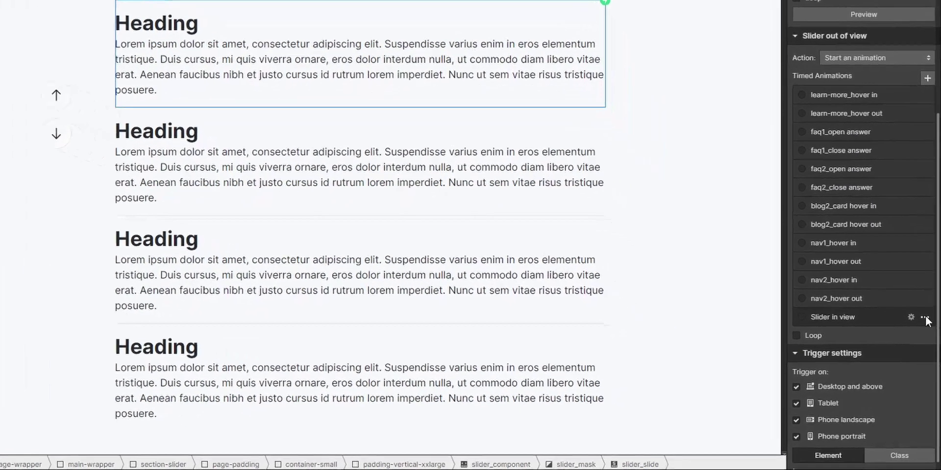
left_click(924, 319)
left_click(901, 347)
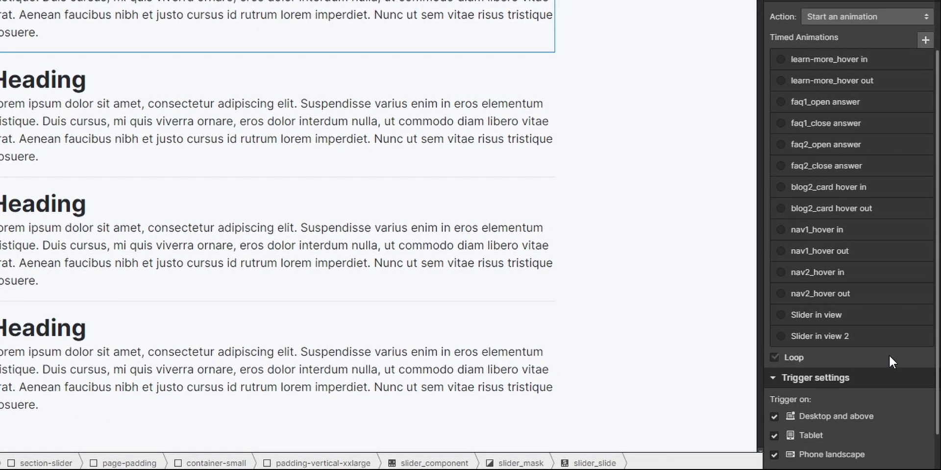
left_click(902, 337)
left_click(869, 57)
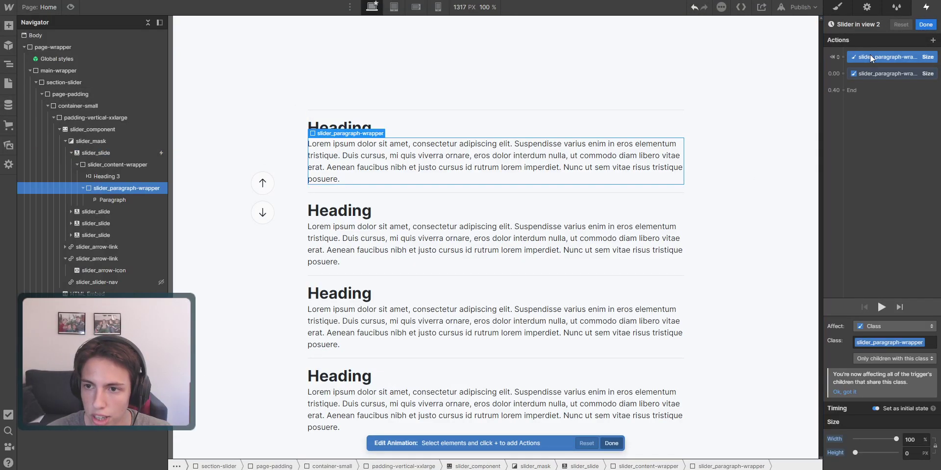
key("Delete")
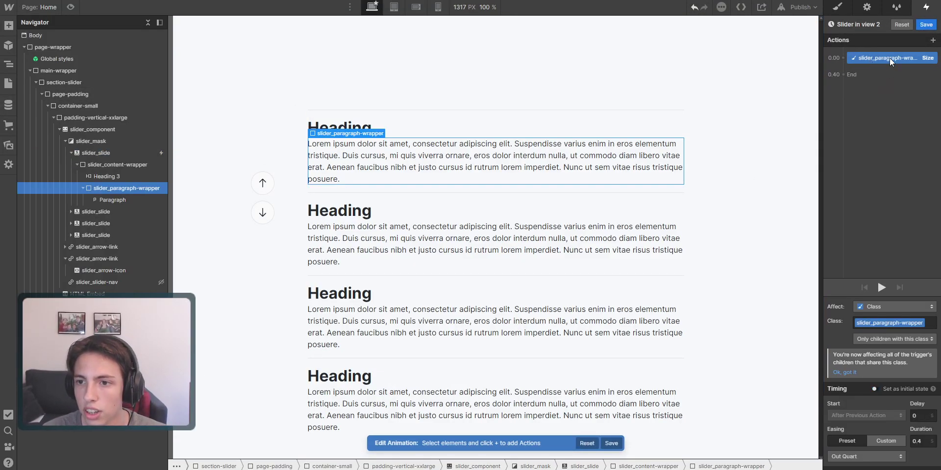
- Set the remaining Size action's height to 0 px in the duplicated animation and save it
scroll(912, 407, "down", 1)
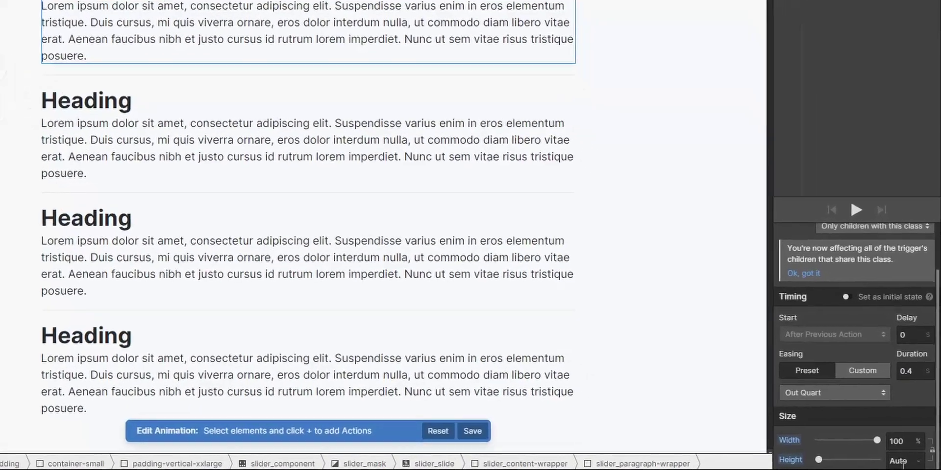
left_click(905, 462)
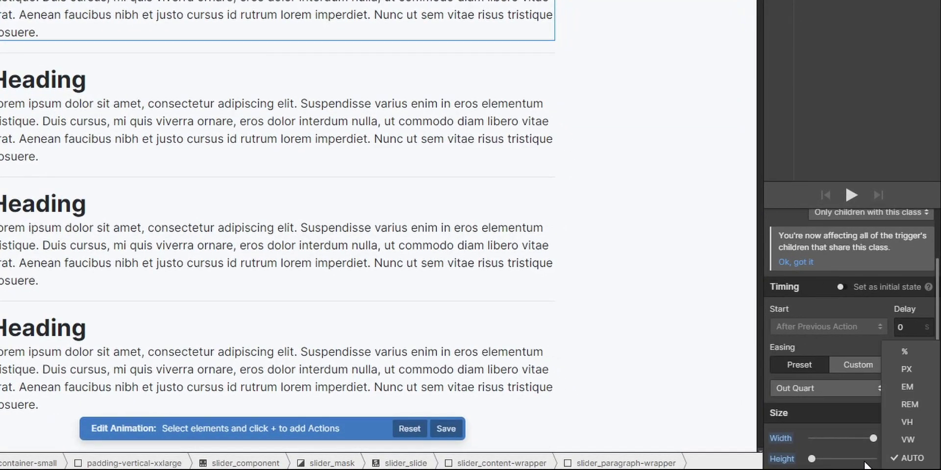
left_click(792, 422)
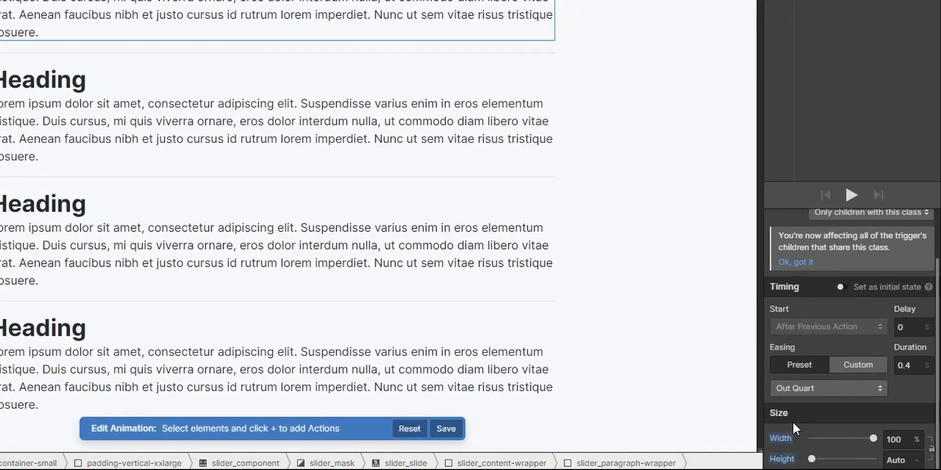
left_click(900, 457)
type("0")
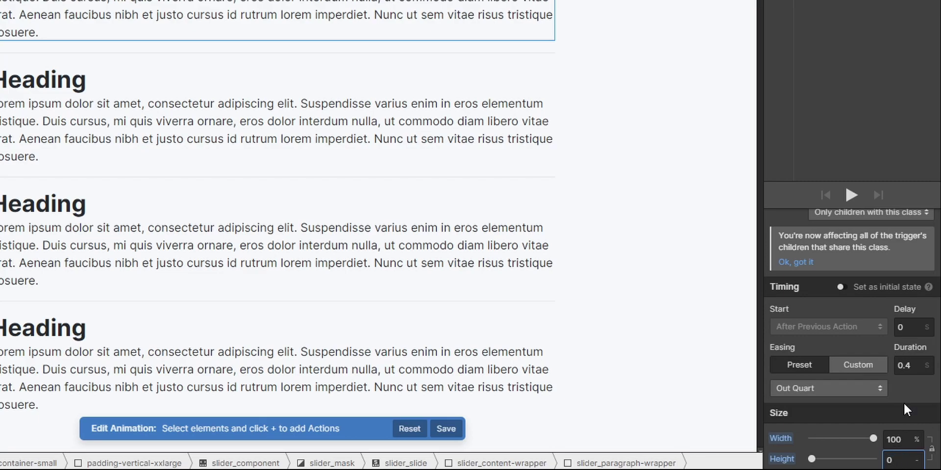
key("Return")
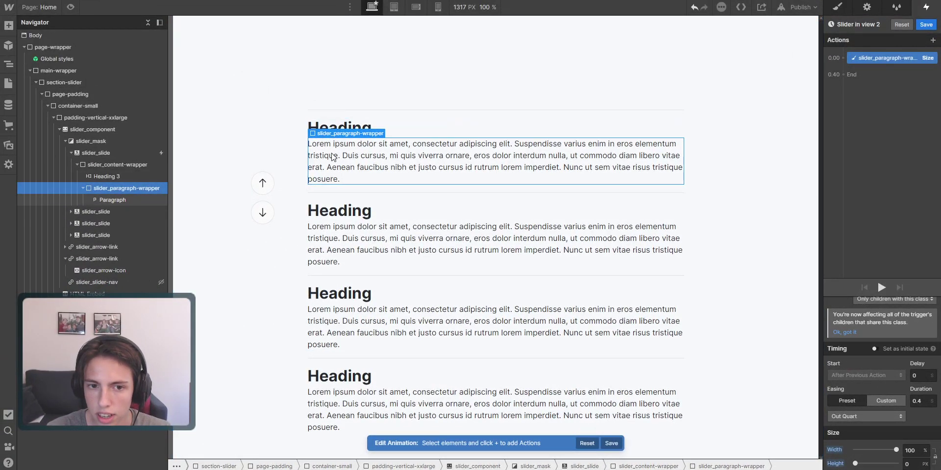
left_click(926, 24)
- Assign Slider in view 2 to the Slider out of view action and apply the trigger to the slider_slide class
scroll(890, 294, "down", 2)
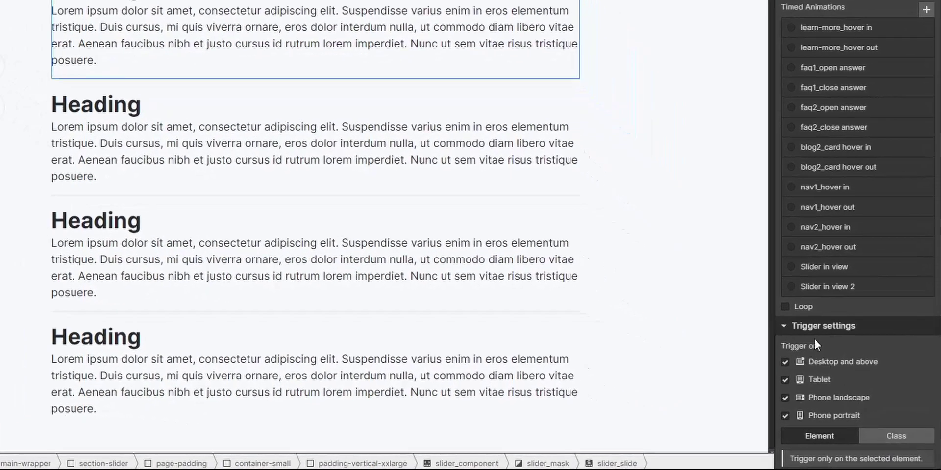
left_click(797, 288)
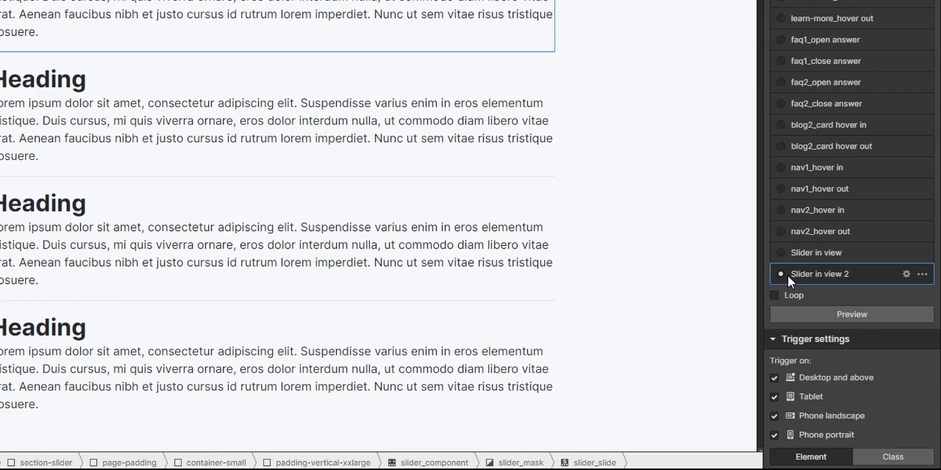
scroll(792, 272, "down", 1)
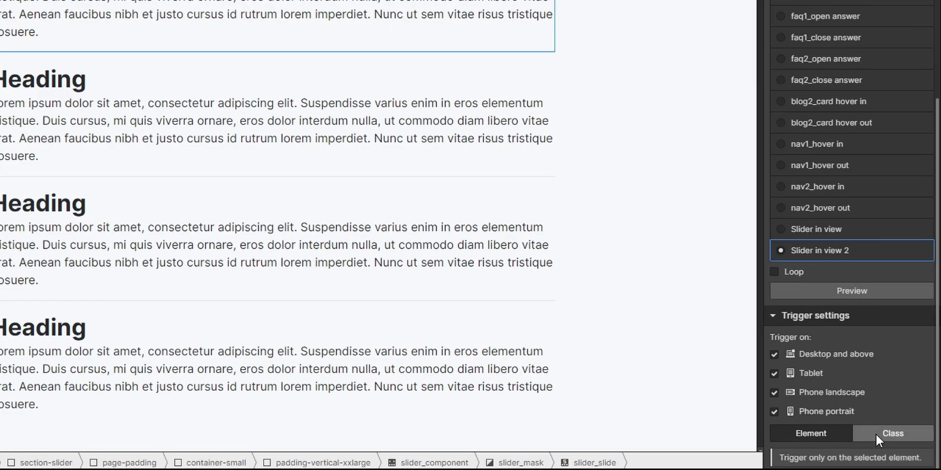
left_click(876, 434)
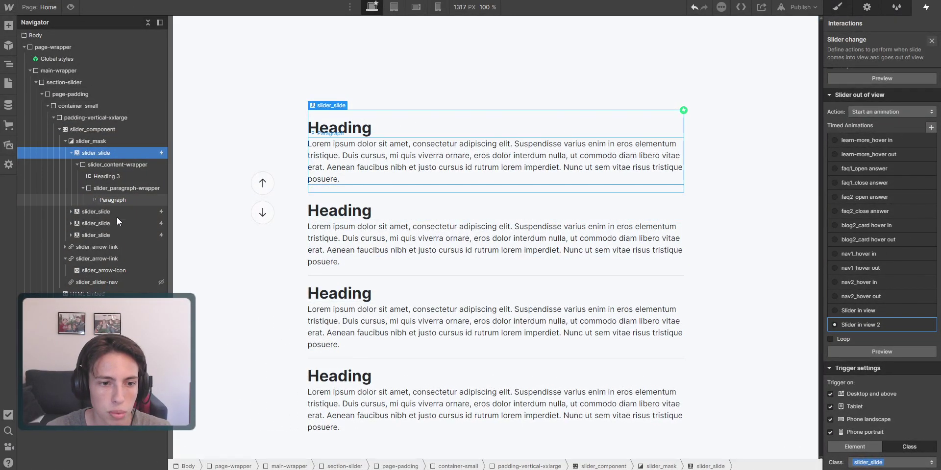
left_click(851, 446)
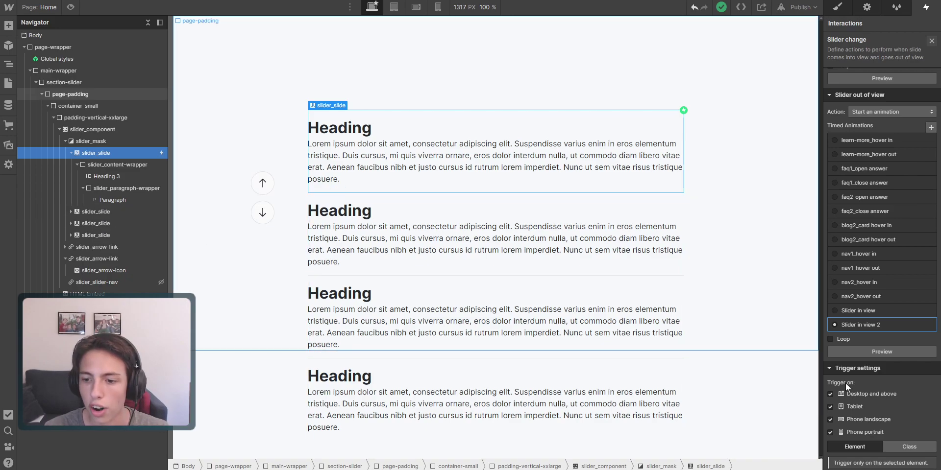
left_click(913, 446)
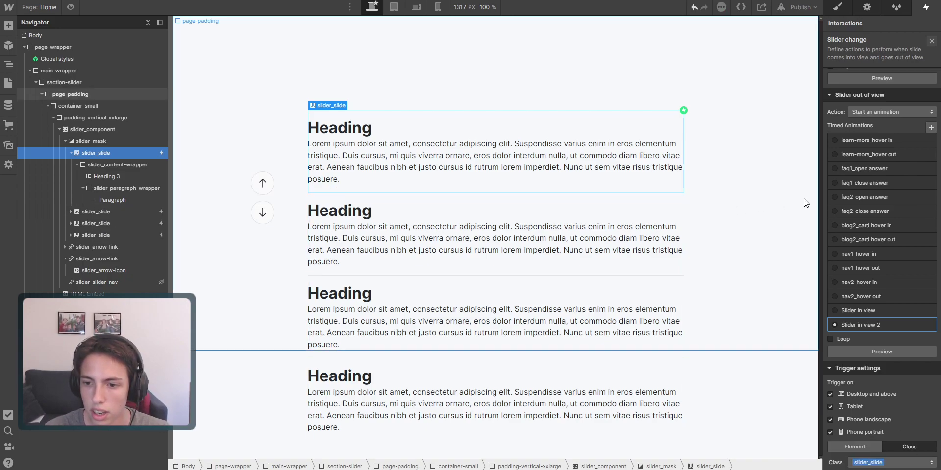
- Preview the page and cycle repeatedly through all four slides with the down arrow to test the paragraph expand and collapse animations
left_click(839, 7)
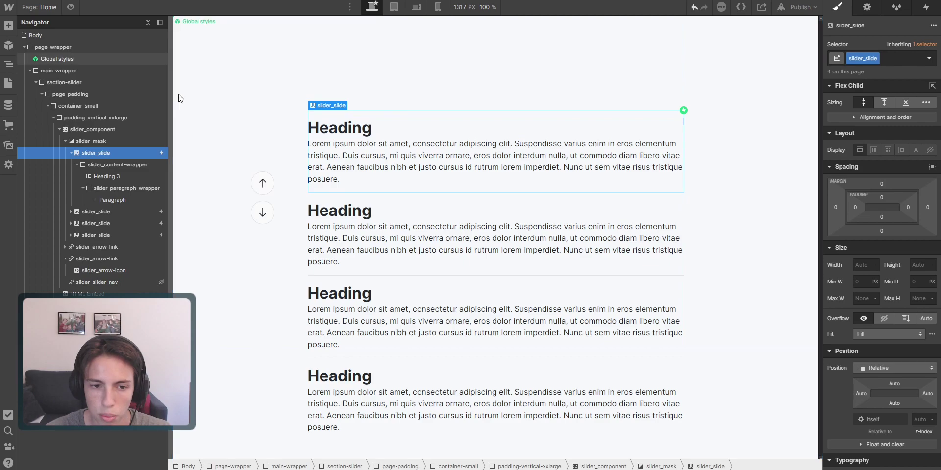
left_click(70, 7)
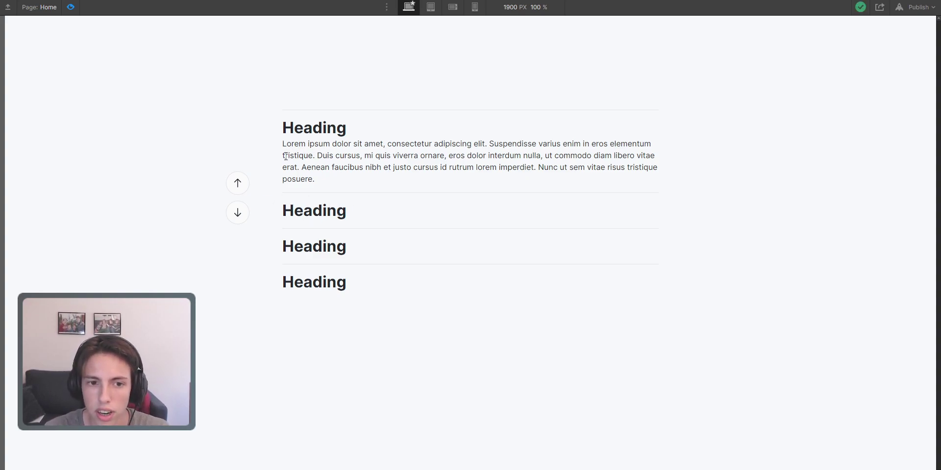
left_click(243, 214)
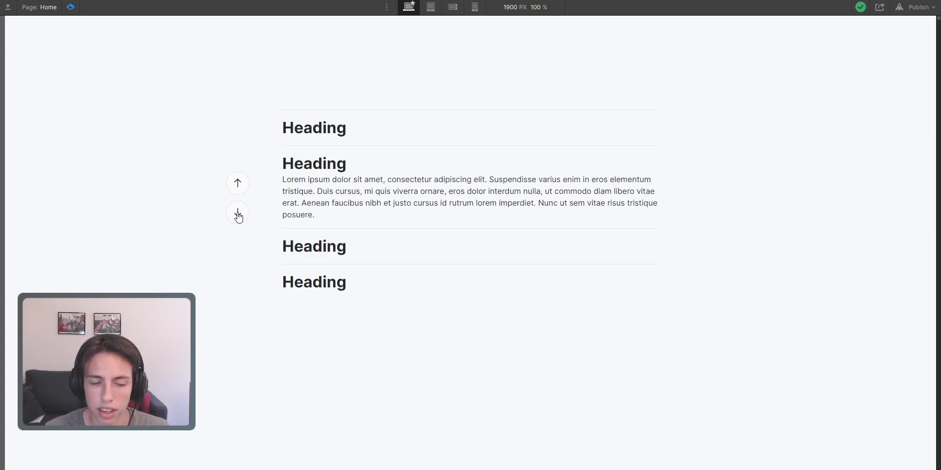
left_click(238, 215)
left_click(238, 215)
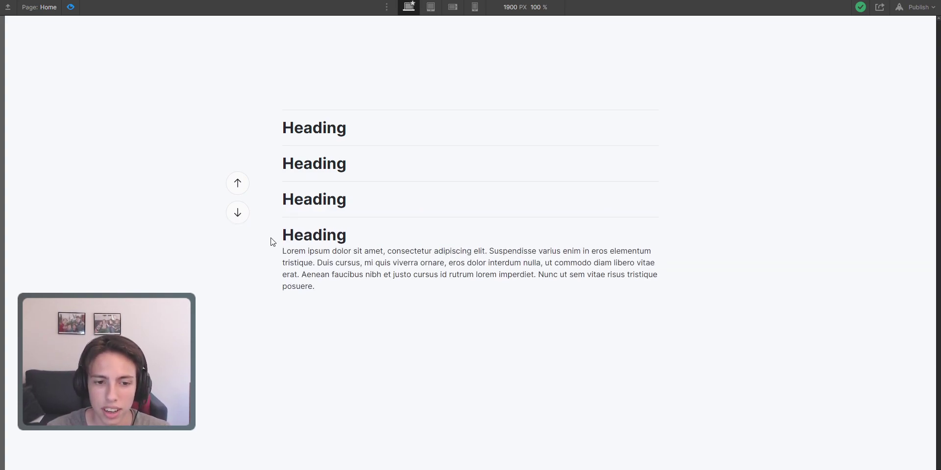
left_click(237, 217)
left_click(239, 219)
left_click(240, 219)
left_click(239, 218)
left_click(239, 218)
left_click(240, 218)
left_click(239, 219)
left_click(239, 218)
left_click(239, 218)
left_click(239, 218)
left_click(240, 219)
left_click(239, 219)
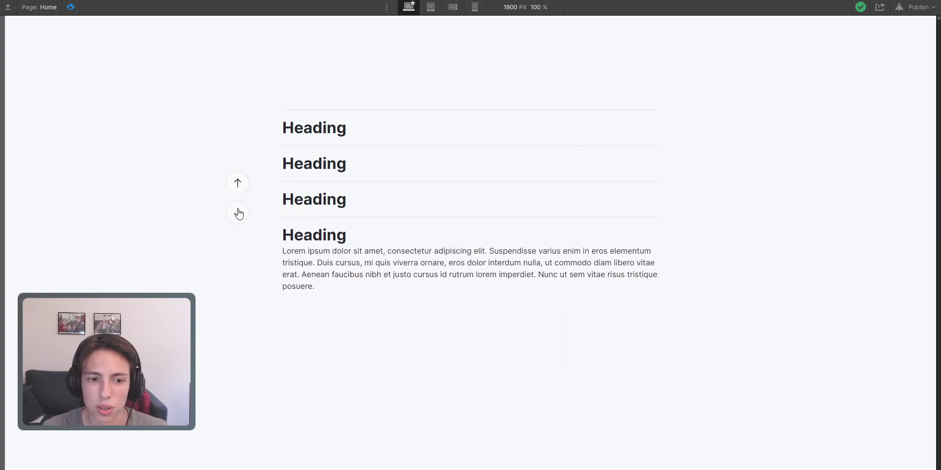
- Test the slider in both directions by alternating between the down and up arrows in the preview
left_click(238, 213)
left_click(238, 185)
left_click(240, 212)
left_click(240, 212)
left_click(239, 214)
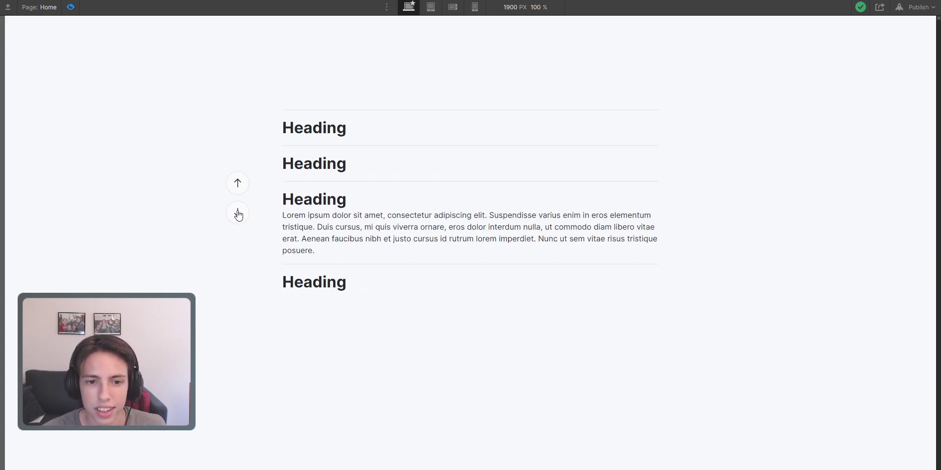
left_click(237, 184)
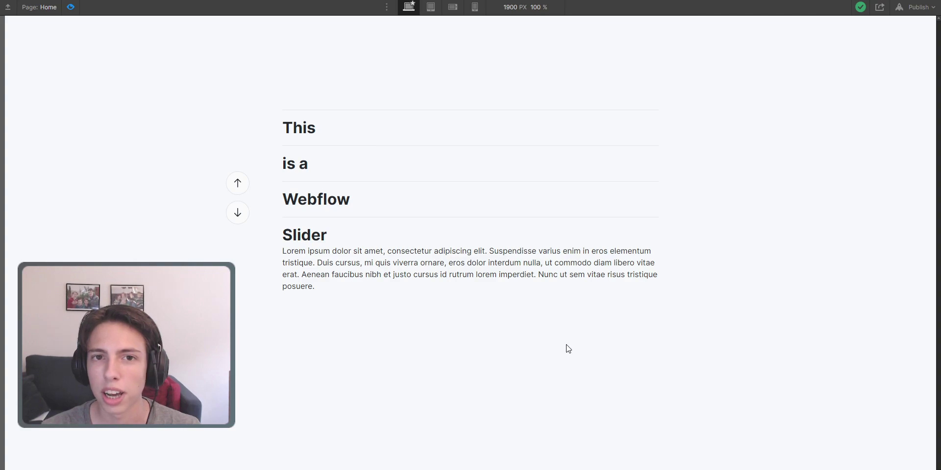